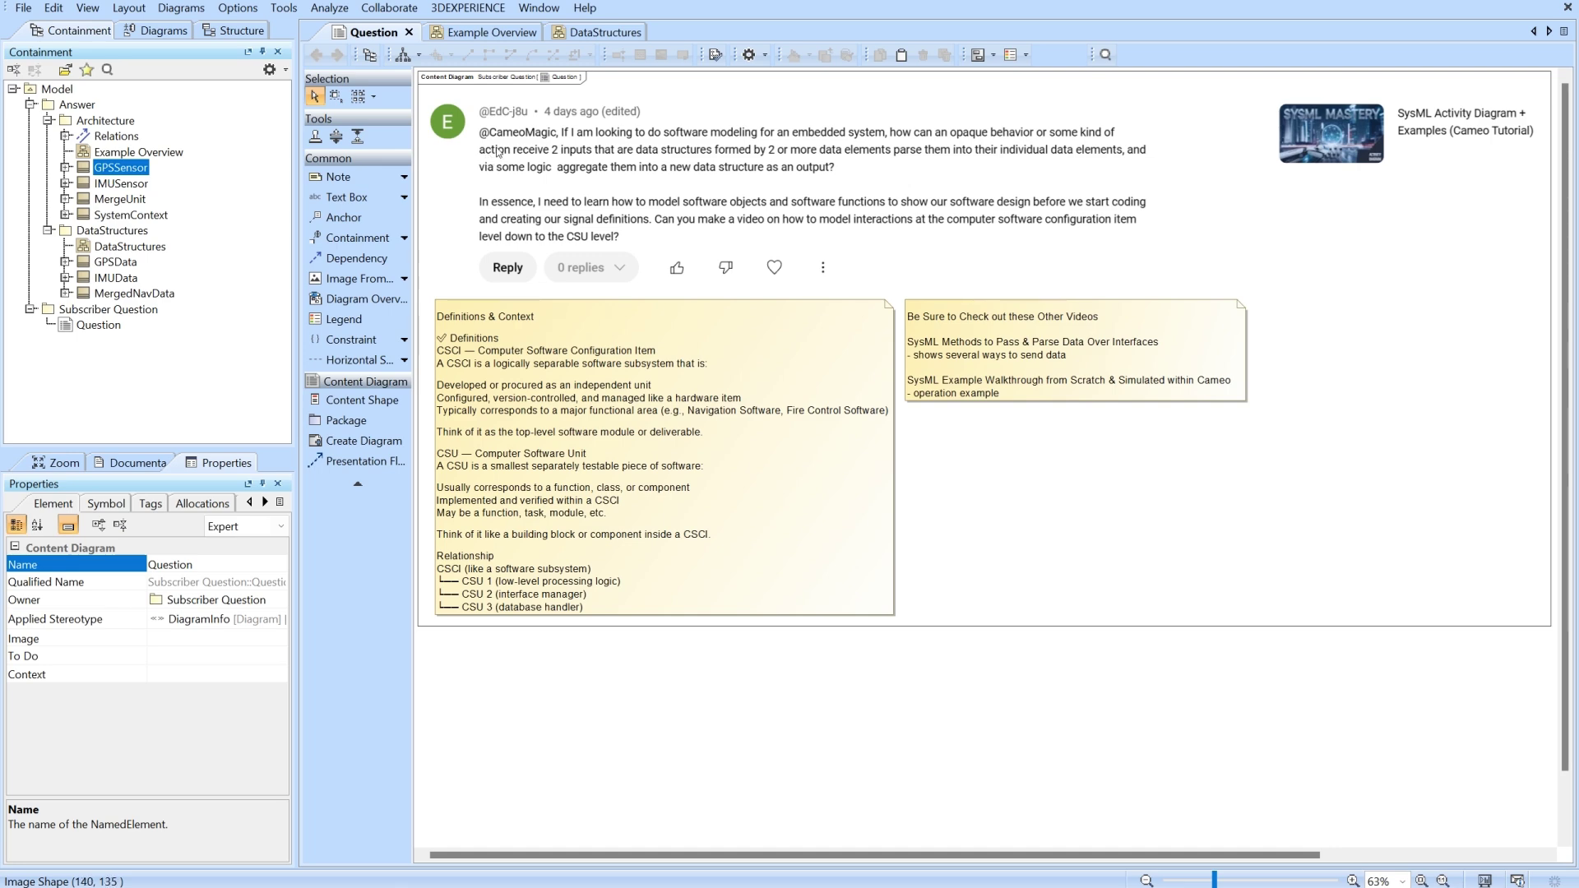
Step: Browse the current diagram, then switch to the Example Overview diagram
{"action": "scroll", "coordinate": [503, 161], "scroll_direction": "up", "scroll_amount": 5}
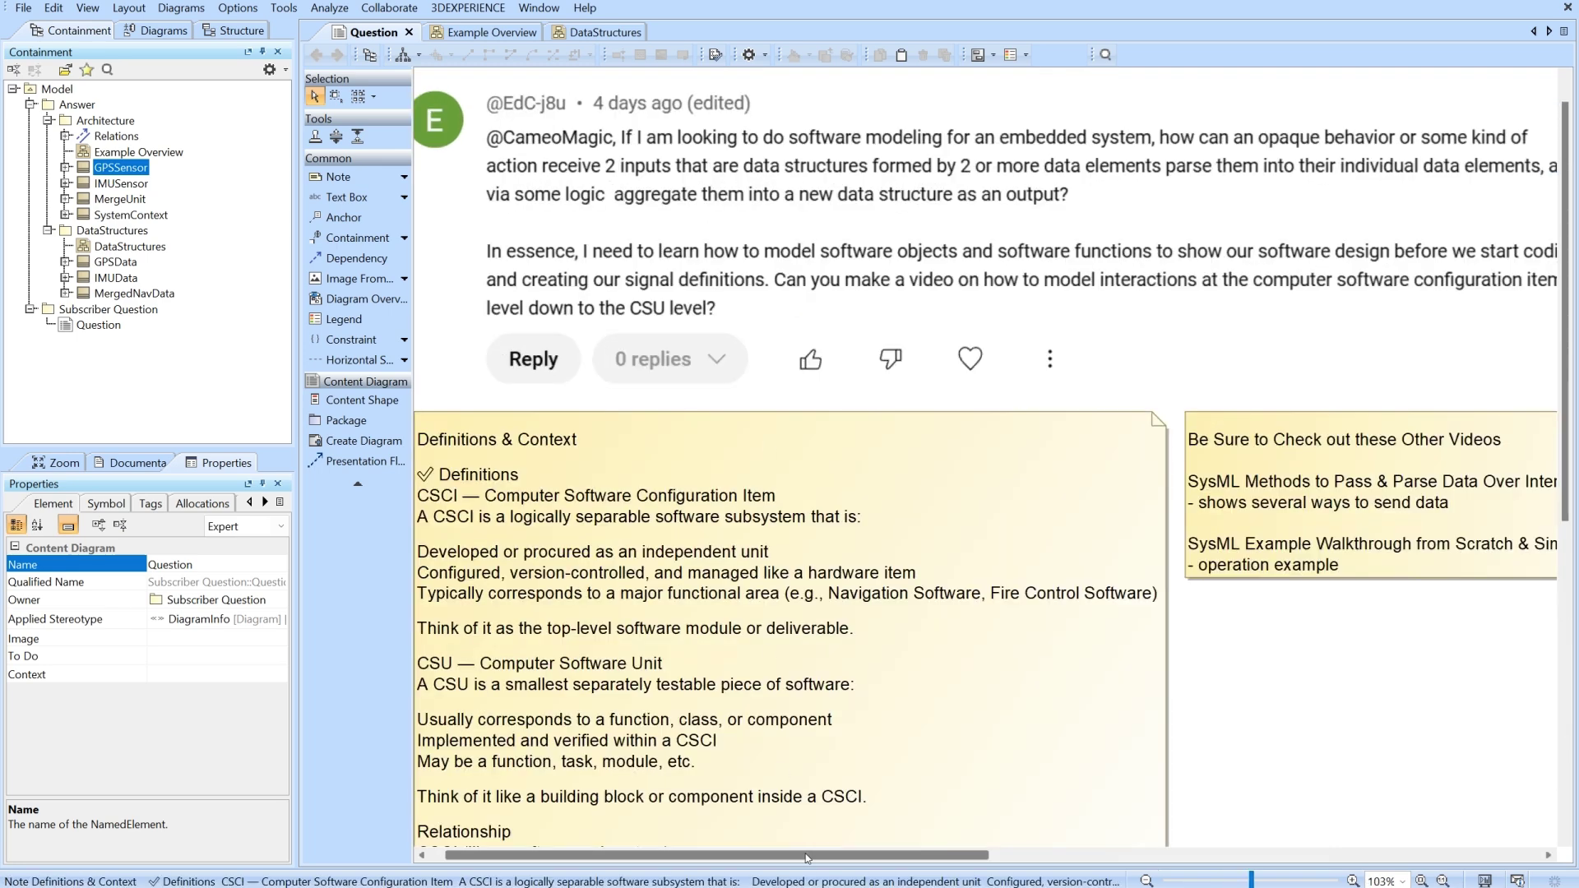
{"action": "left_click_drag", "start_coordinate": [805, 854], "coordinate": [831, 854]}
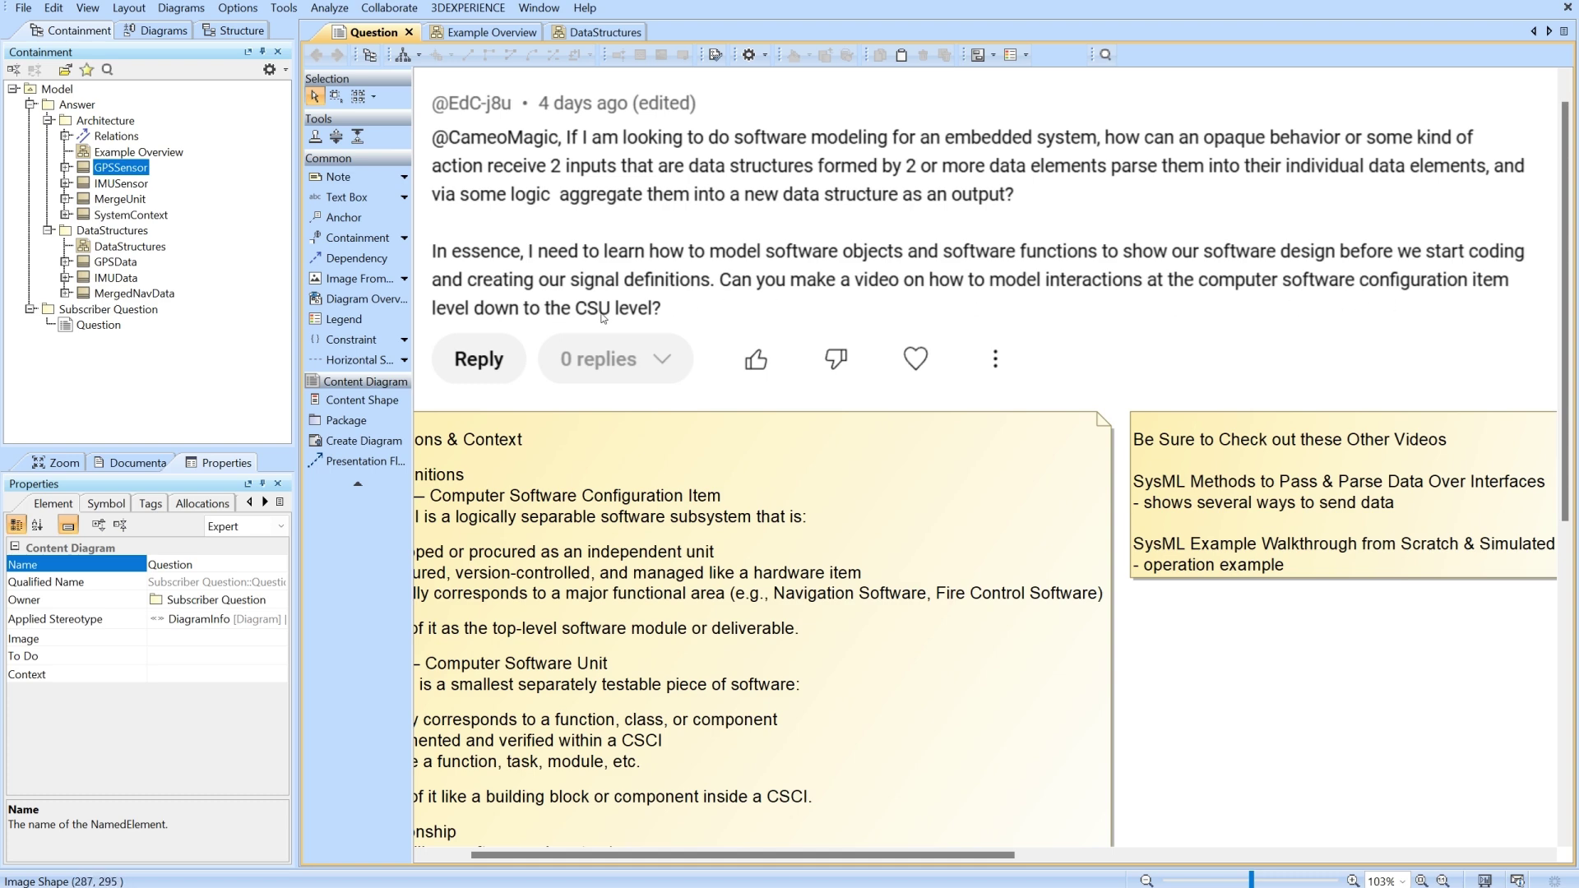
{"action": "left_click_drag", "start_coordinate": [740, 856], "coordinate": [699, 855]}
{"action": "scroll", "coordinate": [697, 392], "scroll_direction": "down", "scroll_amount": 3}
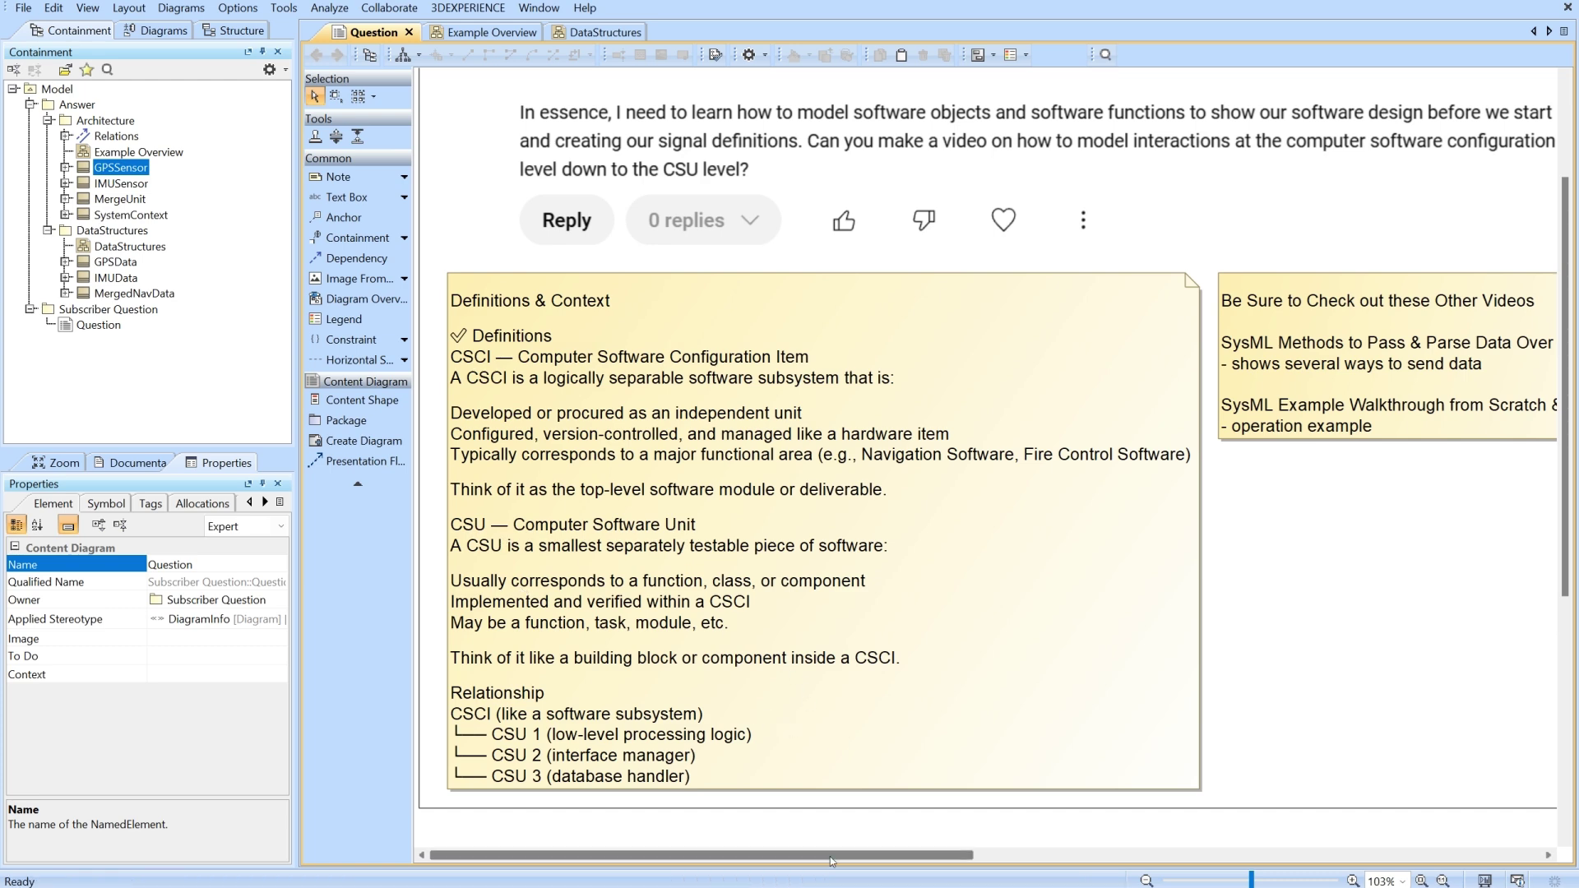
{"action": "left_click_drag", "start_coordinate": [830, 855], "coordinate": [964, 857]}
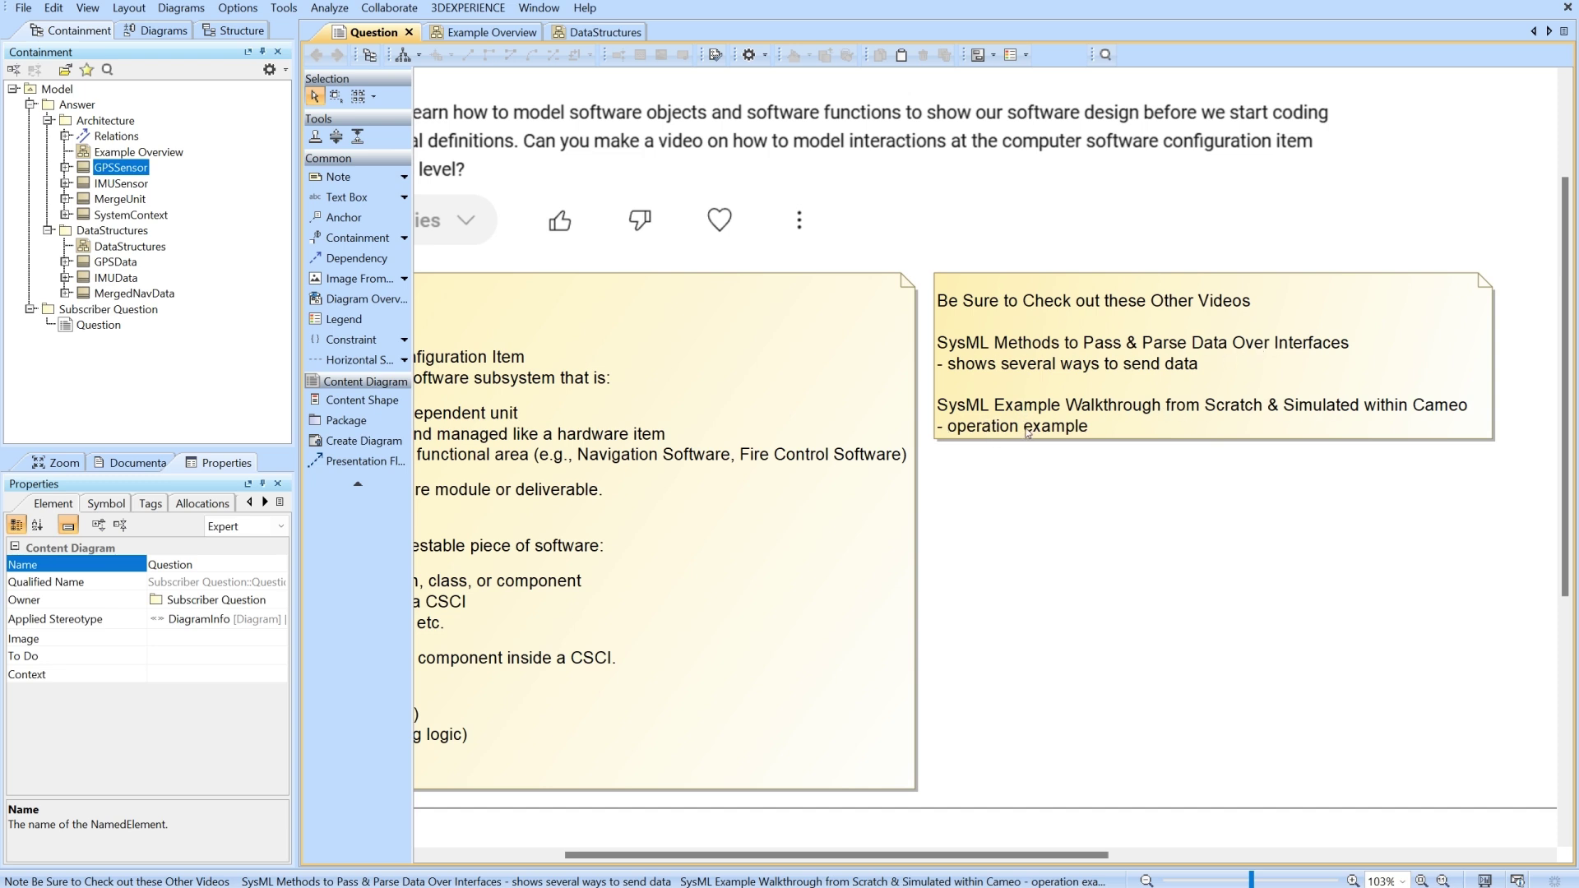
{"action": "left_click_drag", "start_coordinate": [994, 855], "coordinate": [861, 857]}
{"action": "scroll", "coordinate": [858, 538], "scroll_direction": "up", "scroll_amount": 2}
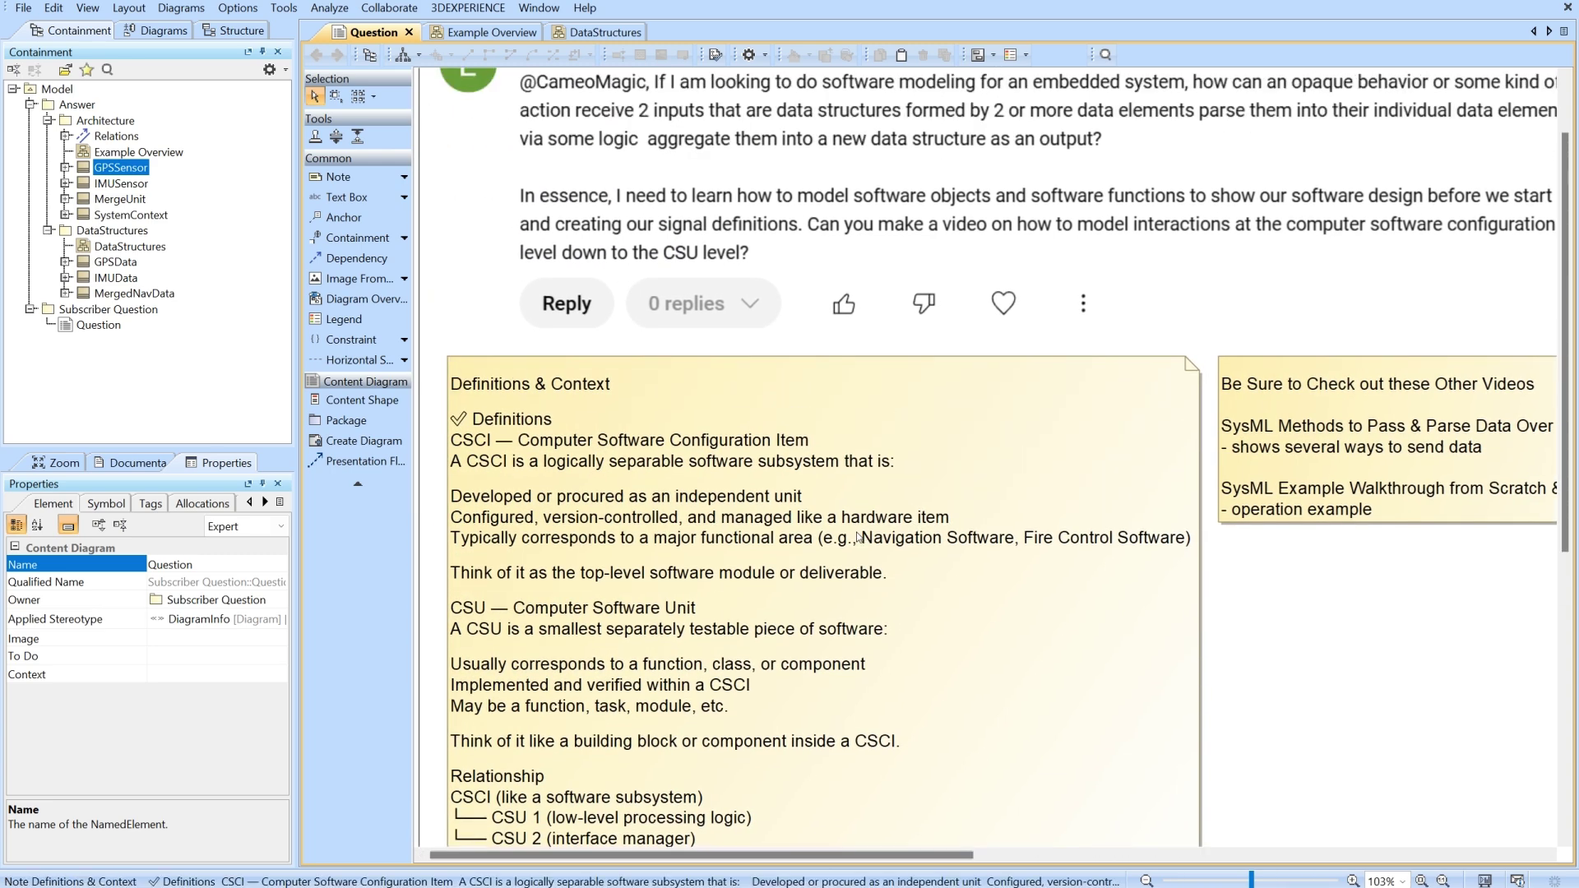
{"action": "scroll", "coordinate": [858, 539], "scroll_direction": "up", "scroll_amount": 2}
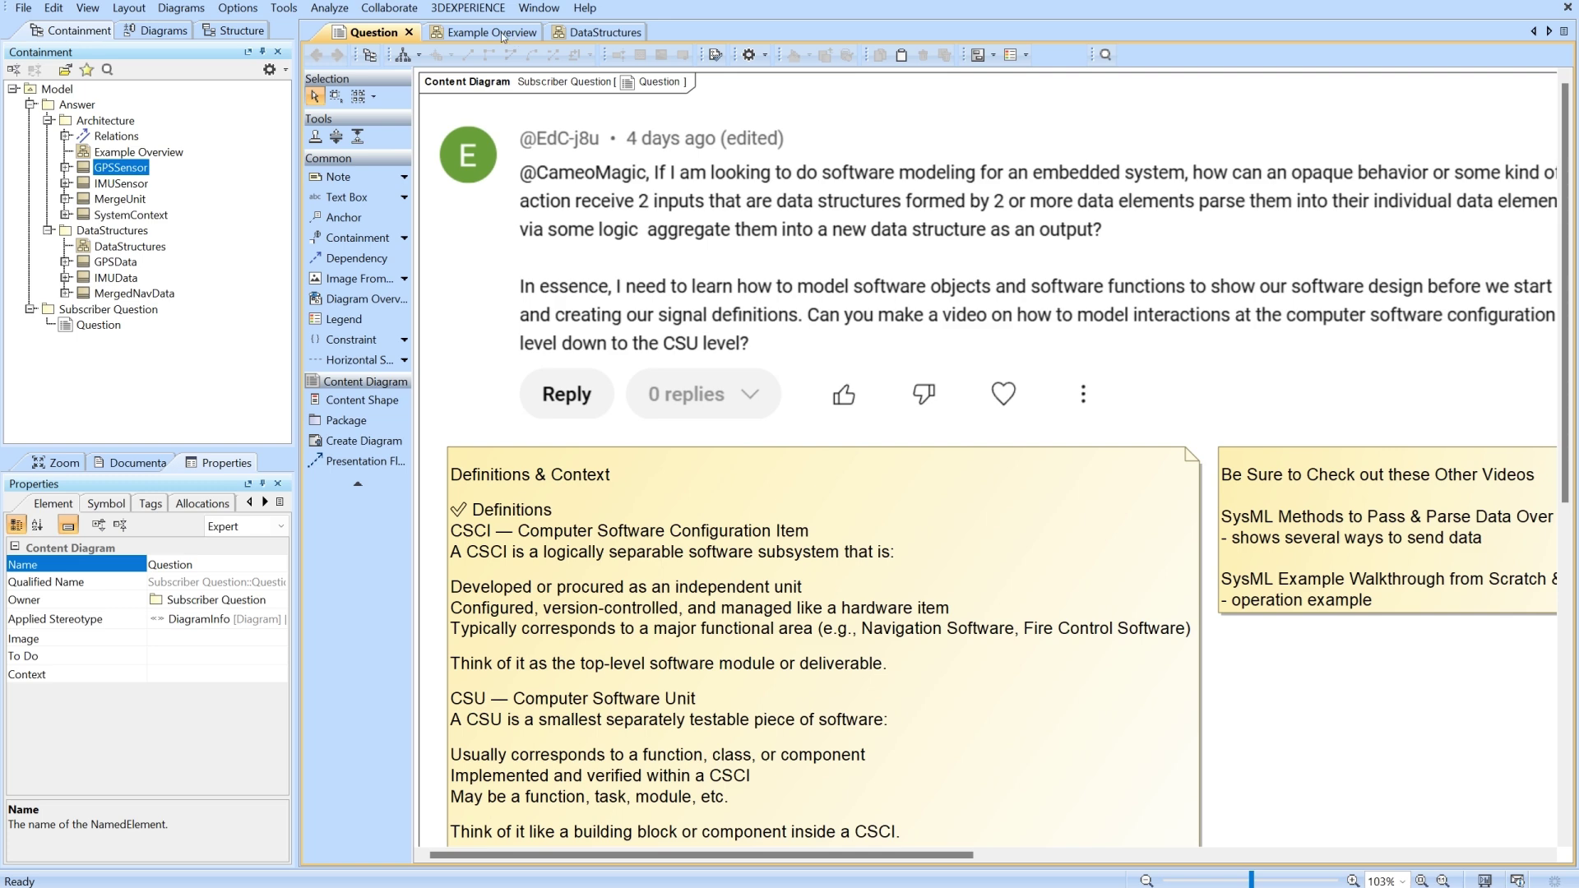
{"action": "left_click", "coordinate": [501, 33]}
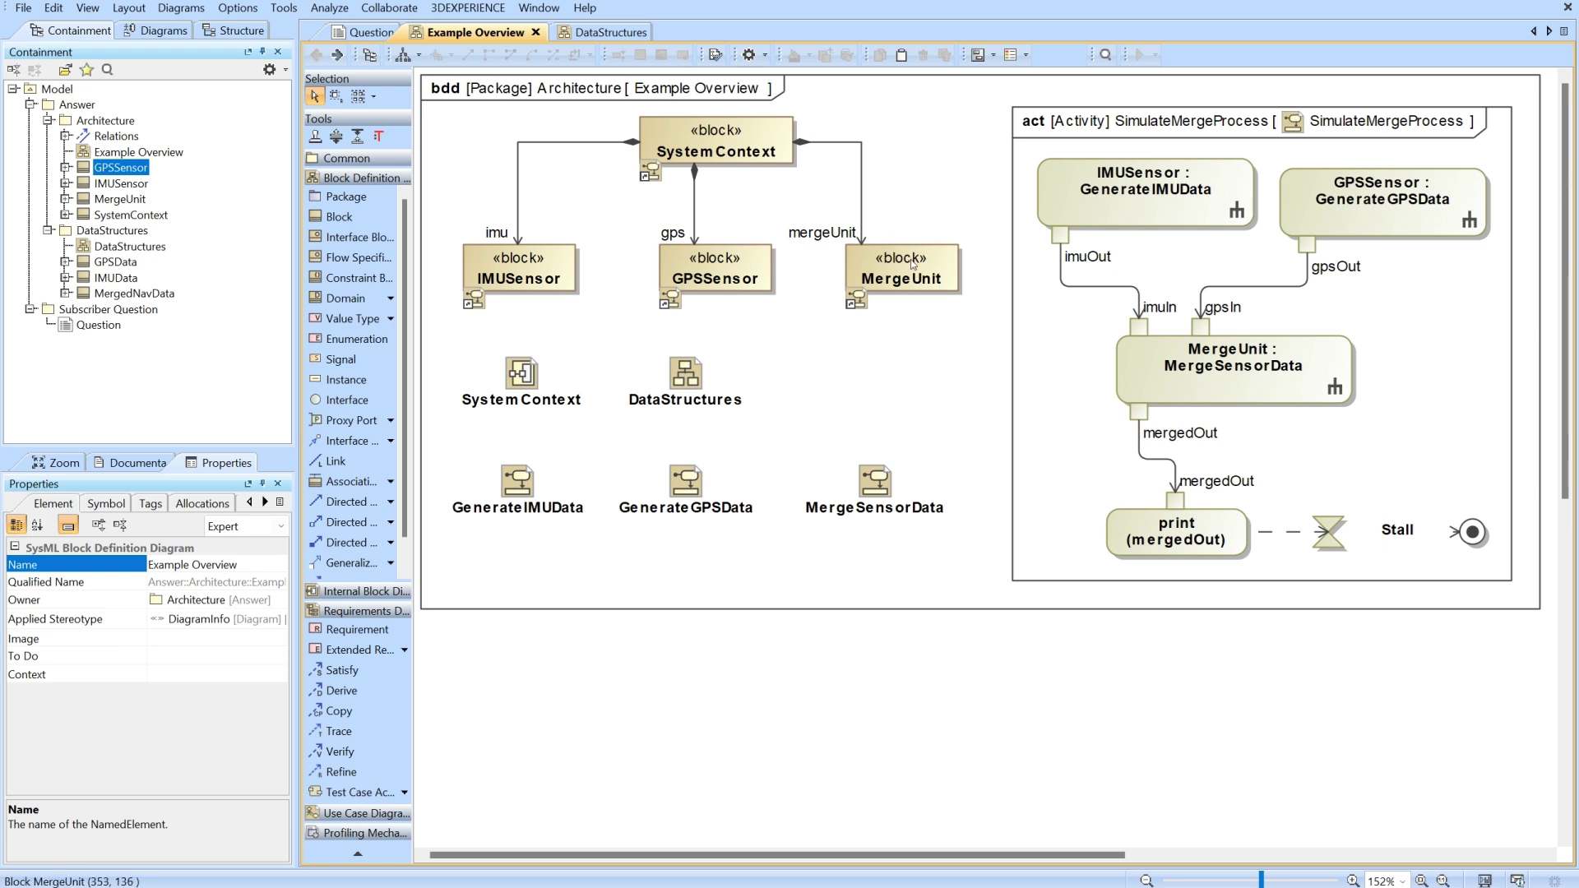
Step: Open the SystemContext internal block diagram to review the sensor connections, then return to Example Overview
{"action": "double_click", "coordinate": [521, 374]}
{"action": "scroll", "coordinate": [613, 317], "scroll_direction": "up", "scroll_amount": 3}
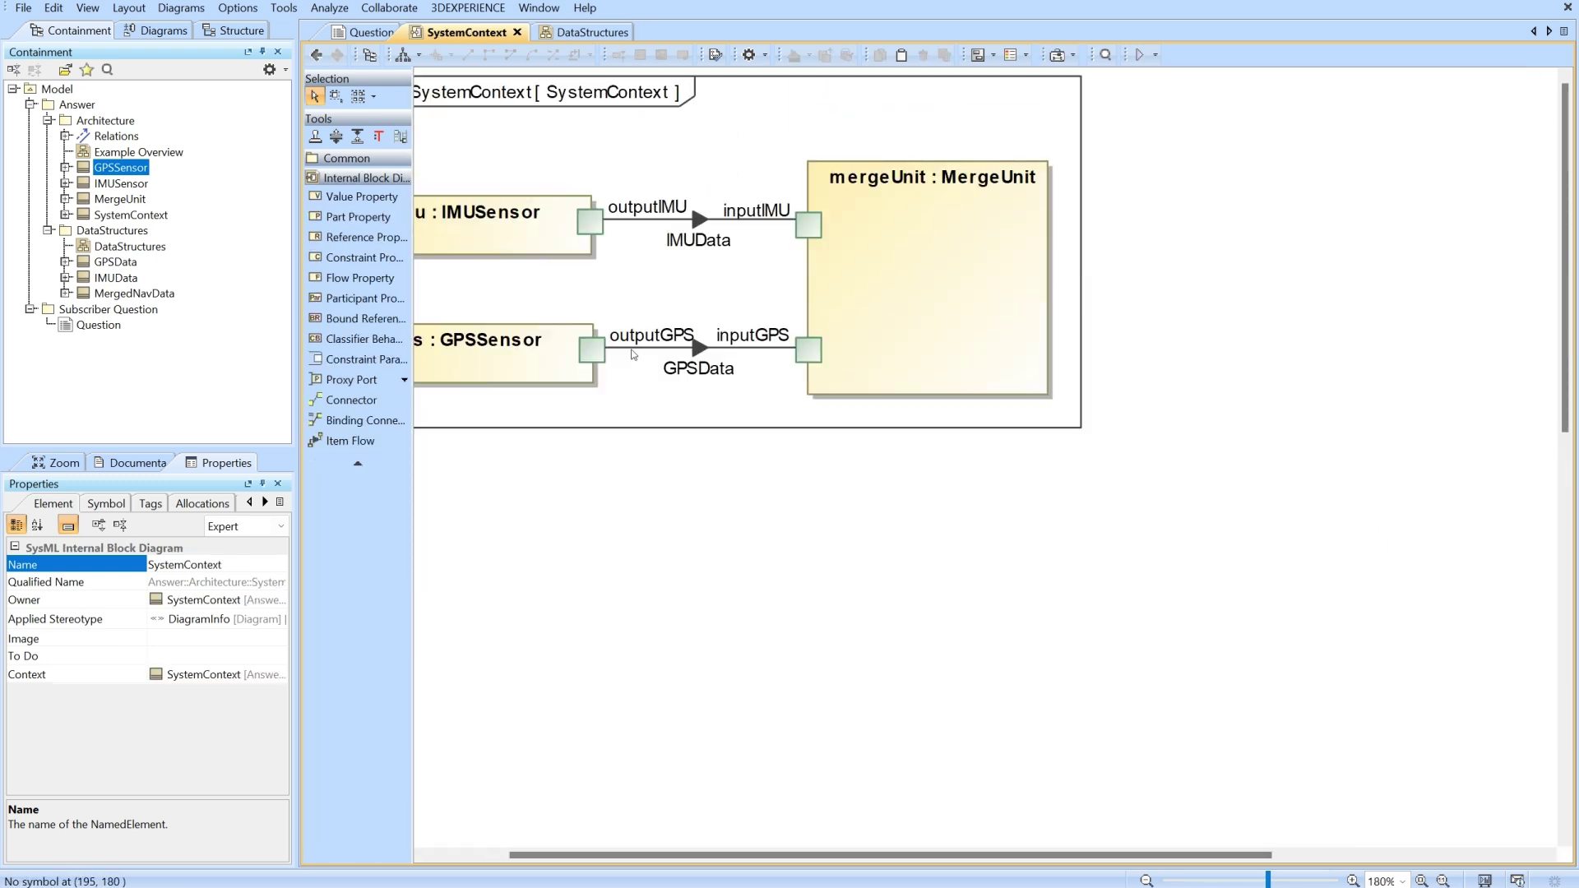
{"action": "left_click_drag", "start_coordinate": [882, 856], "coordinate": [803, 855]}
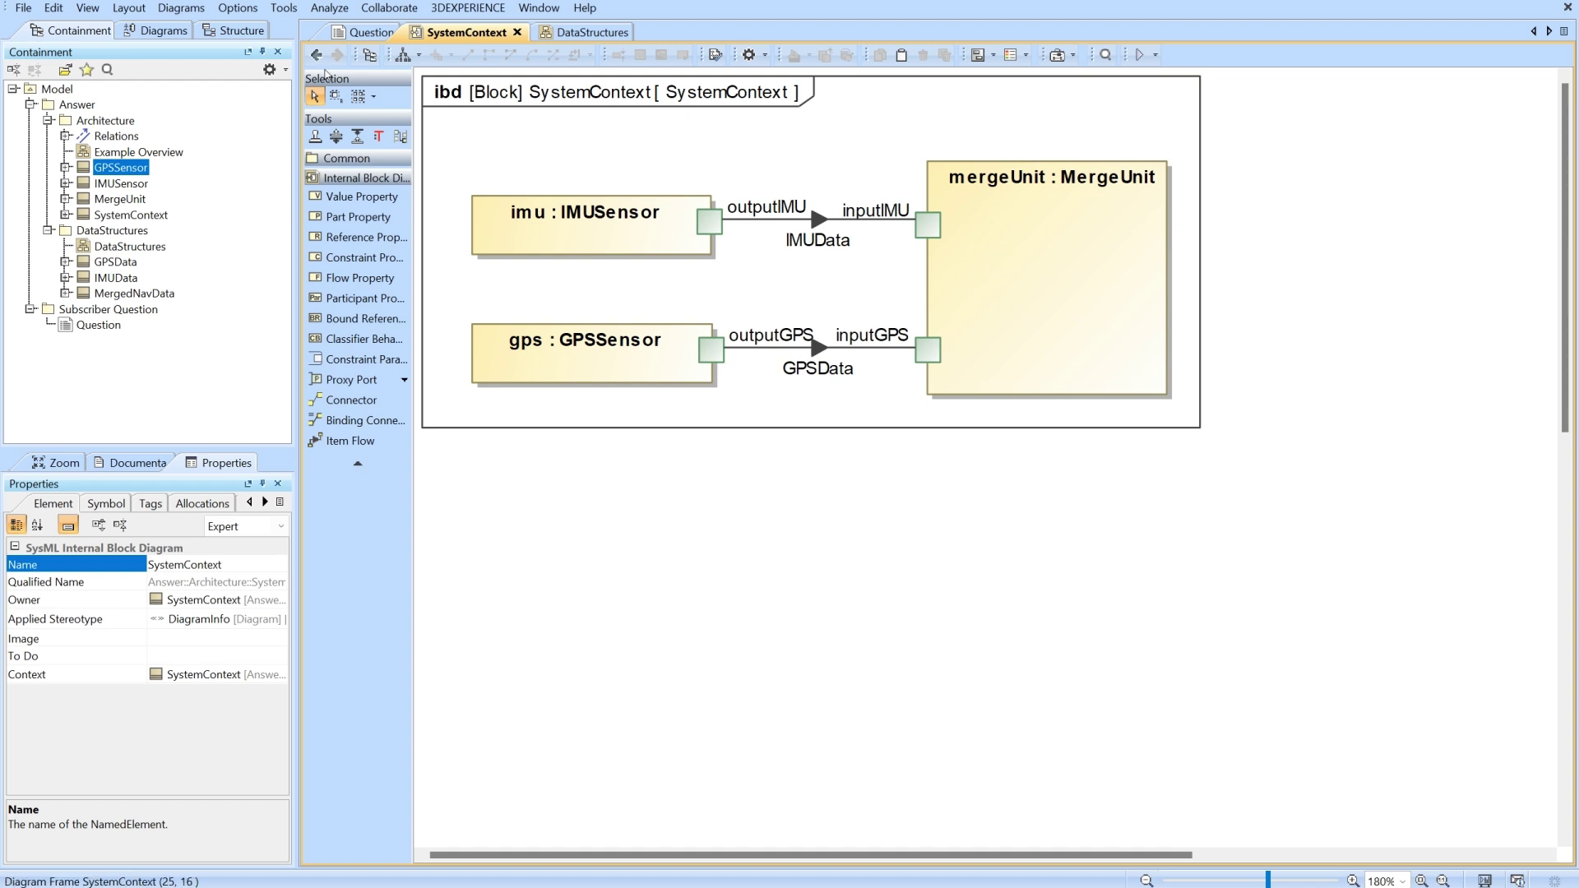
{"action": "key", "text": "alt+Left"}
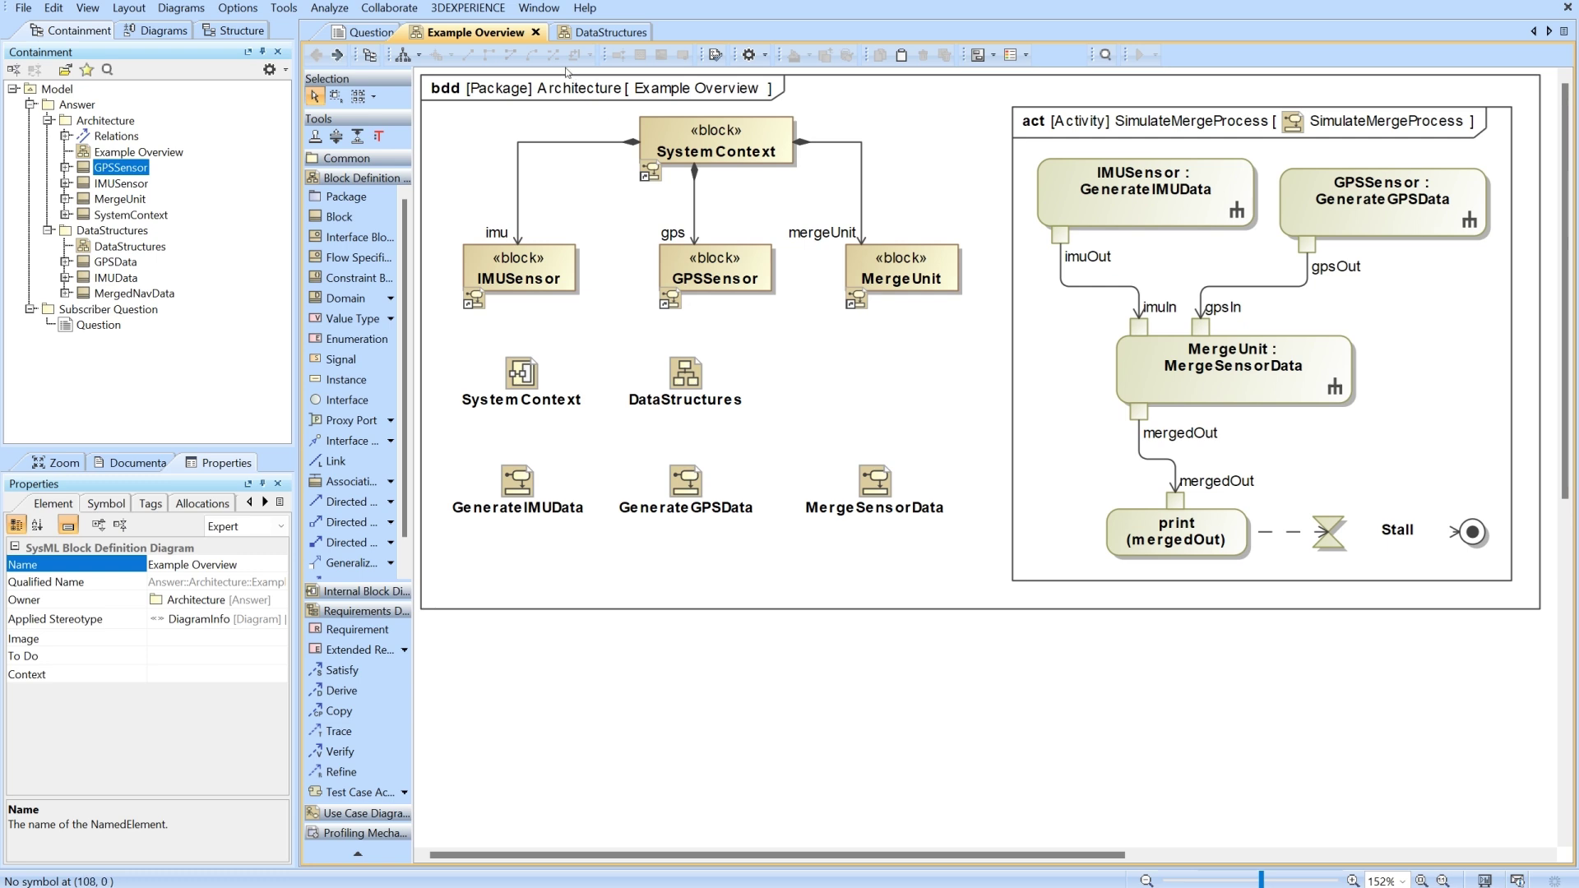
Step: View the DataStructures diagram, select and deselect the IMUData block, then go back to Example Overview
{"action": "left_click", "coordinate": [593, 31]}
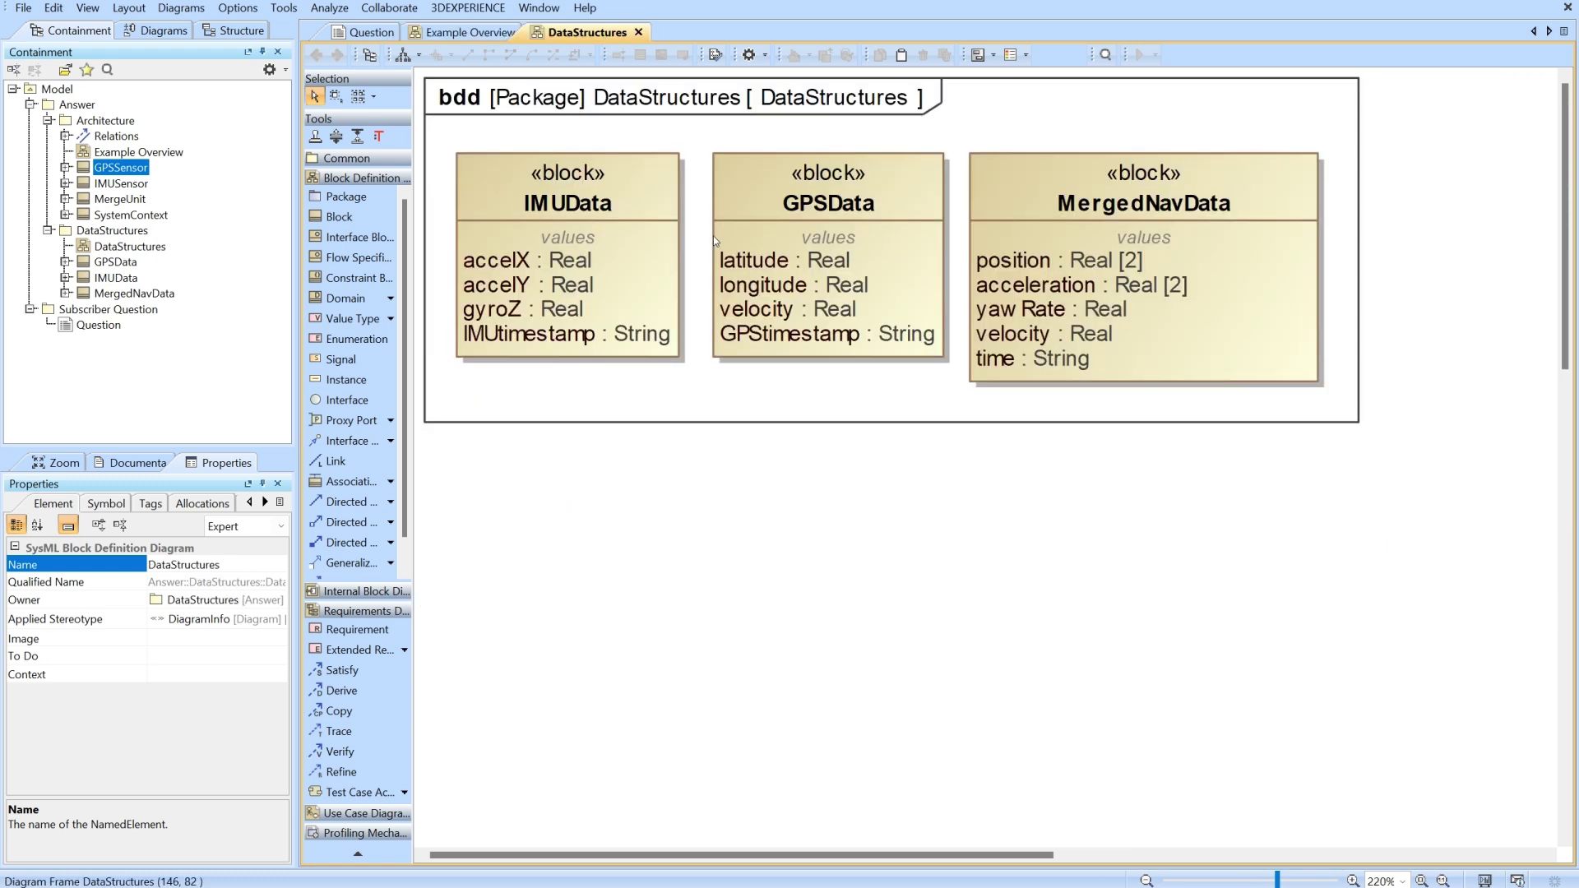
{"action": "left_click", "coordinate": [471, 258]}
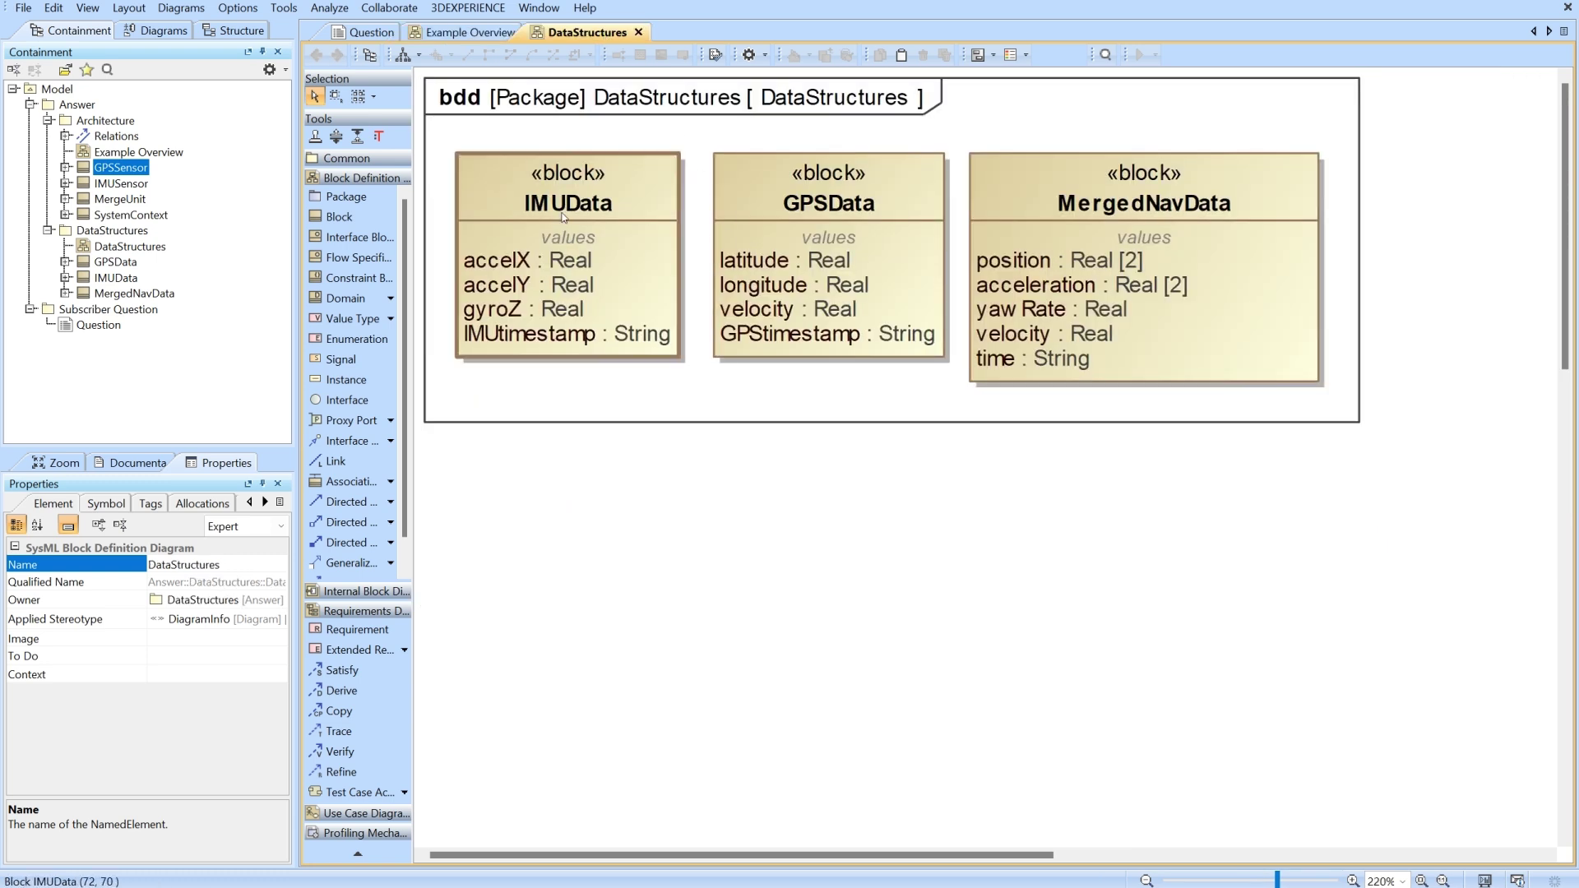
{"action": "left_click", "coordinate": [564, 371]}
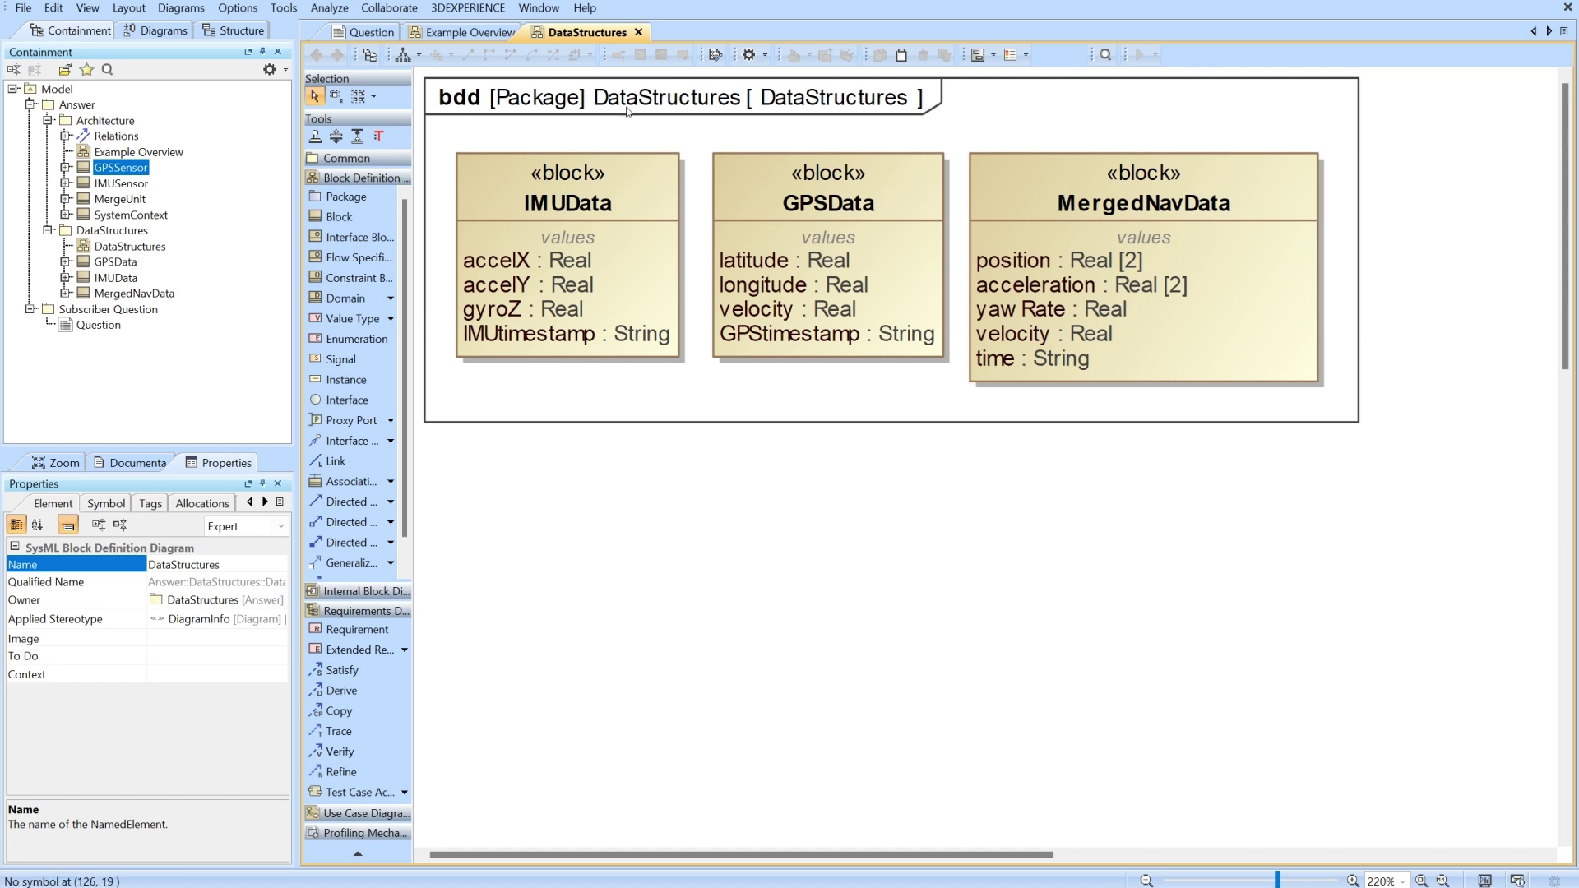
{"action": "key", "text": "alt+Left"}
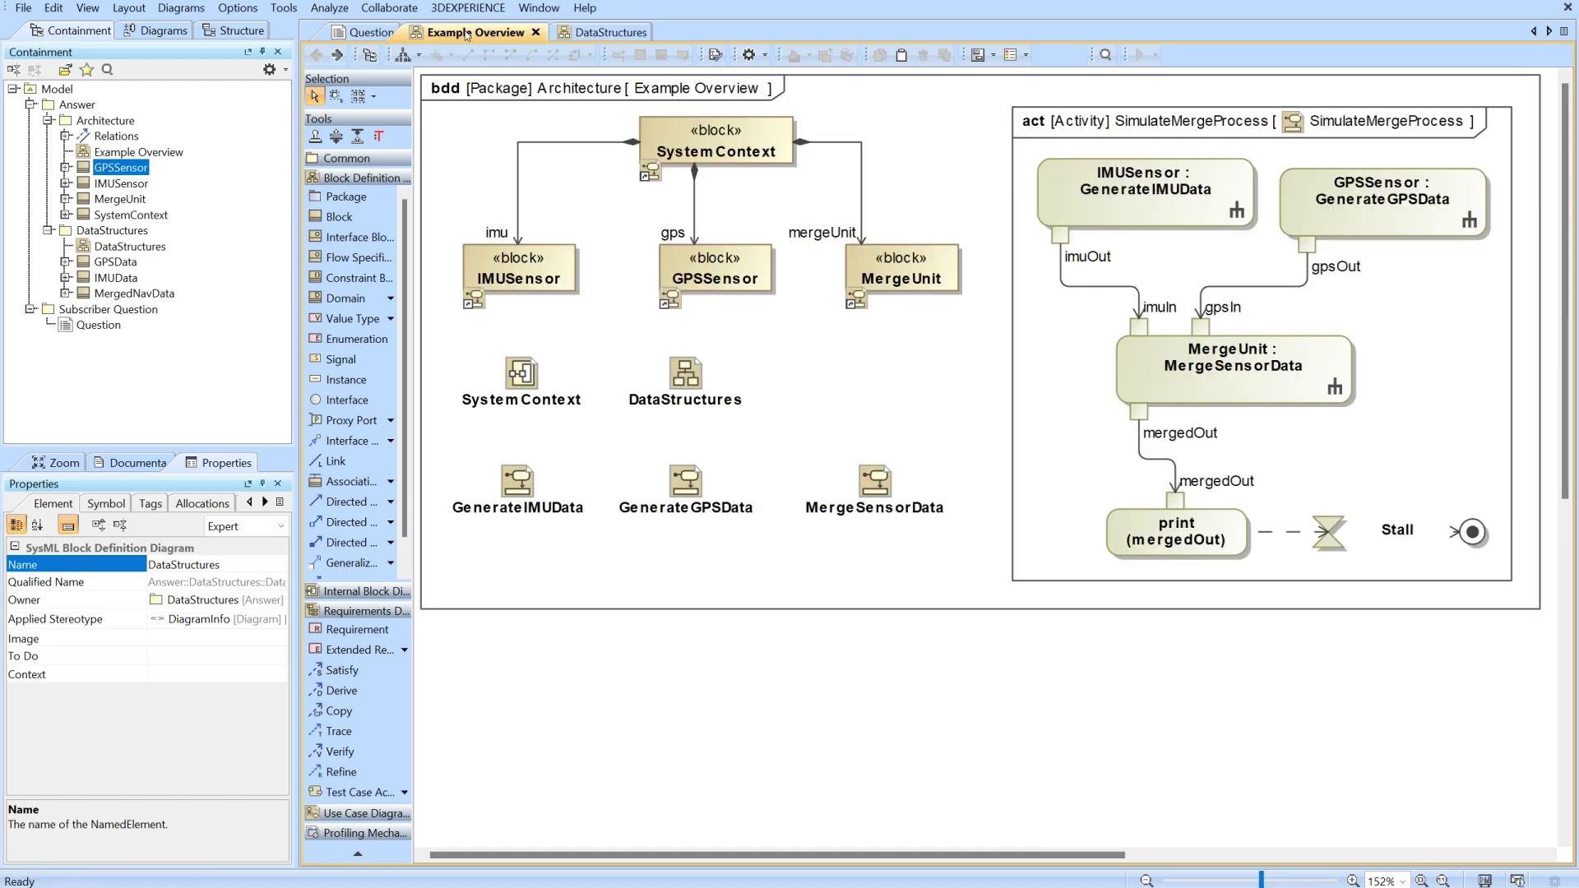
Step: Simulate SystemContext until the console prints the merged MergedNavData values, then terminate the session
{"action": "left_click", "coordinate": [742, 144]}
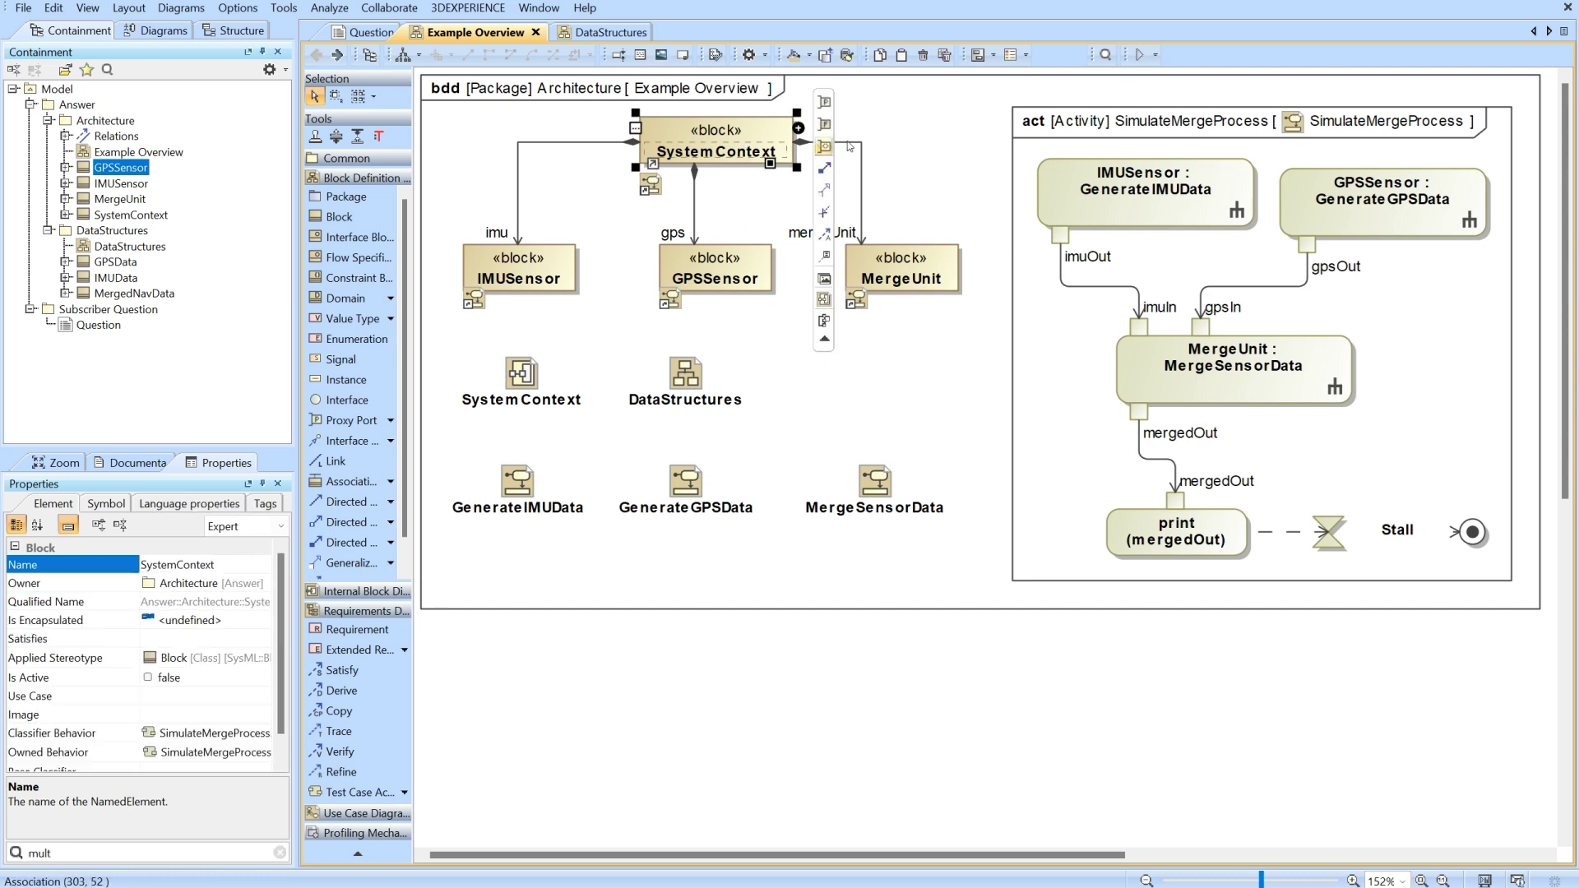
{"action": "left_click", "coordinate": [1138, 56]}
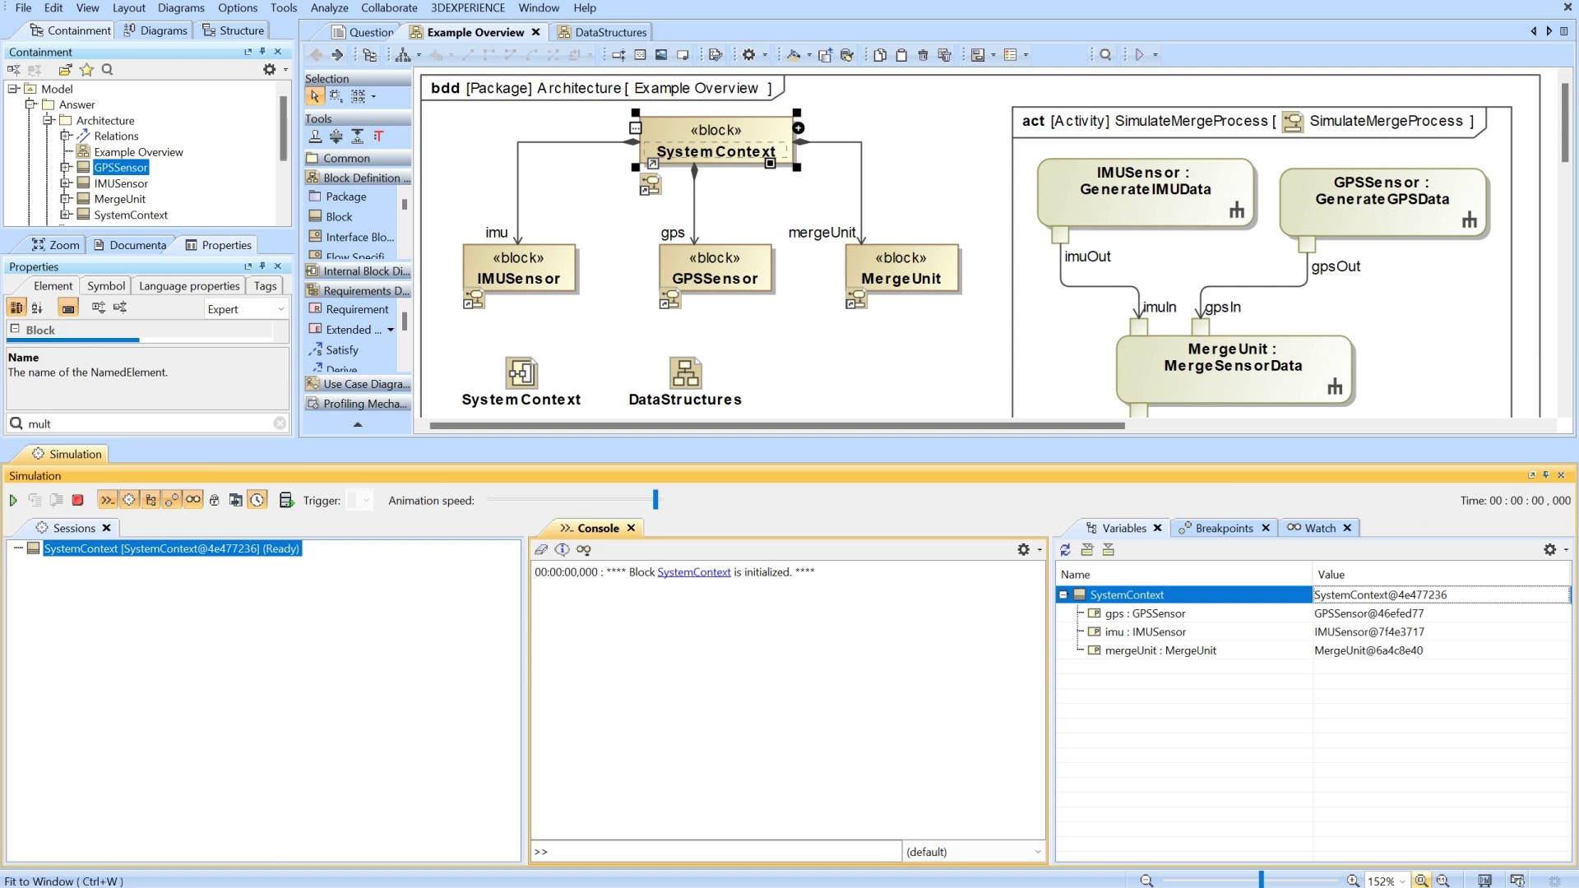
{"action": "left_click", "coordinate": [1421, 881]}
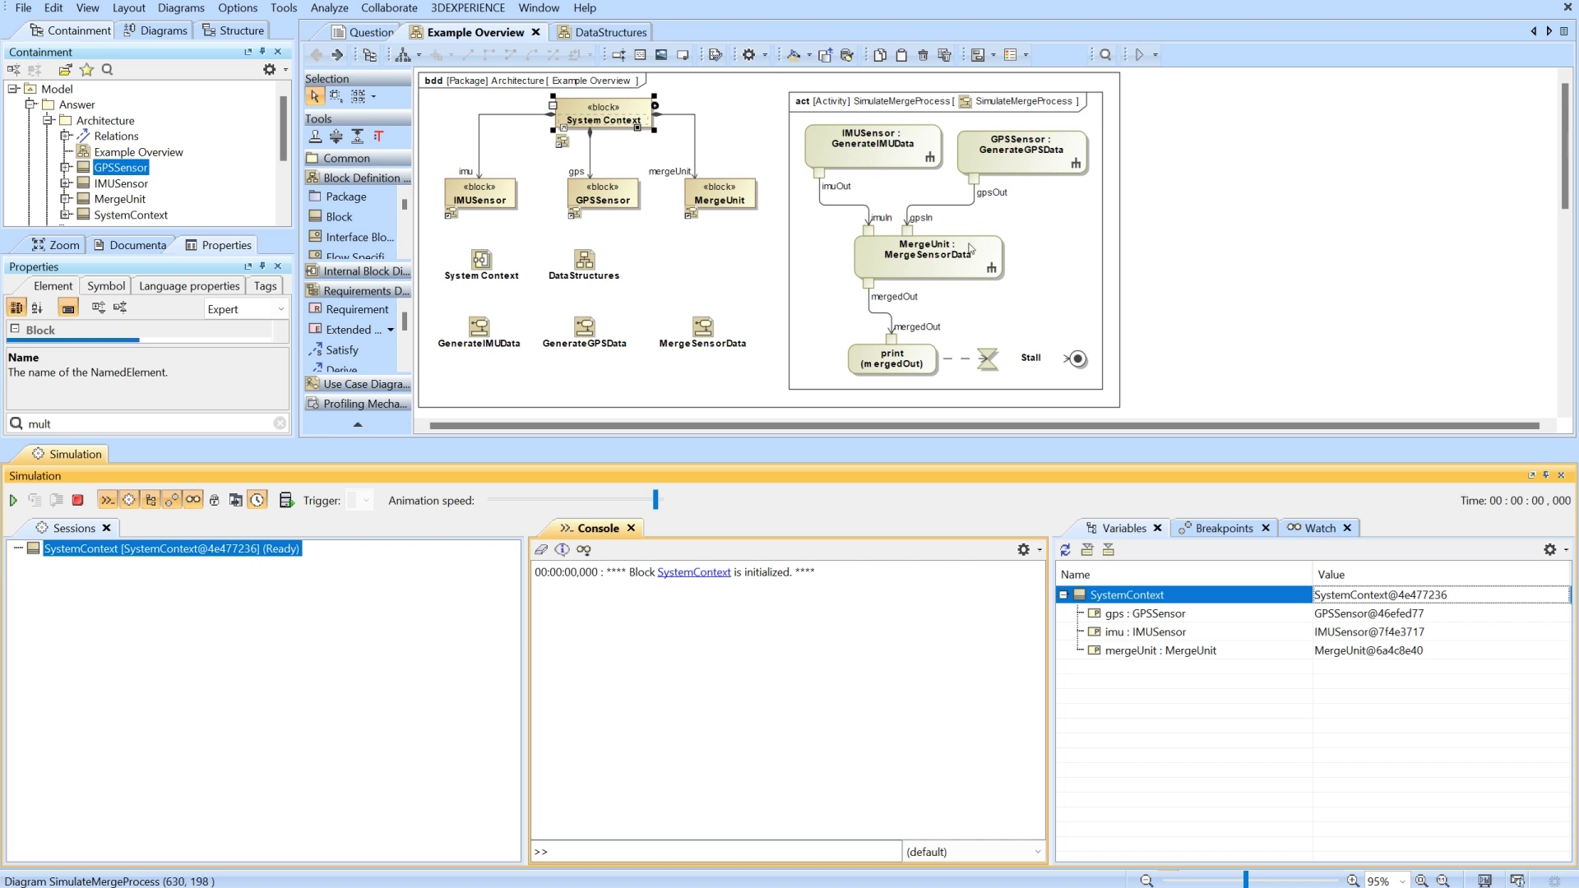
{"action": "left_click", "coordinate": [13, 500]}
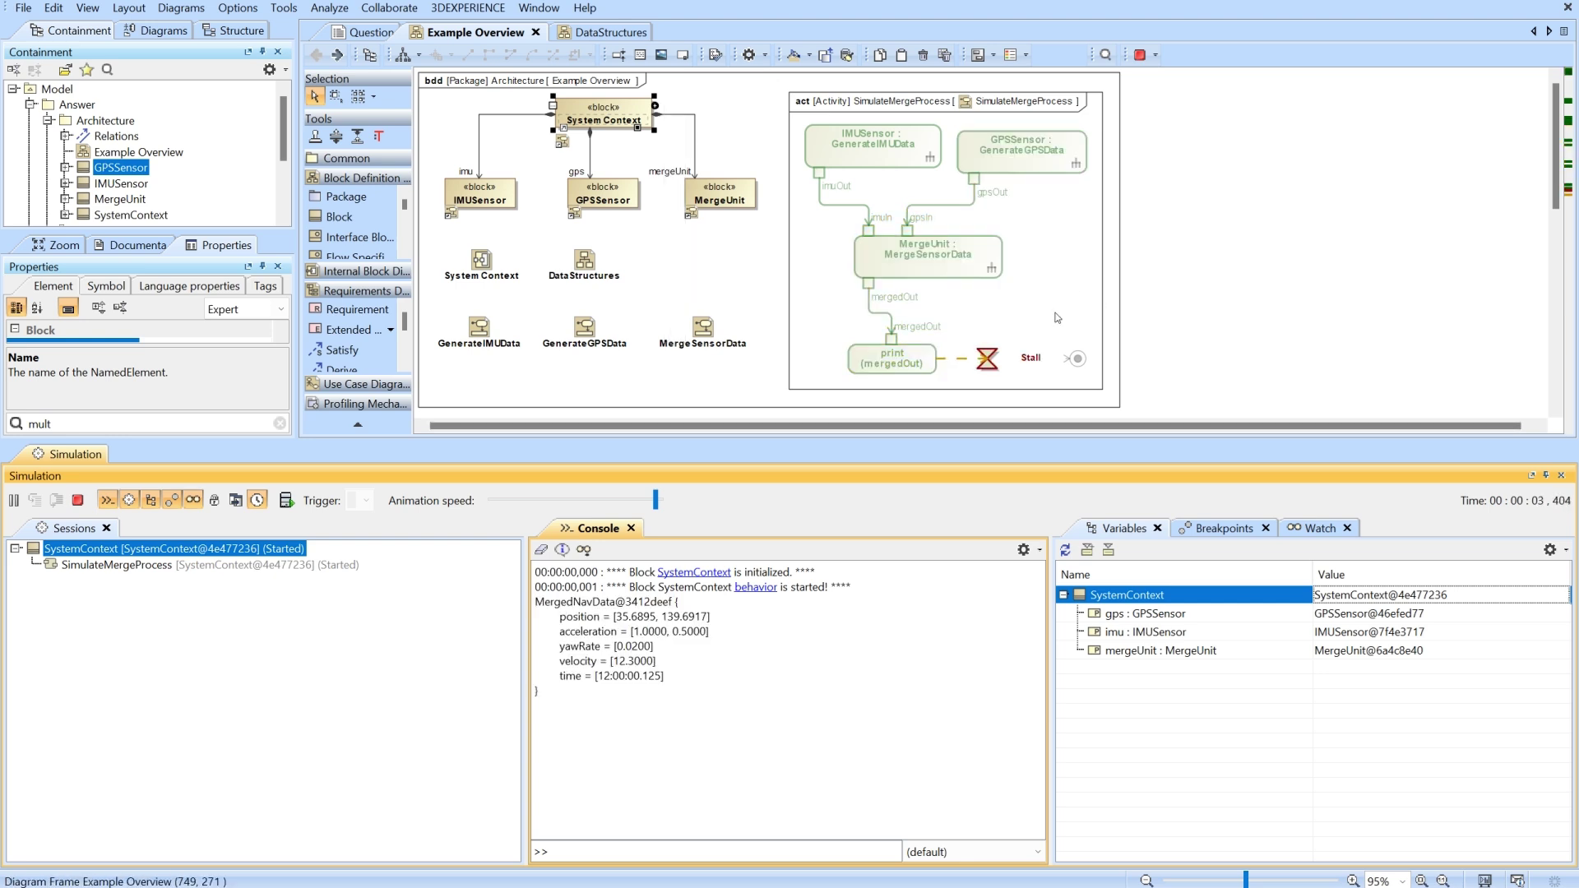
{"action": "left_click", "coordinate": [13, 500]}
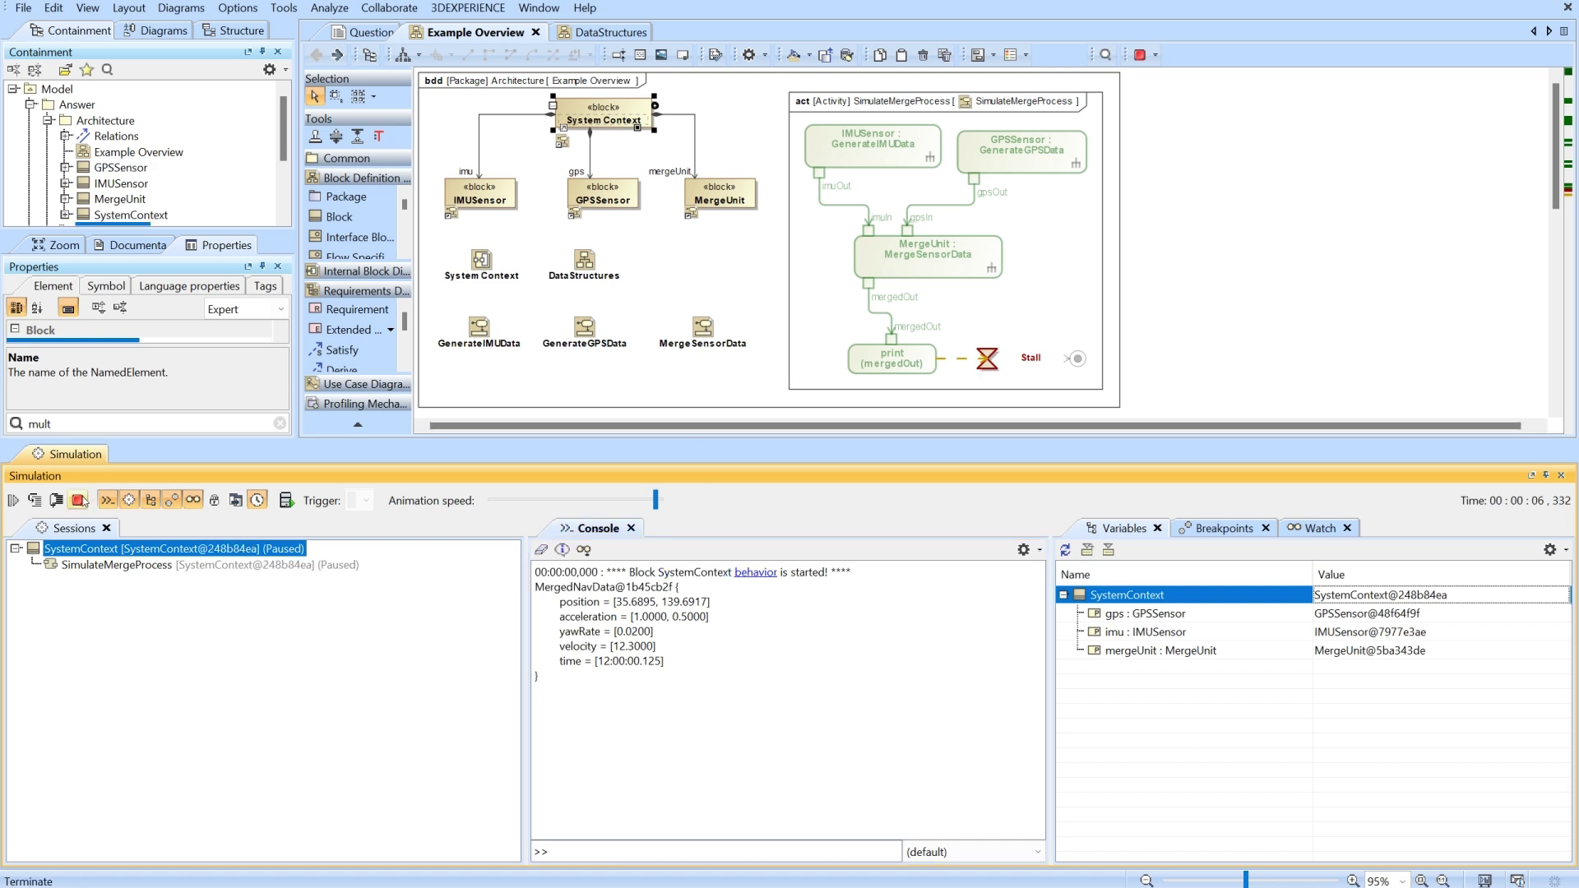
{"action": "left_click", "coordinate": [77, 500]}
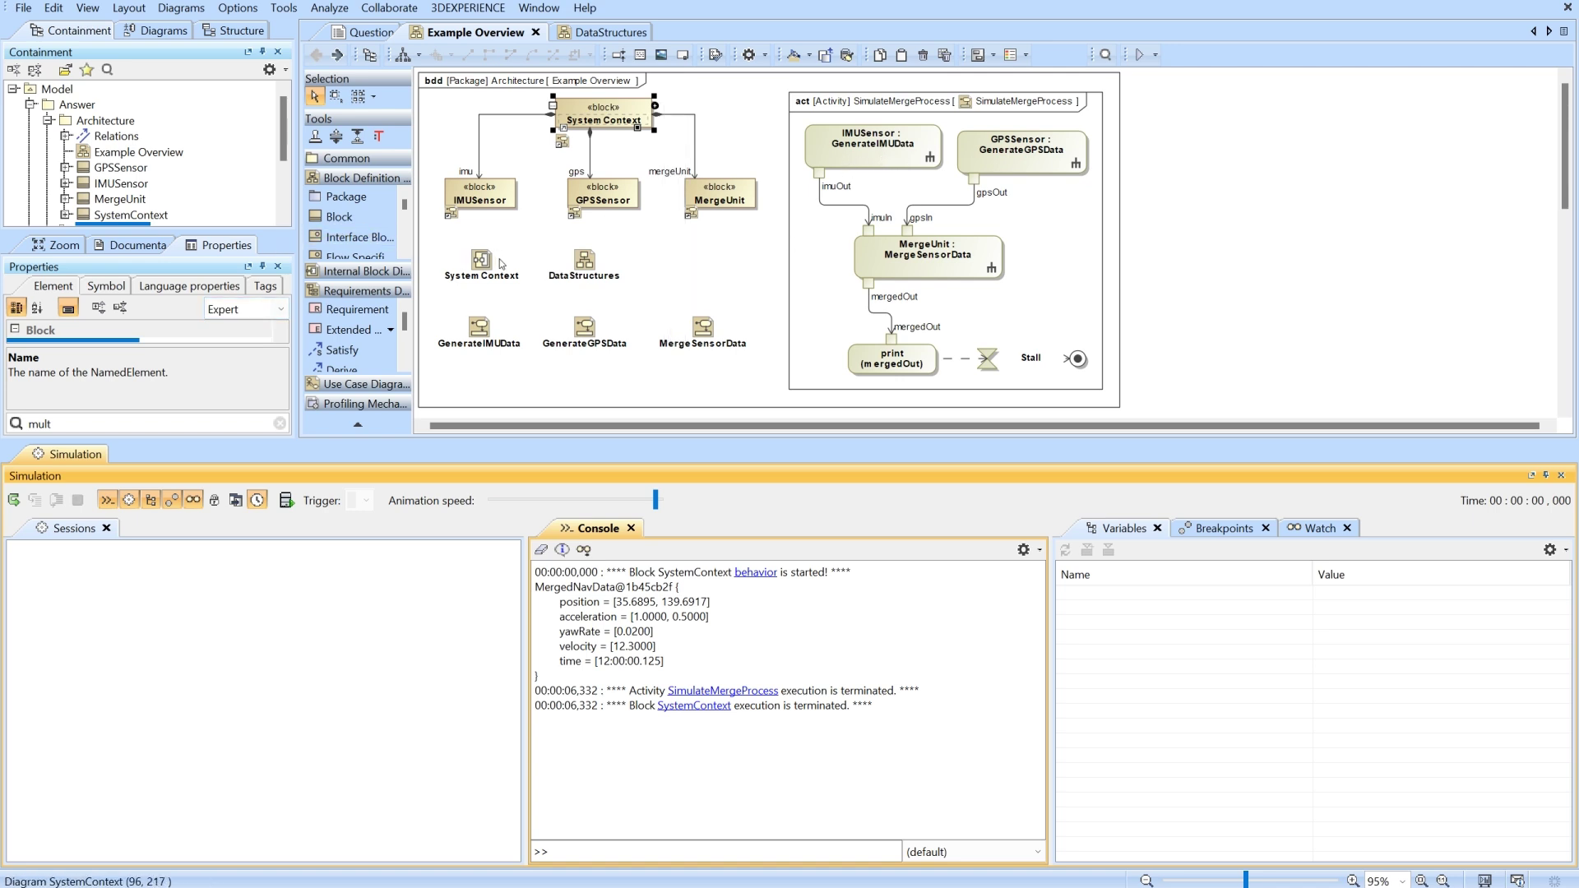
Step: Open the GenerateIMUData activity diagram and pick a Create Object Action by searching 'creat'
{"action": "left_click", "coordinate": [1561, 476]}
{"action": "double_click", "coordinate": [477, 336]}
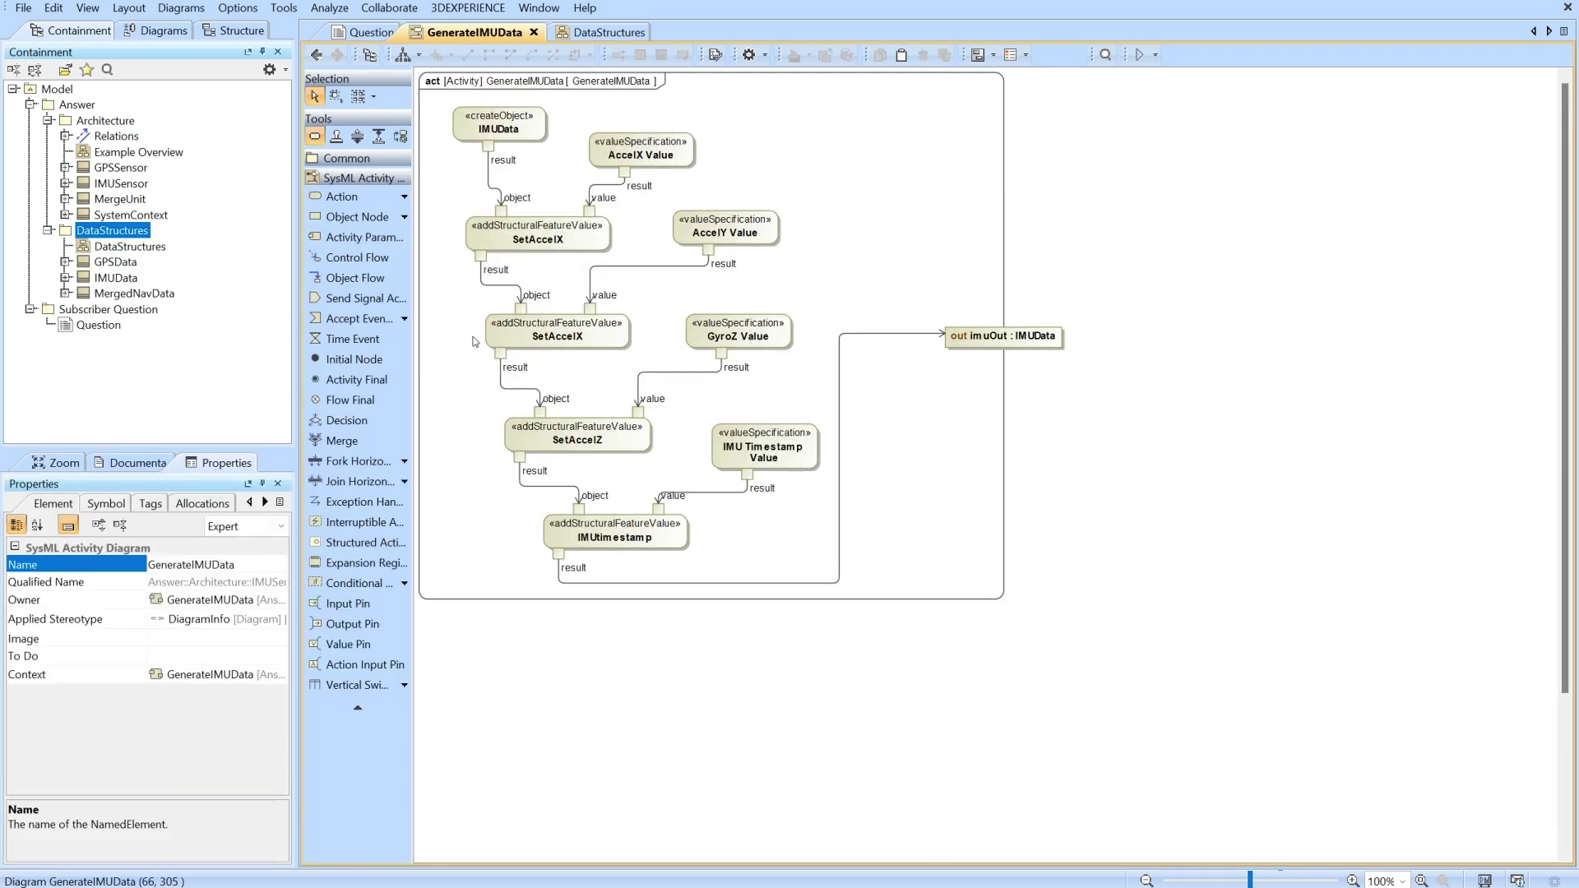
{"action": "left_click", "coordinate": [1420, 880]}
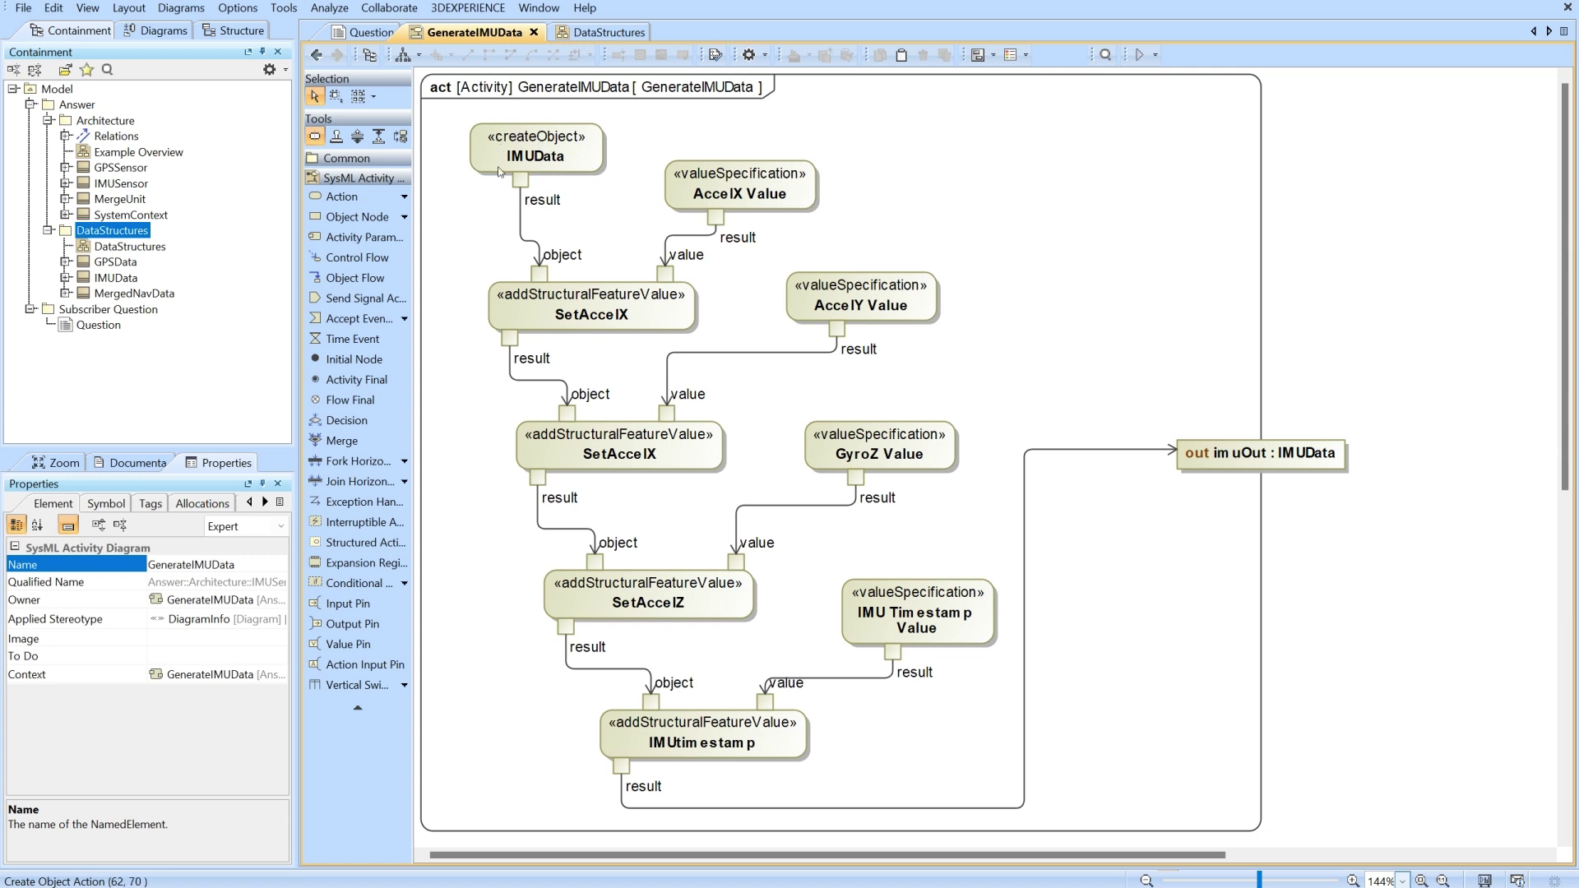
{"action": "left_click", "coordinate": [404, 198]}
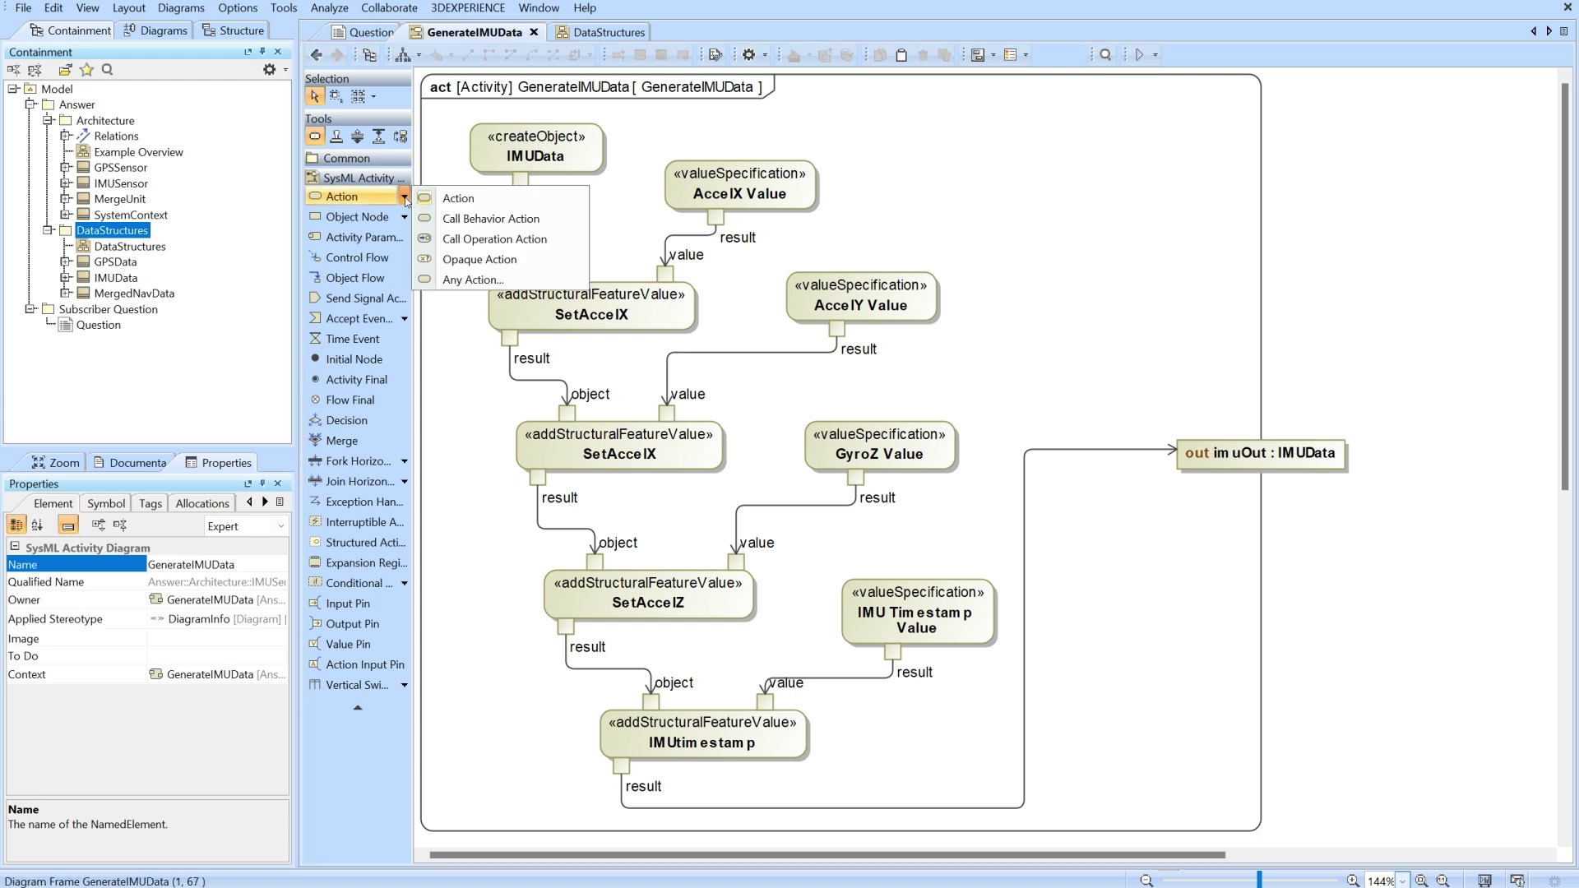
{"action": "left_click", "coordinate": [469, 281]}
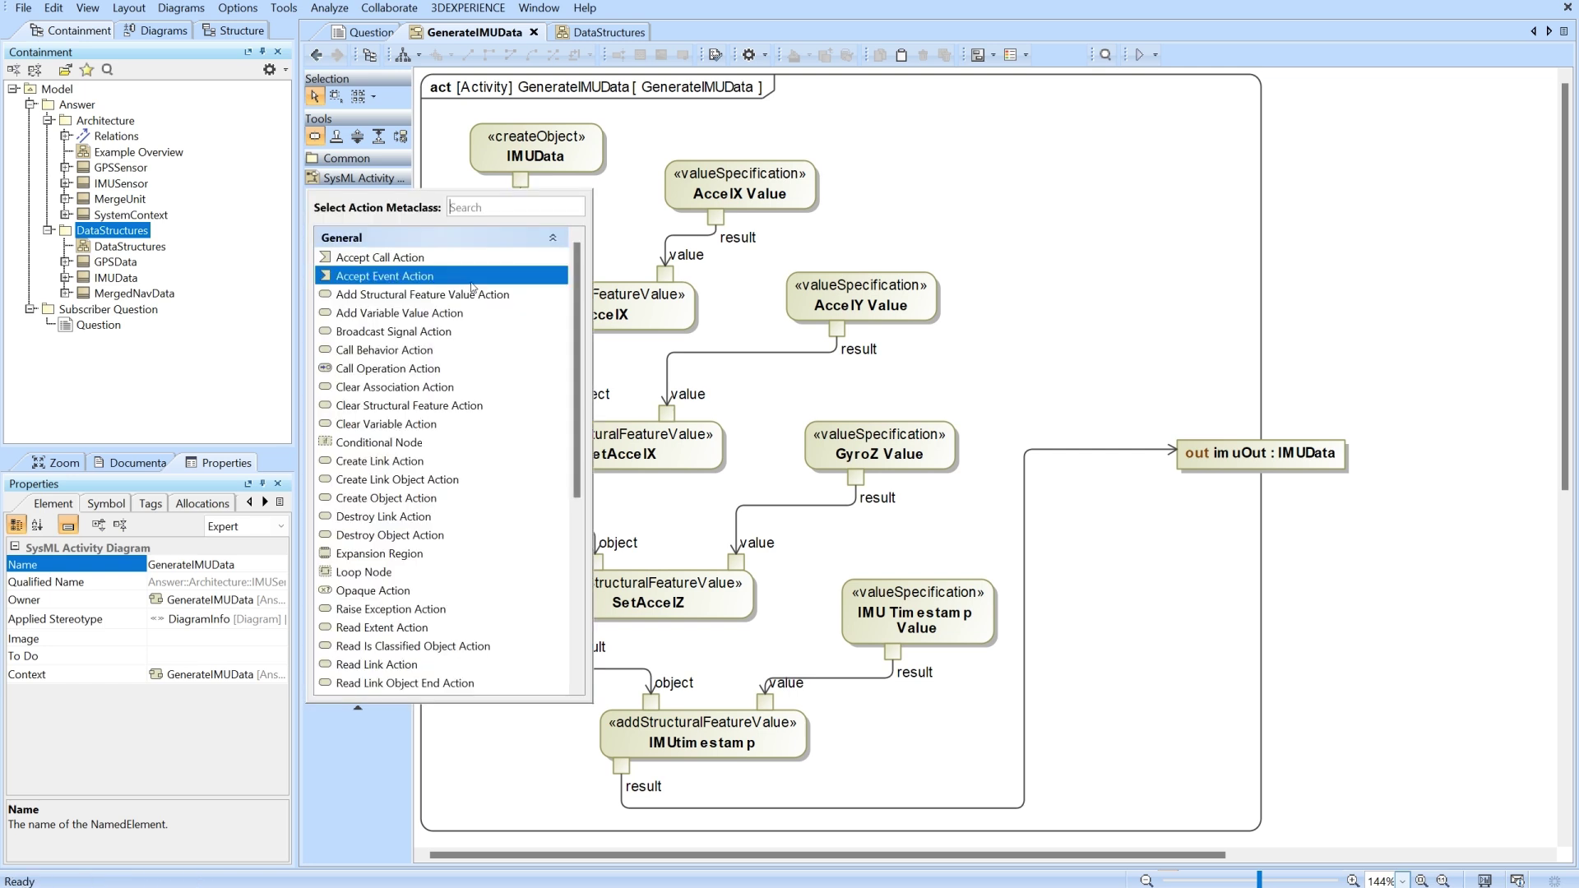
{"action": "type", "text": "creat"}
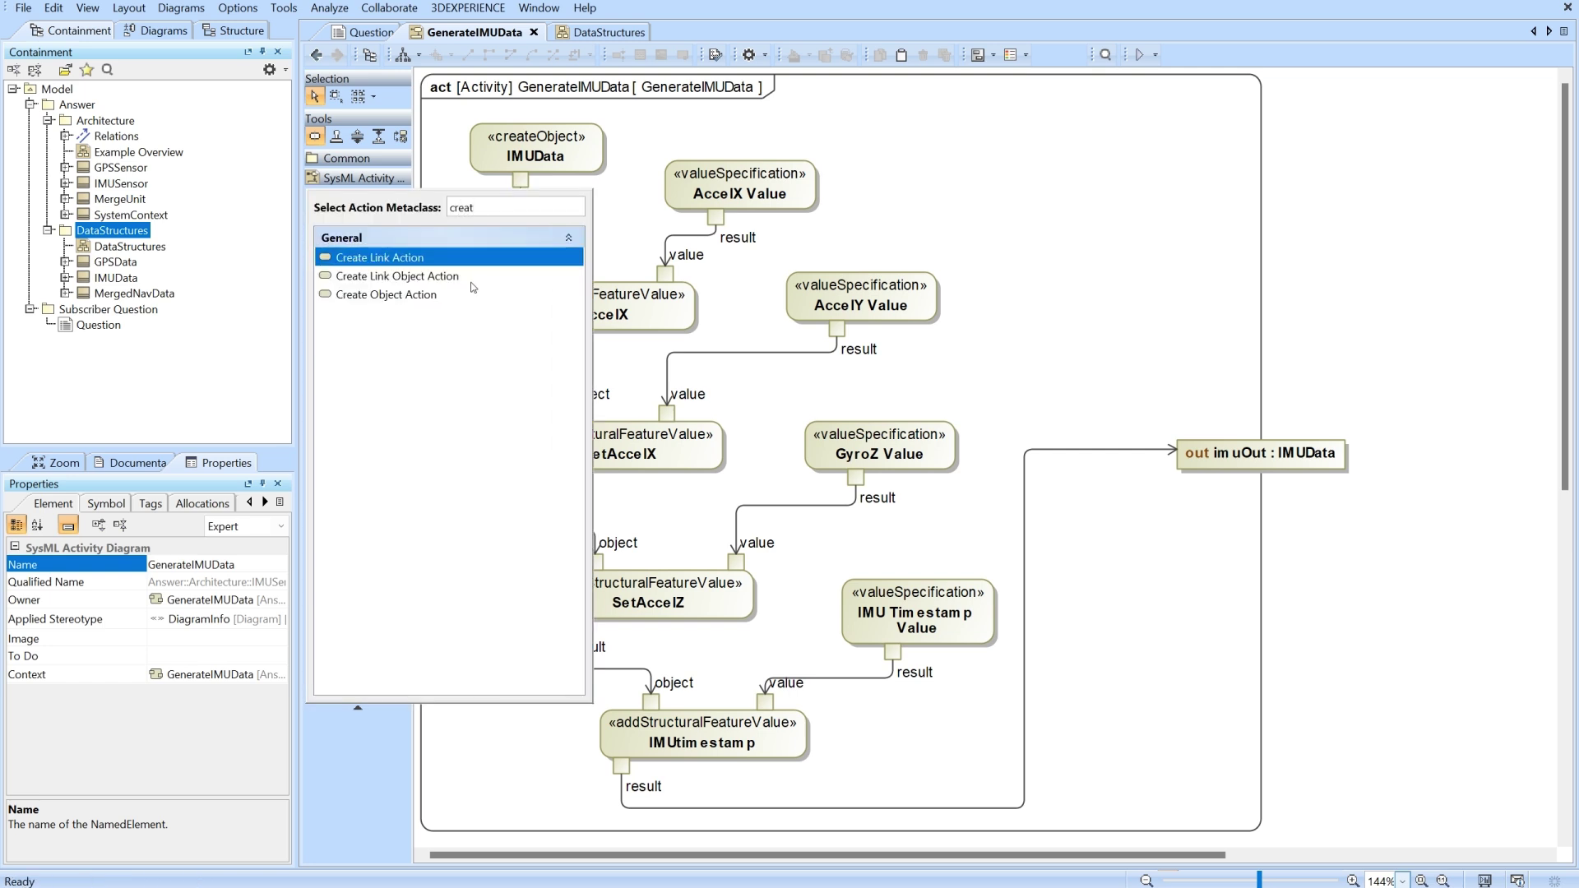
{"action": "left_click", "coordinate": [390, 302]}
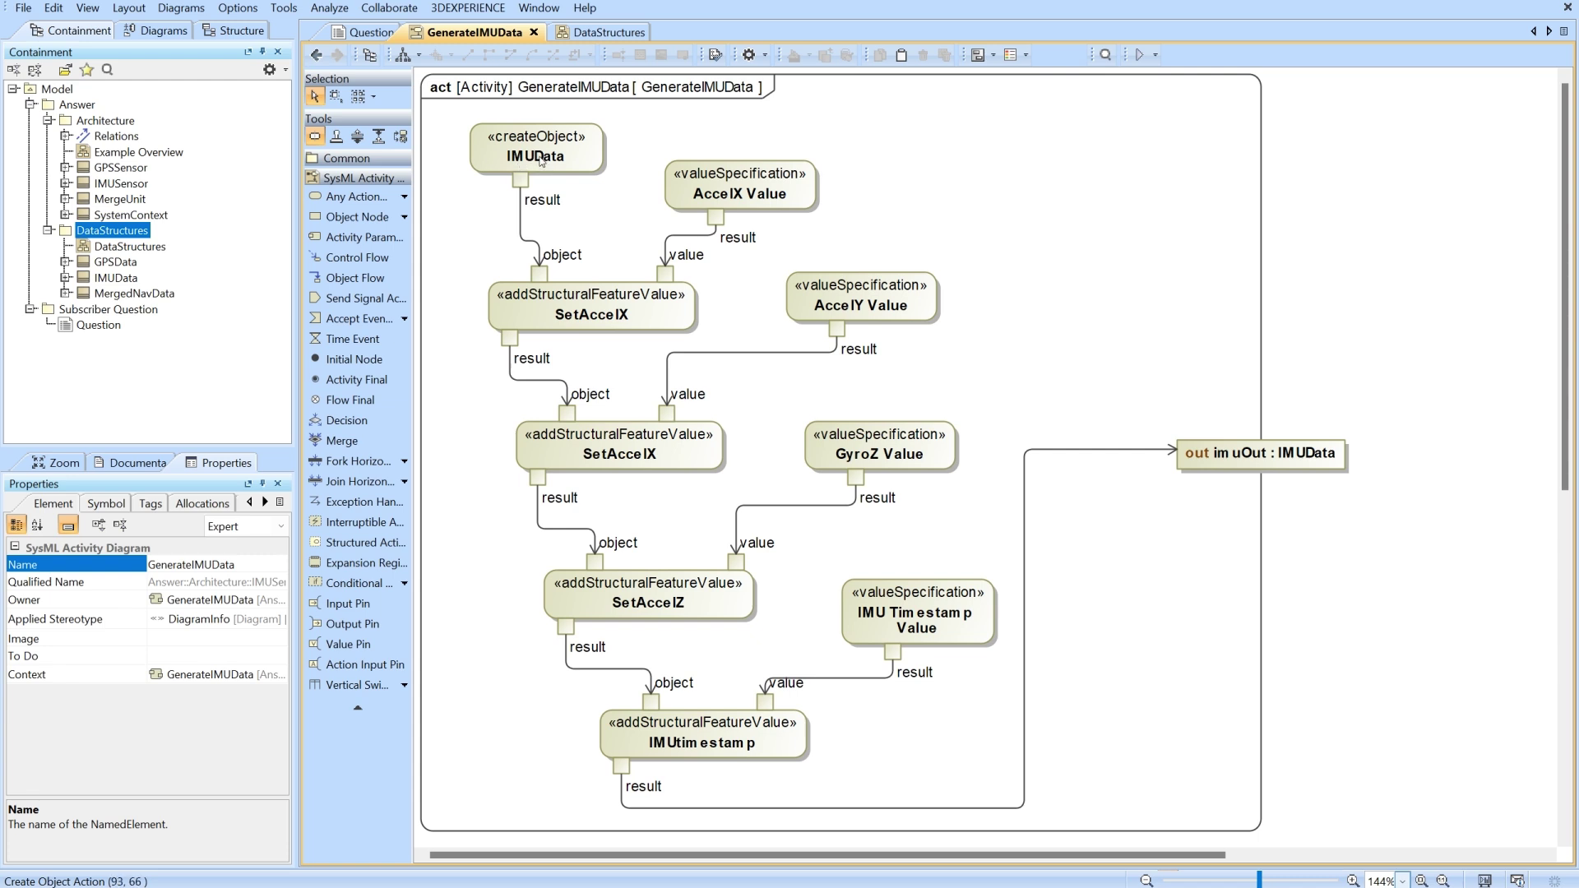
Step: Check the IMUData create-object action's specification, then expand IMUData in the Containment tree
{"action": "left_click", "coordinate": [116, 280]}
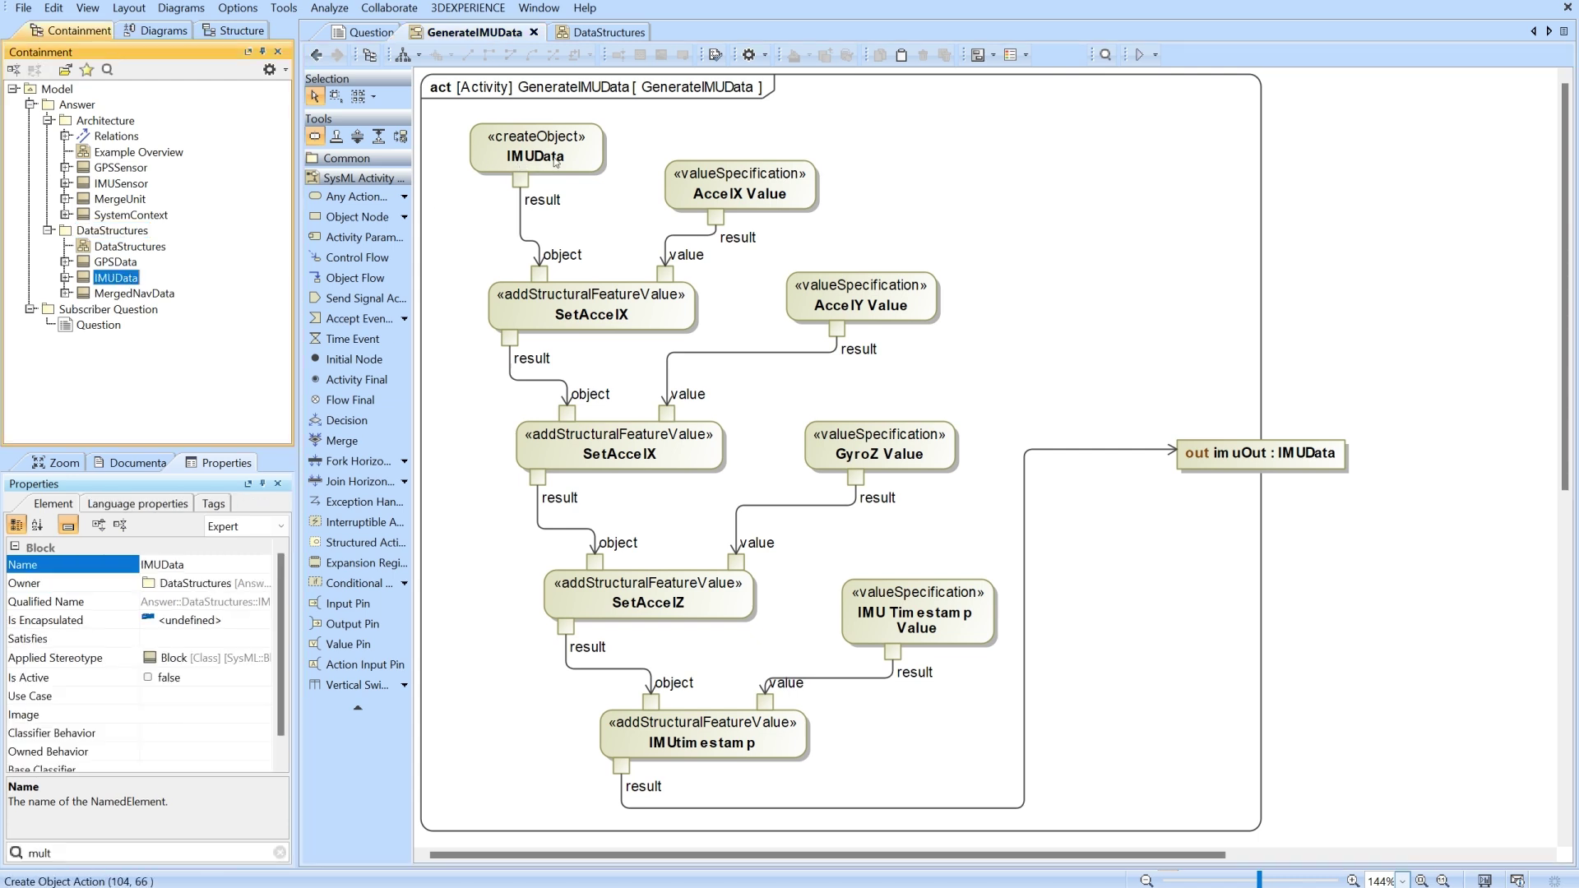
{"action": "left_click", "coordinate": [583, 140]}
{"action": "right_click", "coordinate": [583, 140]}
{"action": "left_click", "coordinate": [613, 145]}
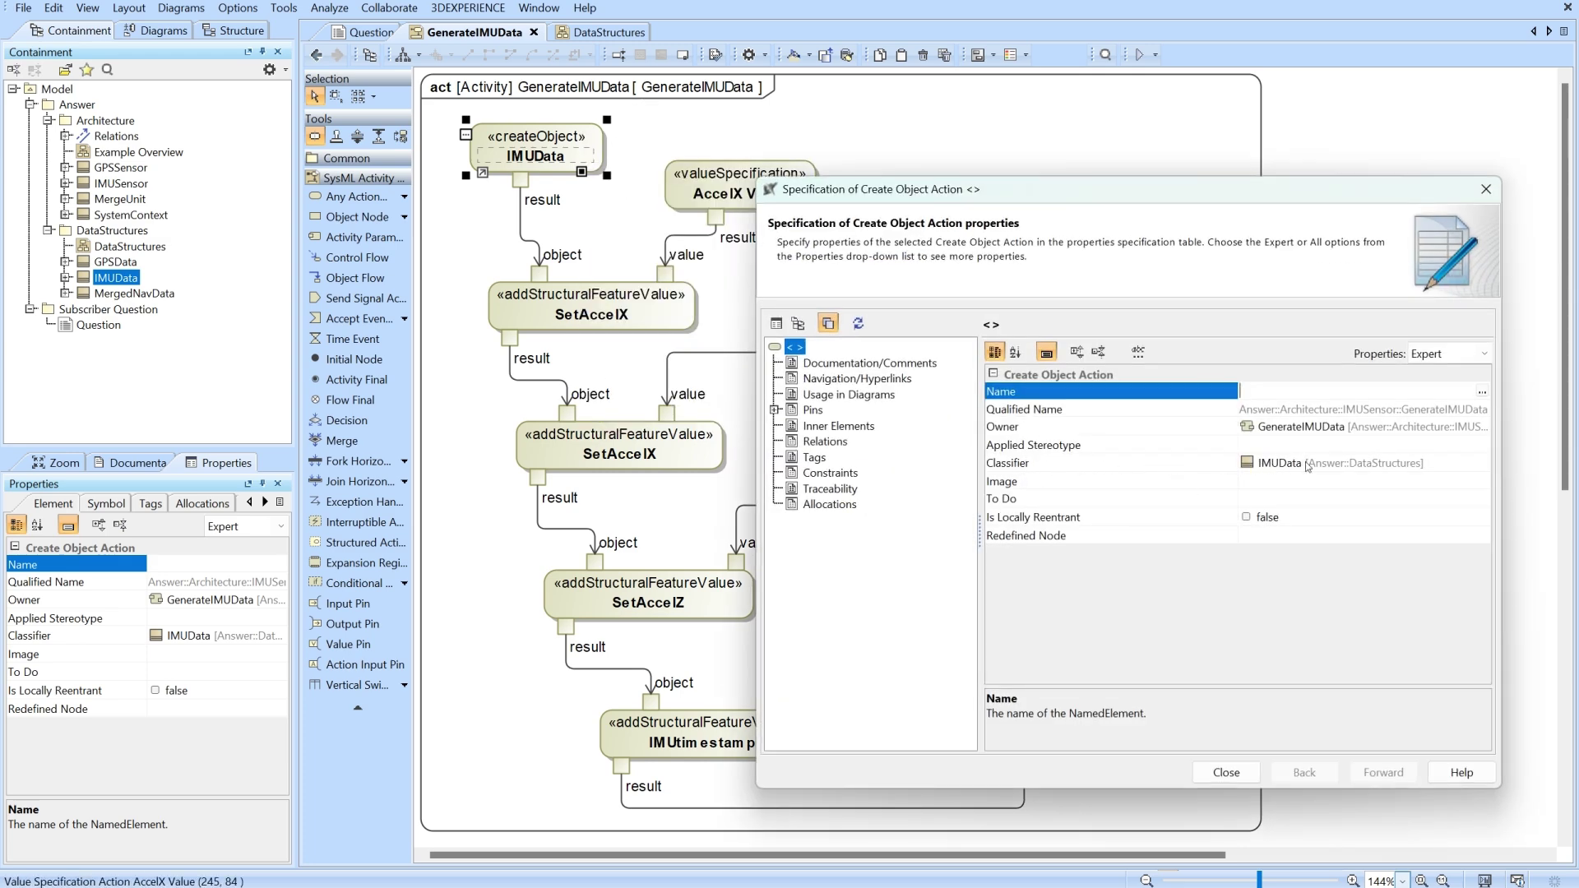
{"action": "left_click", "coordinate": [1226, 773]}
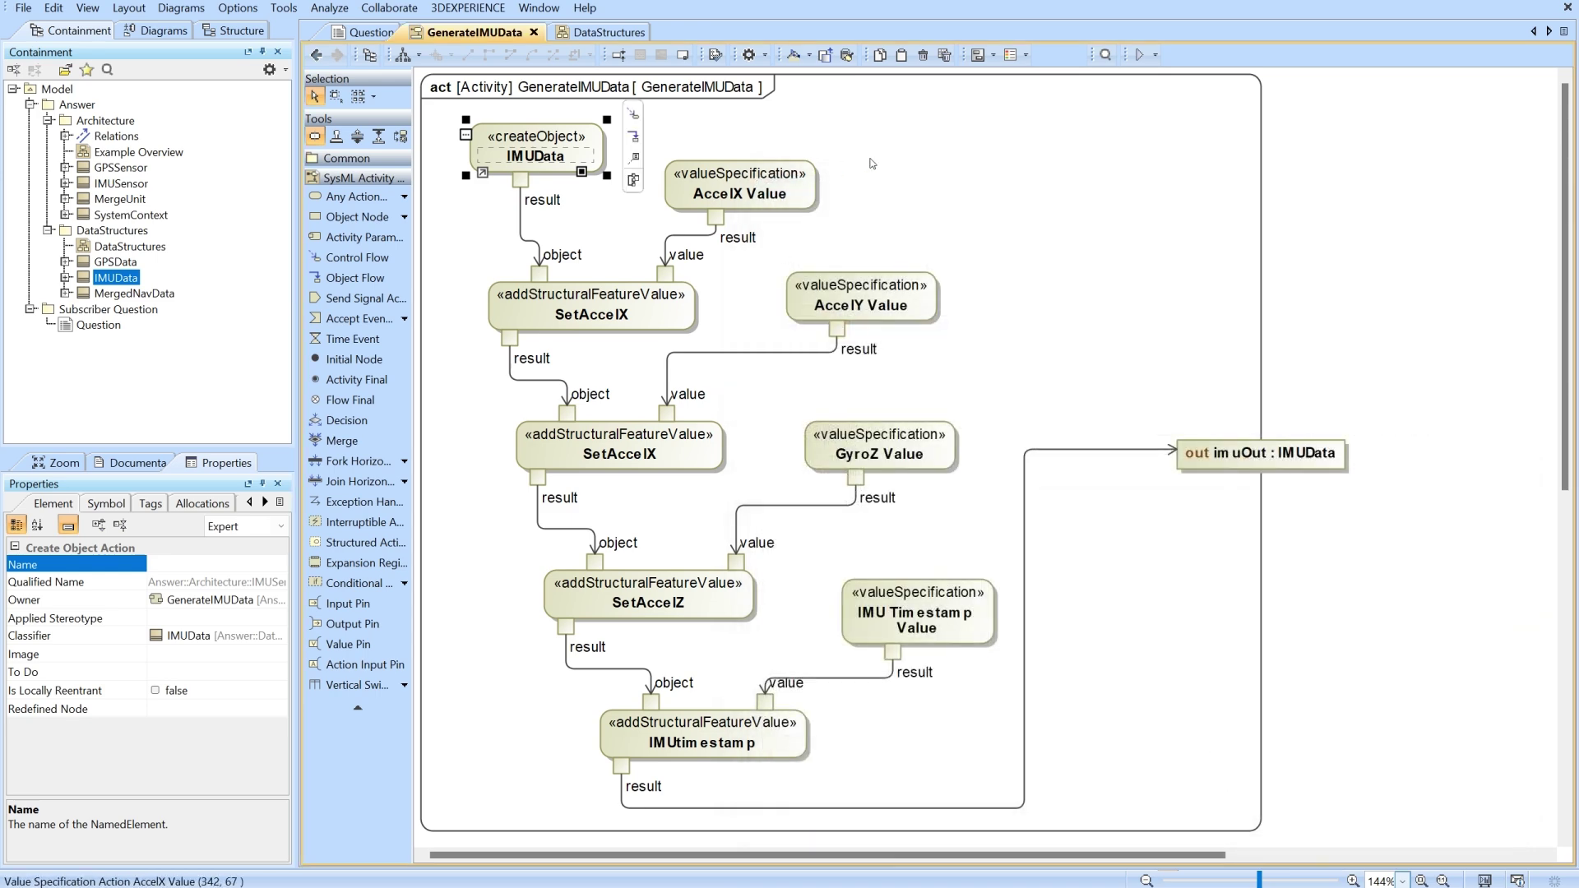
{"action": "left_click", "coordinate": [533, 182]}
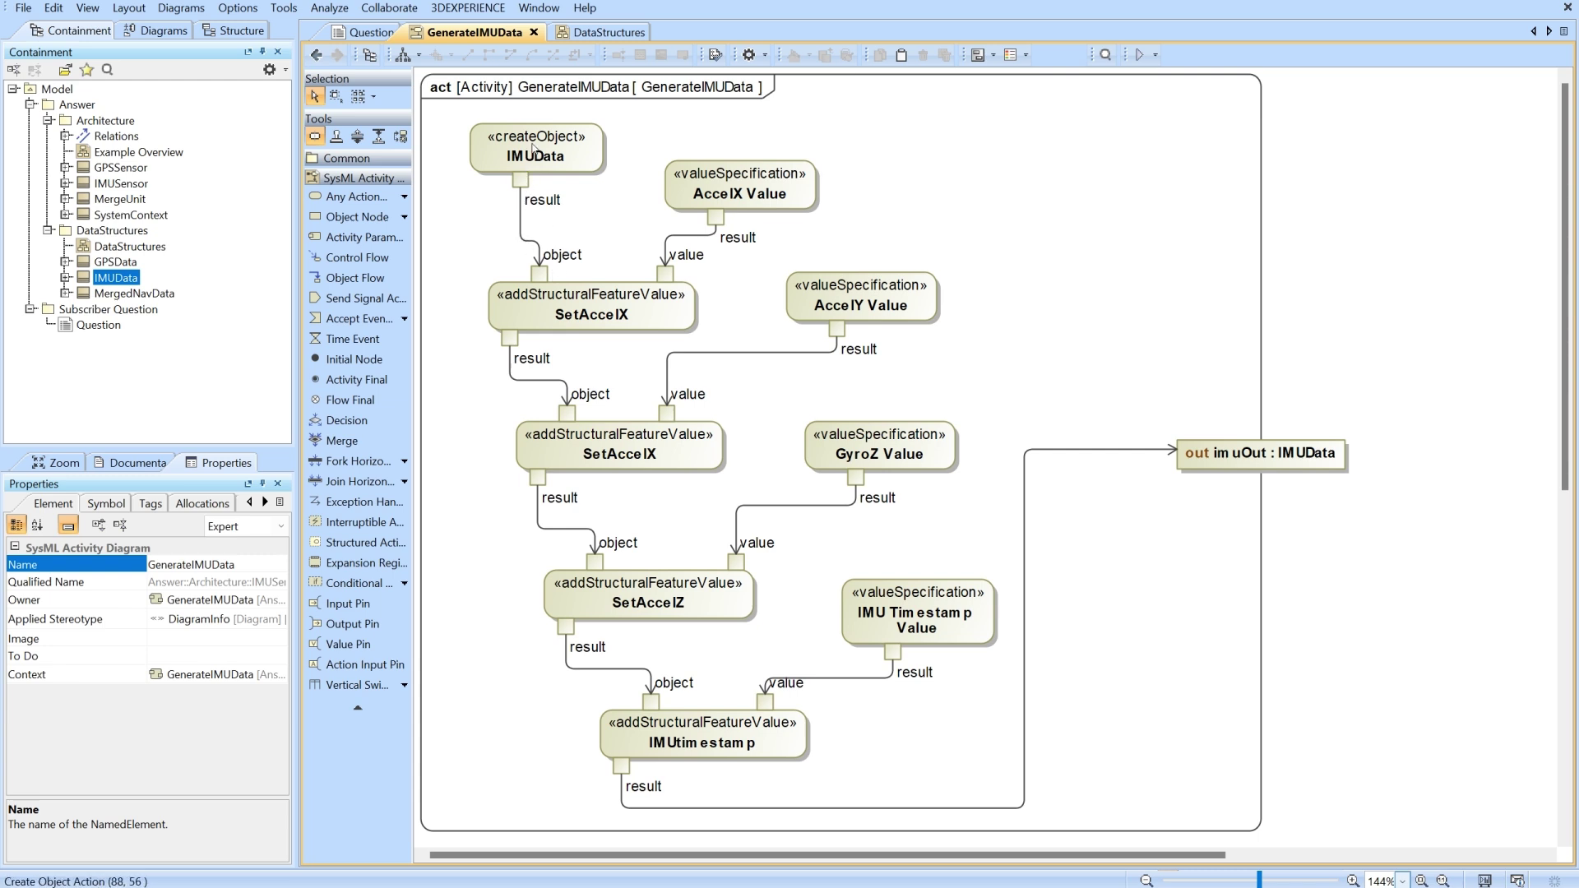
{"action": "left_click", "coordinate": [65, 278]}
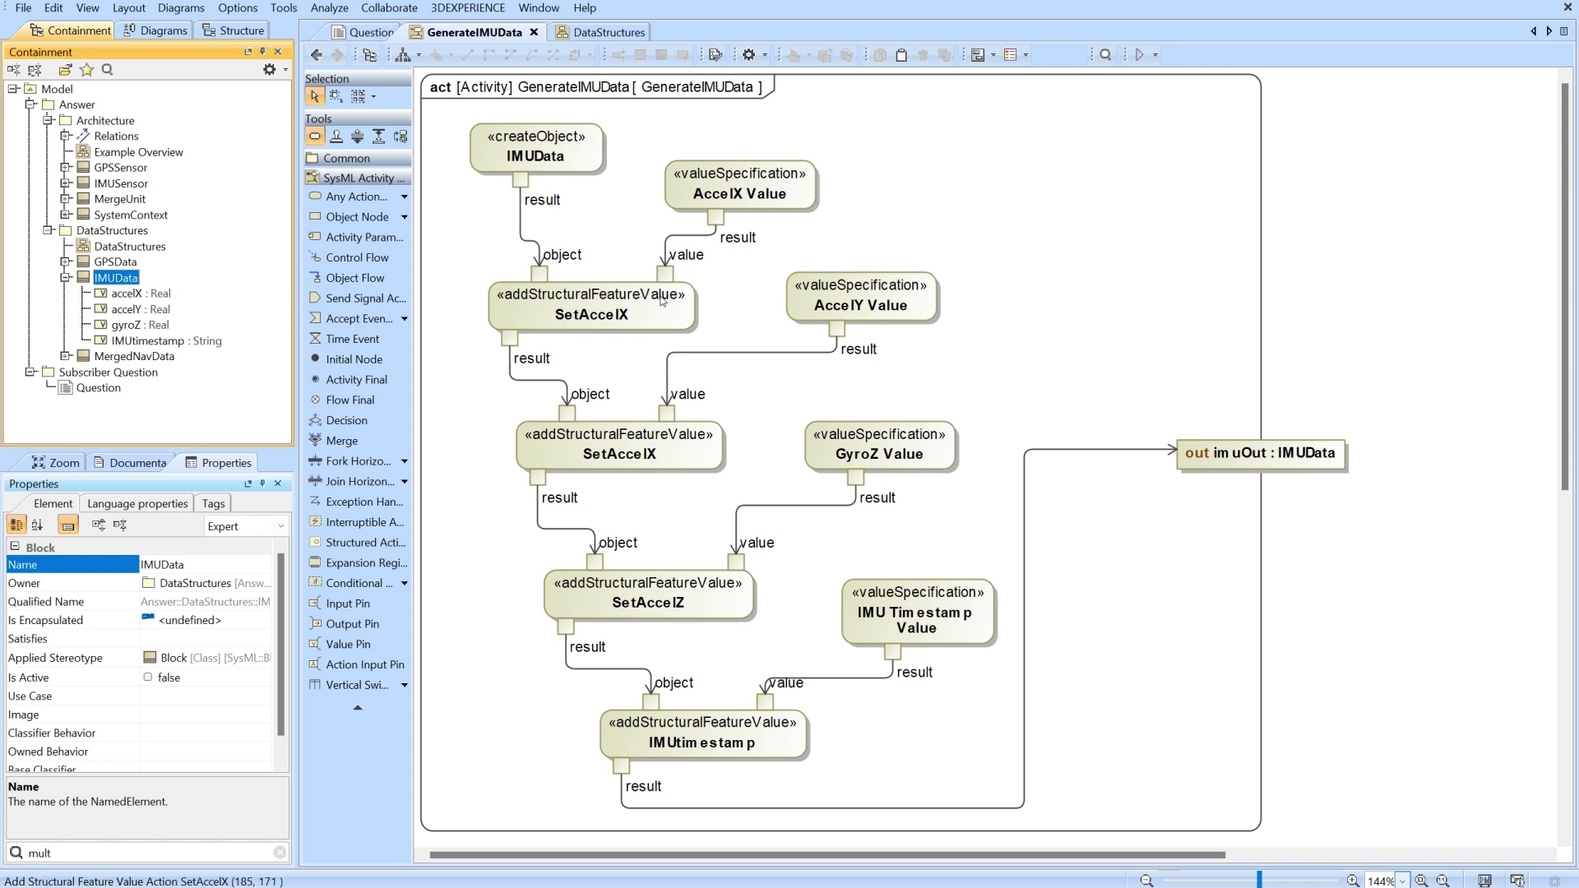
{"action": "left_click", "coordinate": [404, 197]}
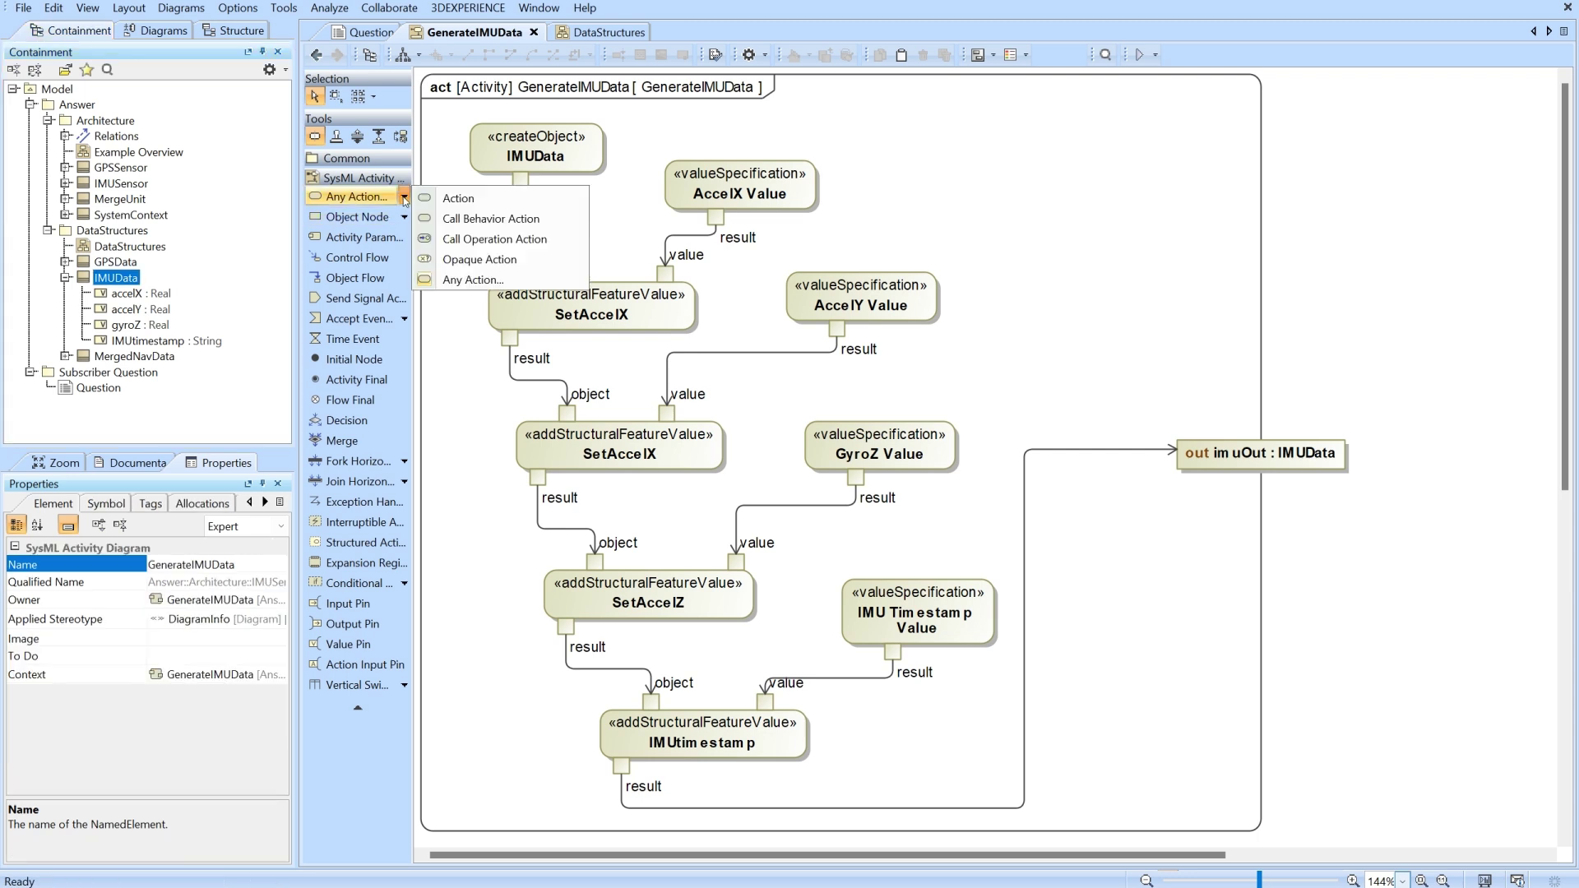
{"action": "left_click", "coordinate": [480, 280]}
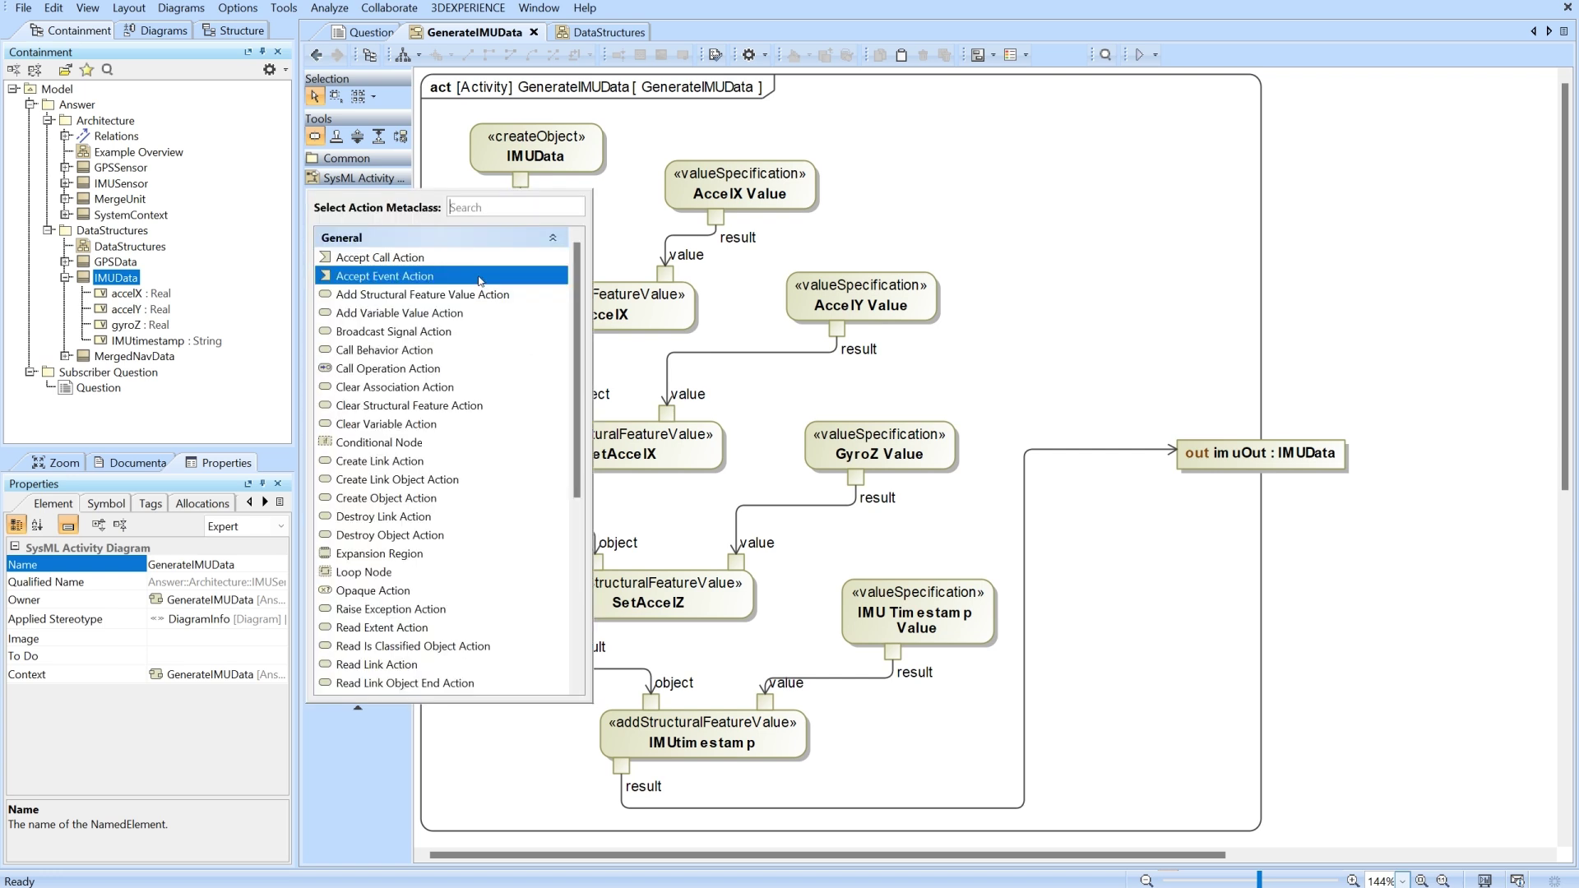
{"action": "type", "text": "add"}
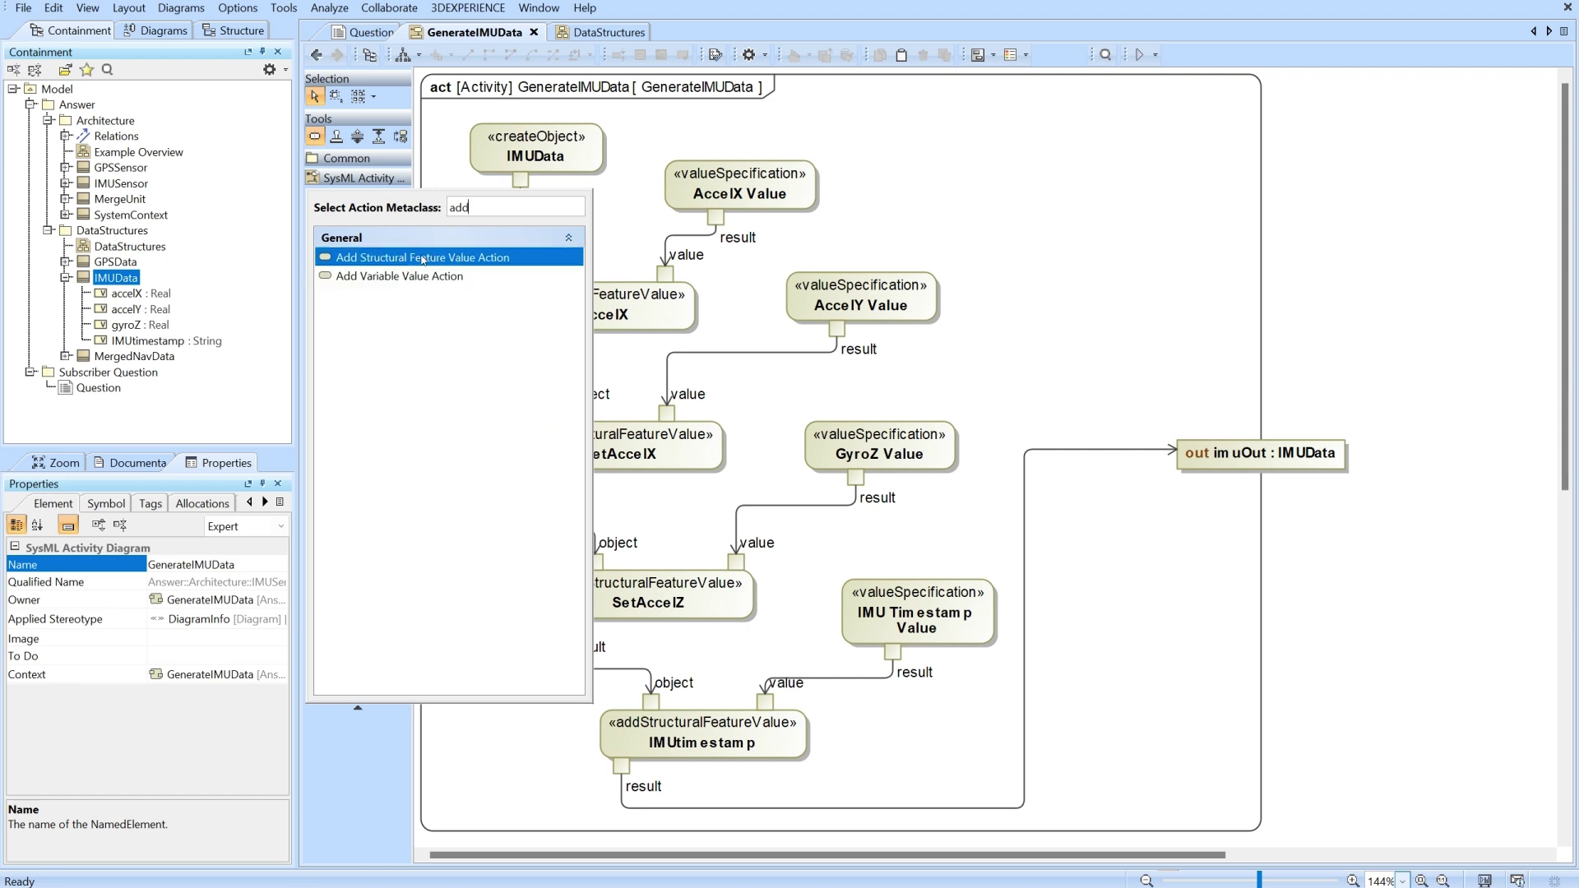
{"action": "left_click", "coordinate": [427, 259]}
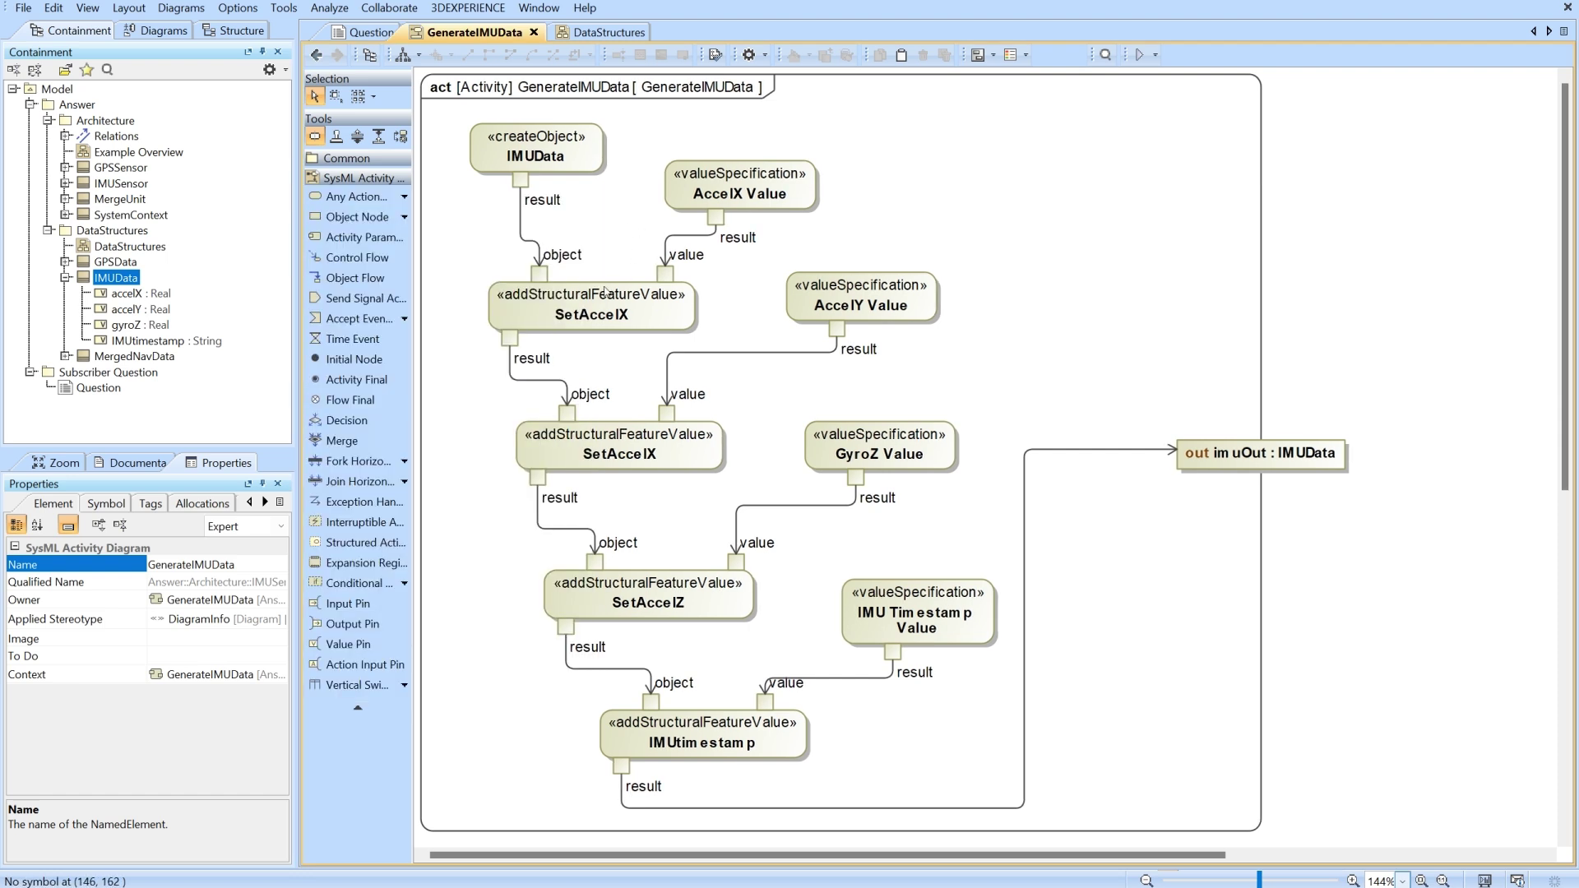
{"action": "left_click", "coordinate": [126, 295]}
{"action": "left_click", "coordinate": [128, 310]}
{"action": "left_click", "coordinate": [129, 326]}
{"action": "left_click", "coordinate": [132, 341]}
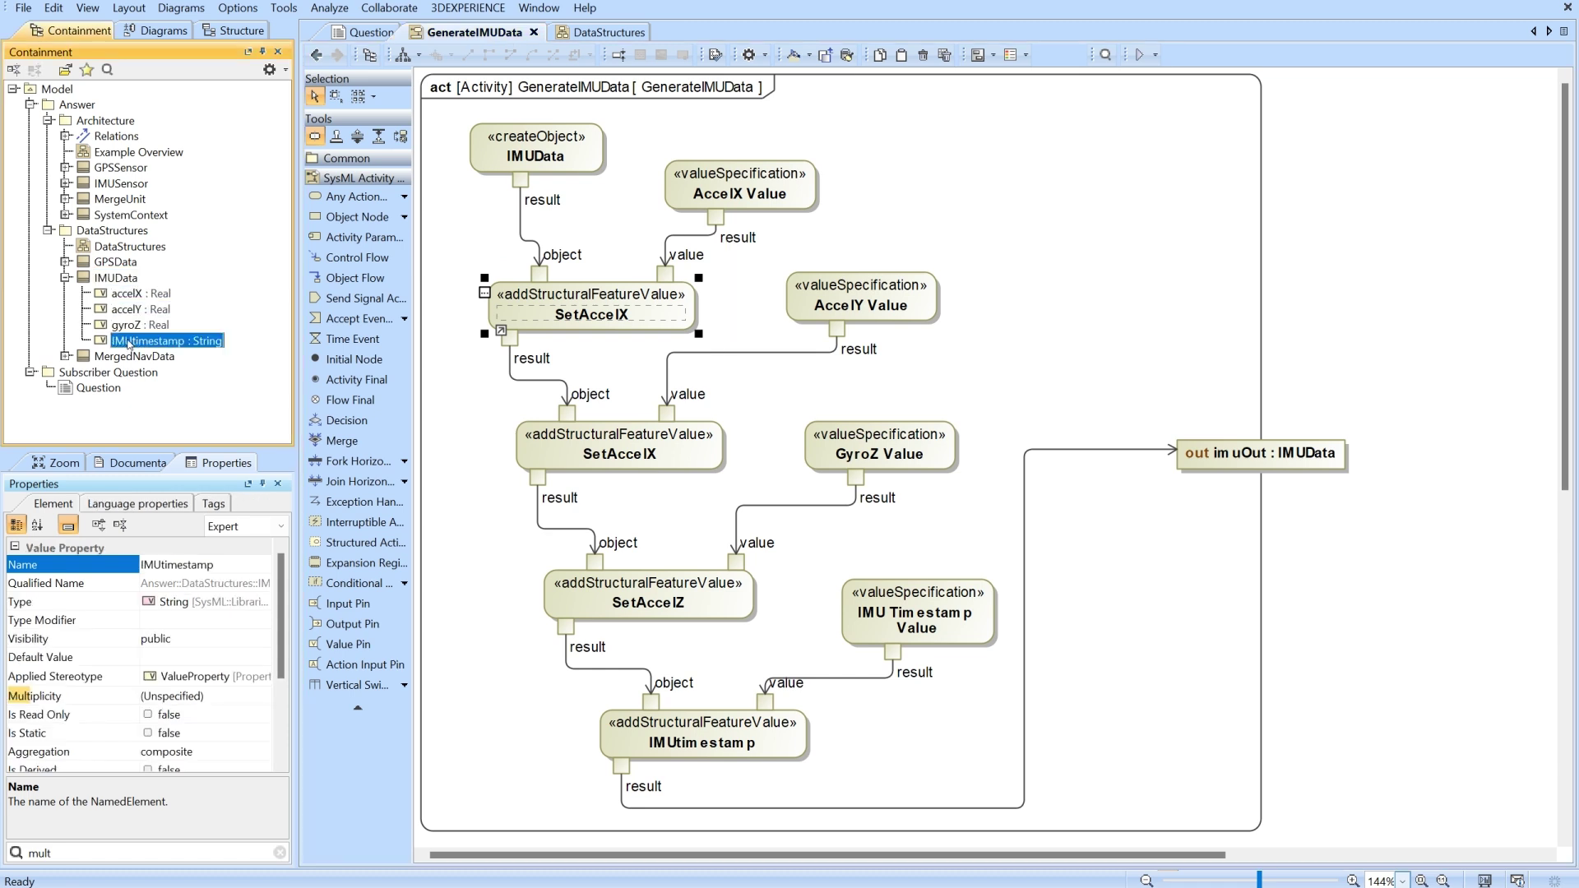
{"action": "right_click", "coordinate": [611, 305]}
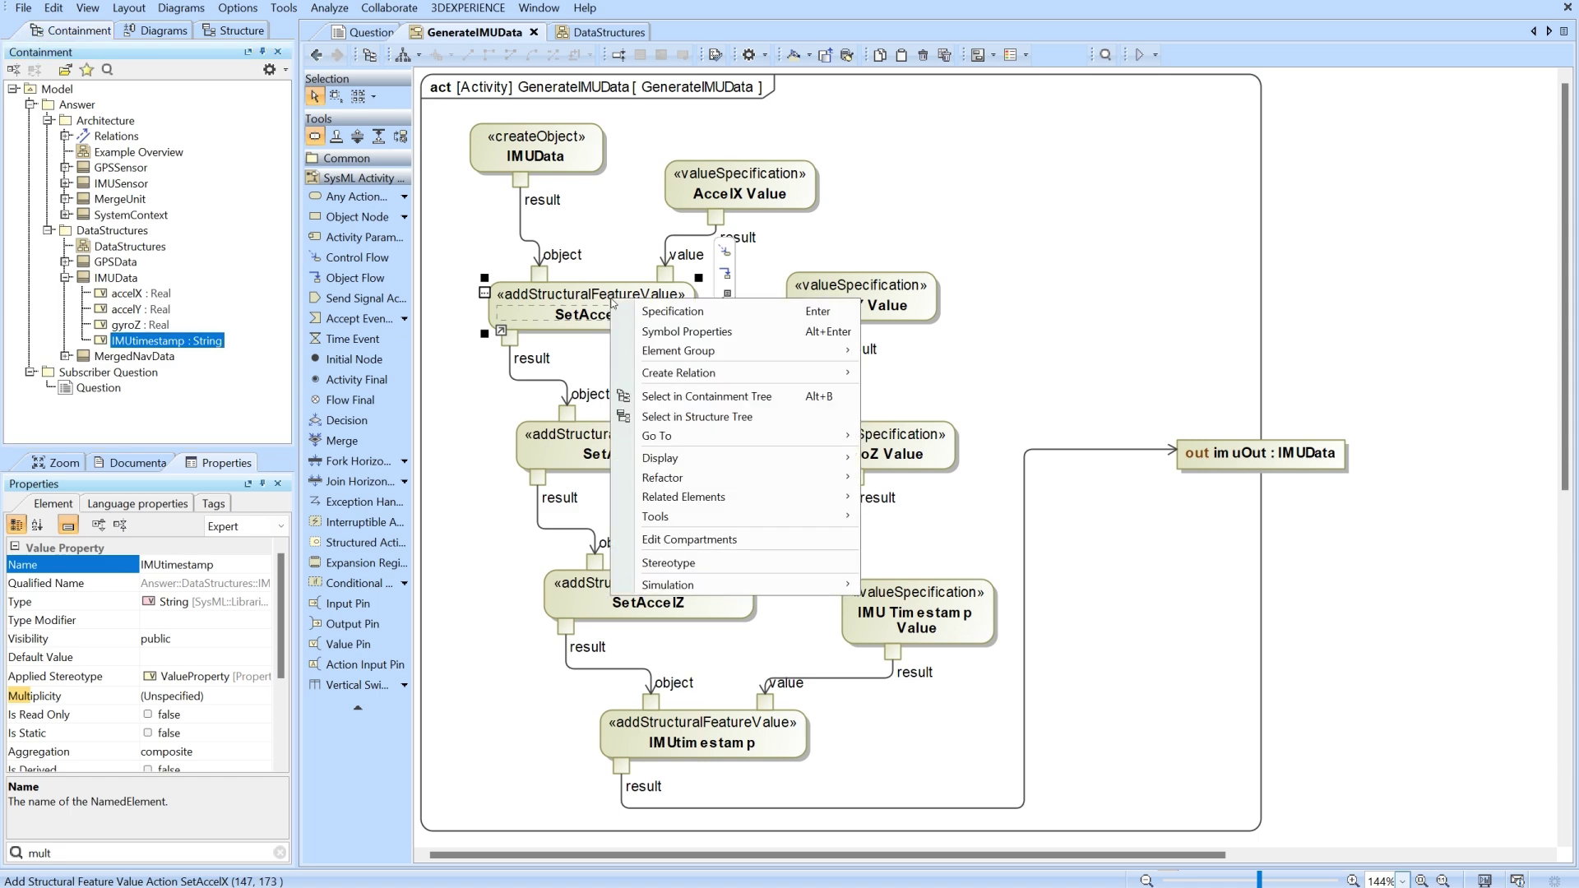
{"action": "left_click", "coordinate": [649, 307]}
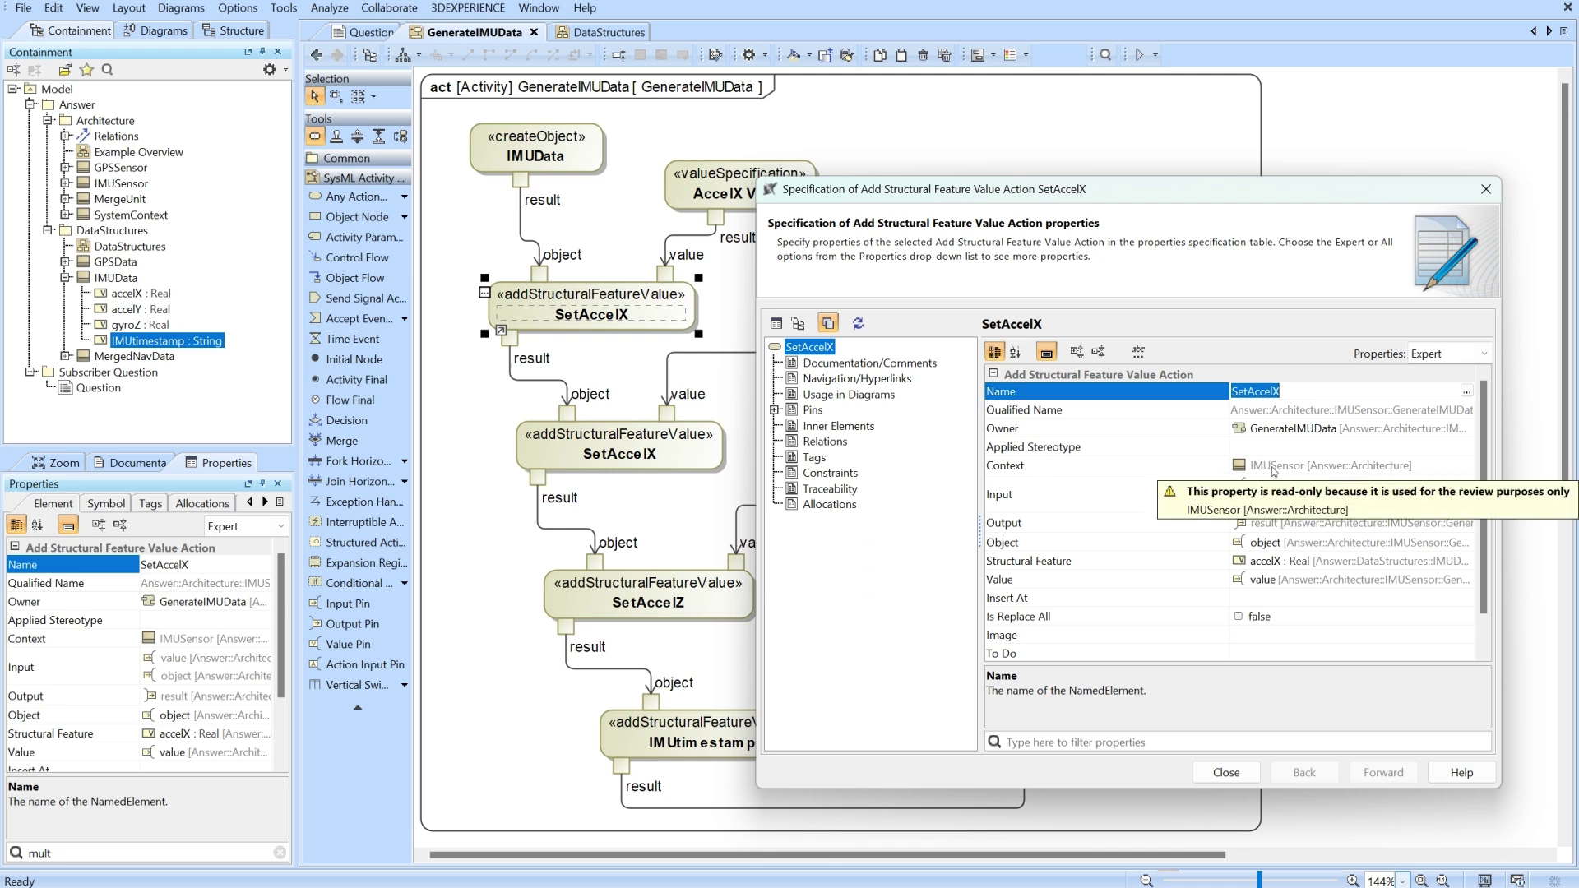
{"action": "mouse_move", "coordinate": [530, 255]}
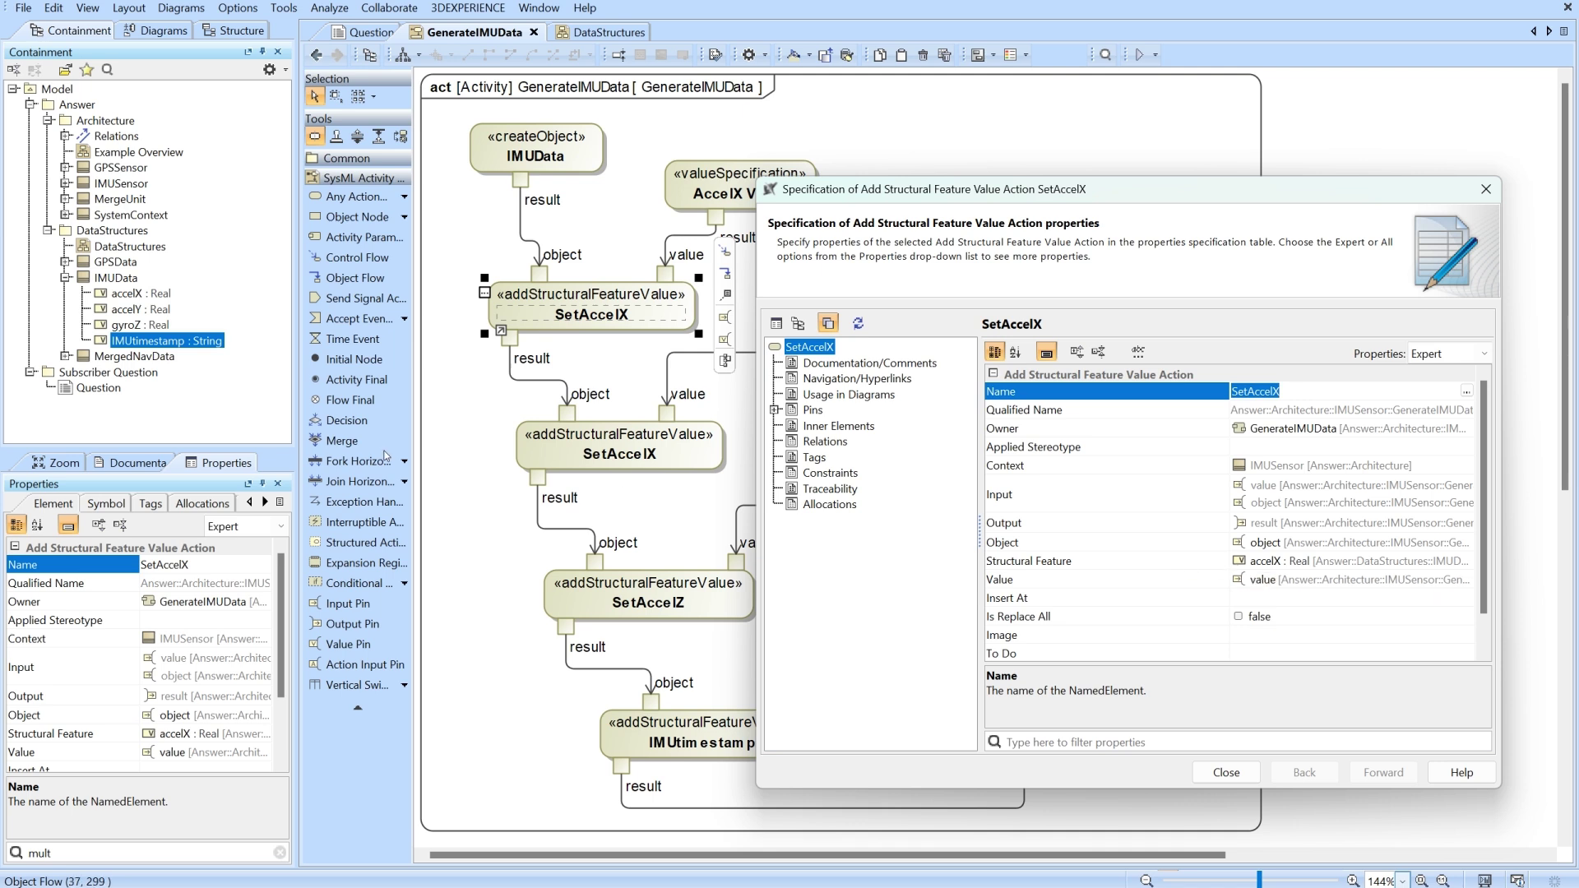
{"action": "left_click", "coordinate": [125, 296]}
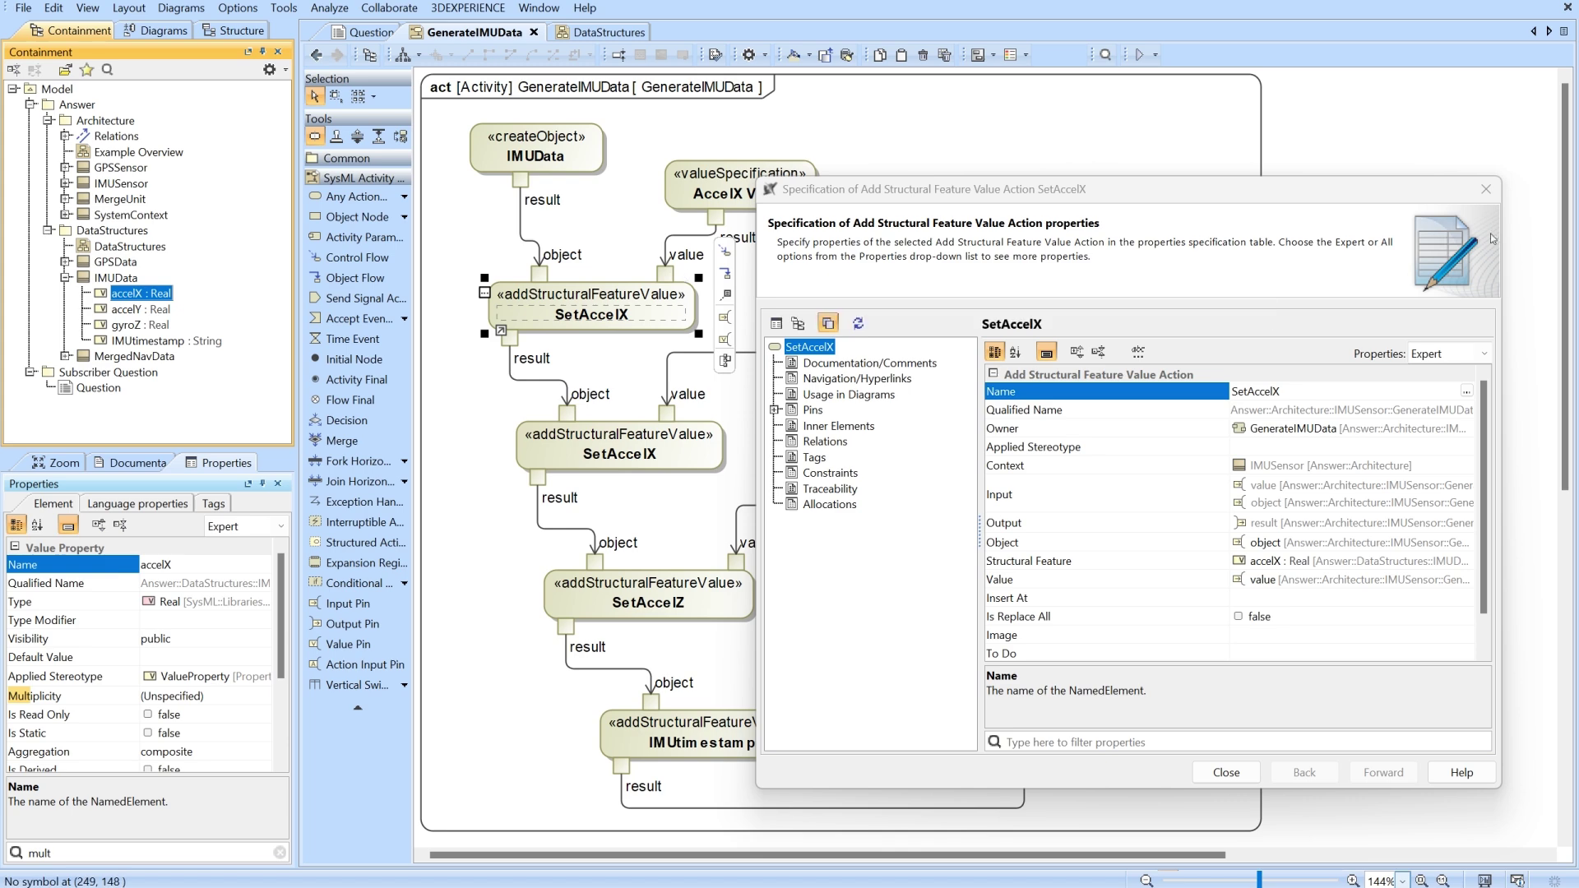
{"action": "left_click", "coordinate": [1486, 189]}
{"action": "left_click", "coordinate": [643, 254]}
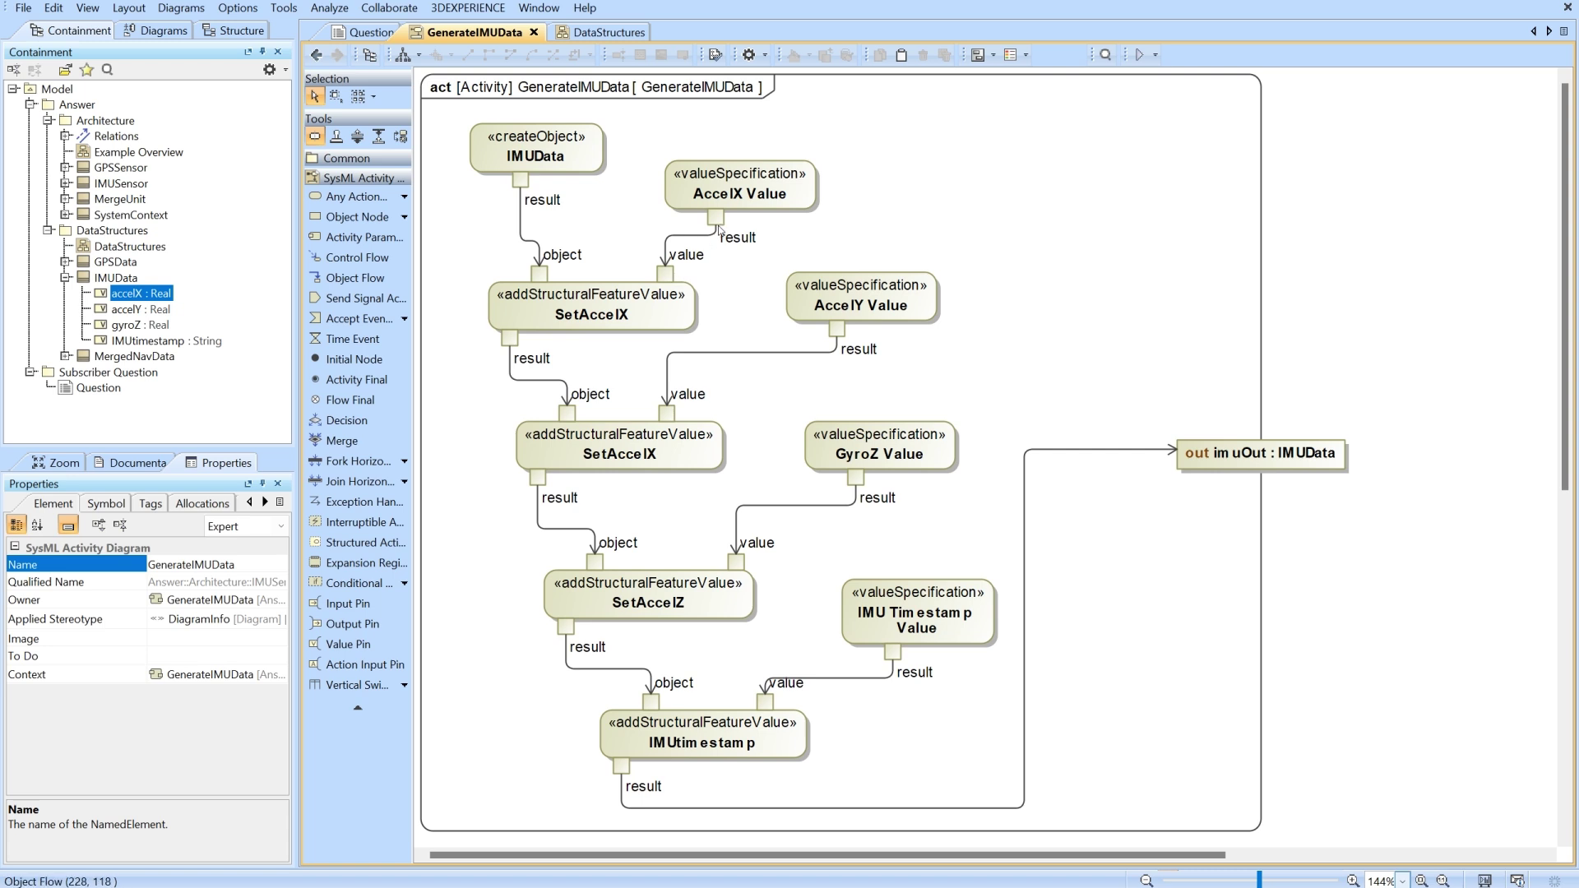
Step: Review the AccelX Value specification, searching action types for 'value' without adding any
{"action": "left_click", "coordinate": [747, 179]}
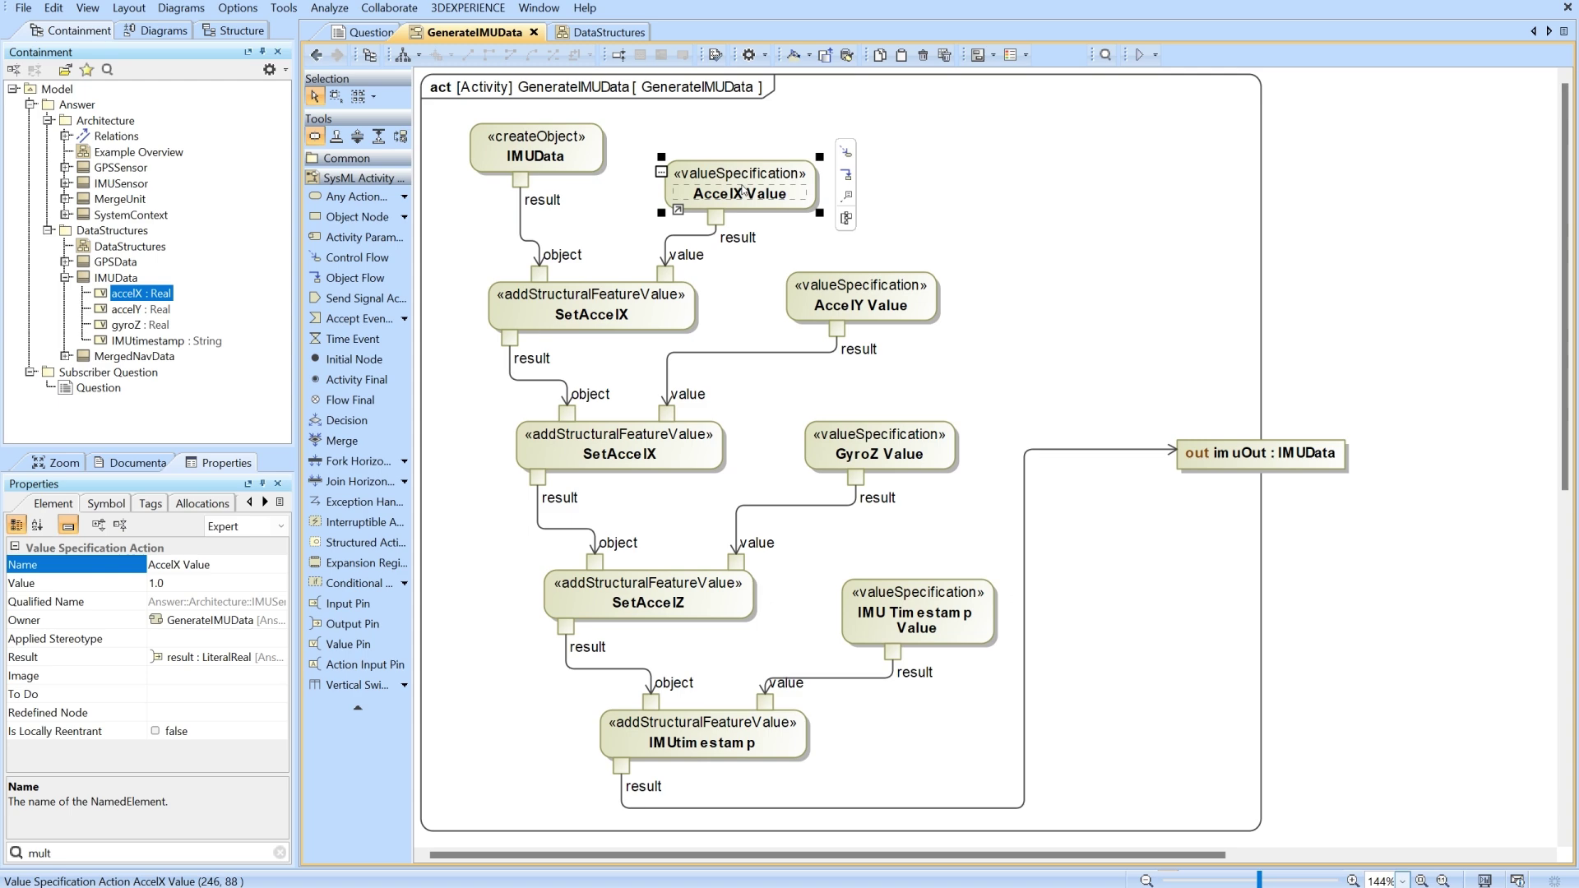
{"action": "right_click", "coordinate": [745, 175]}
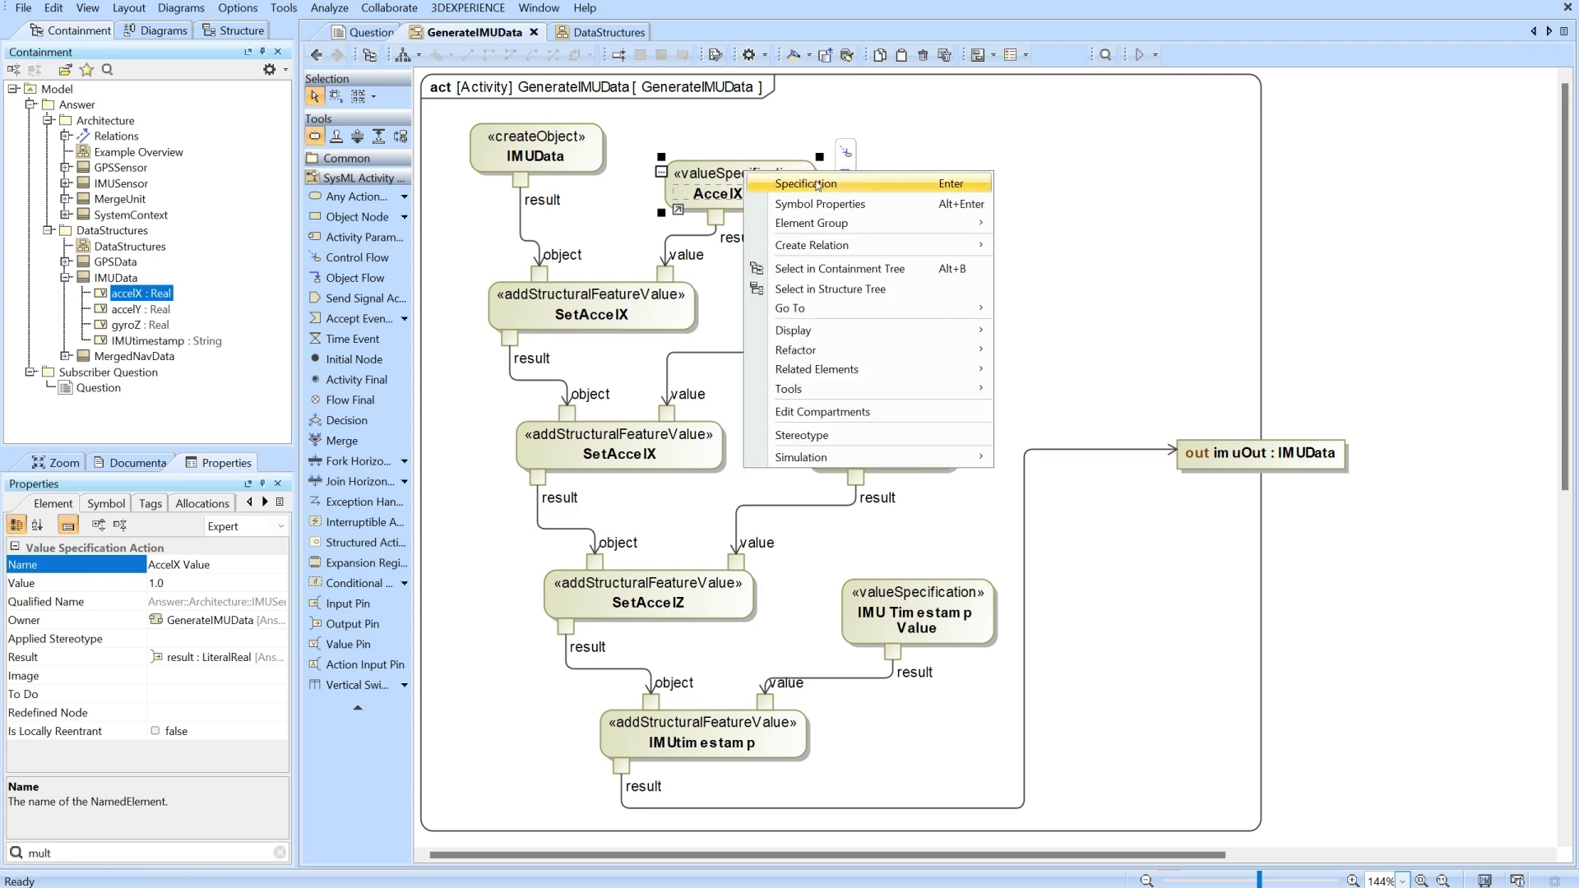
{"action": "left_click", "coordinate": [896, 184]}
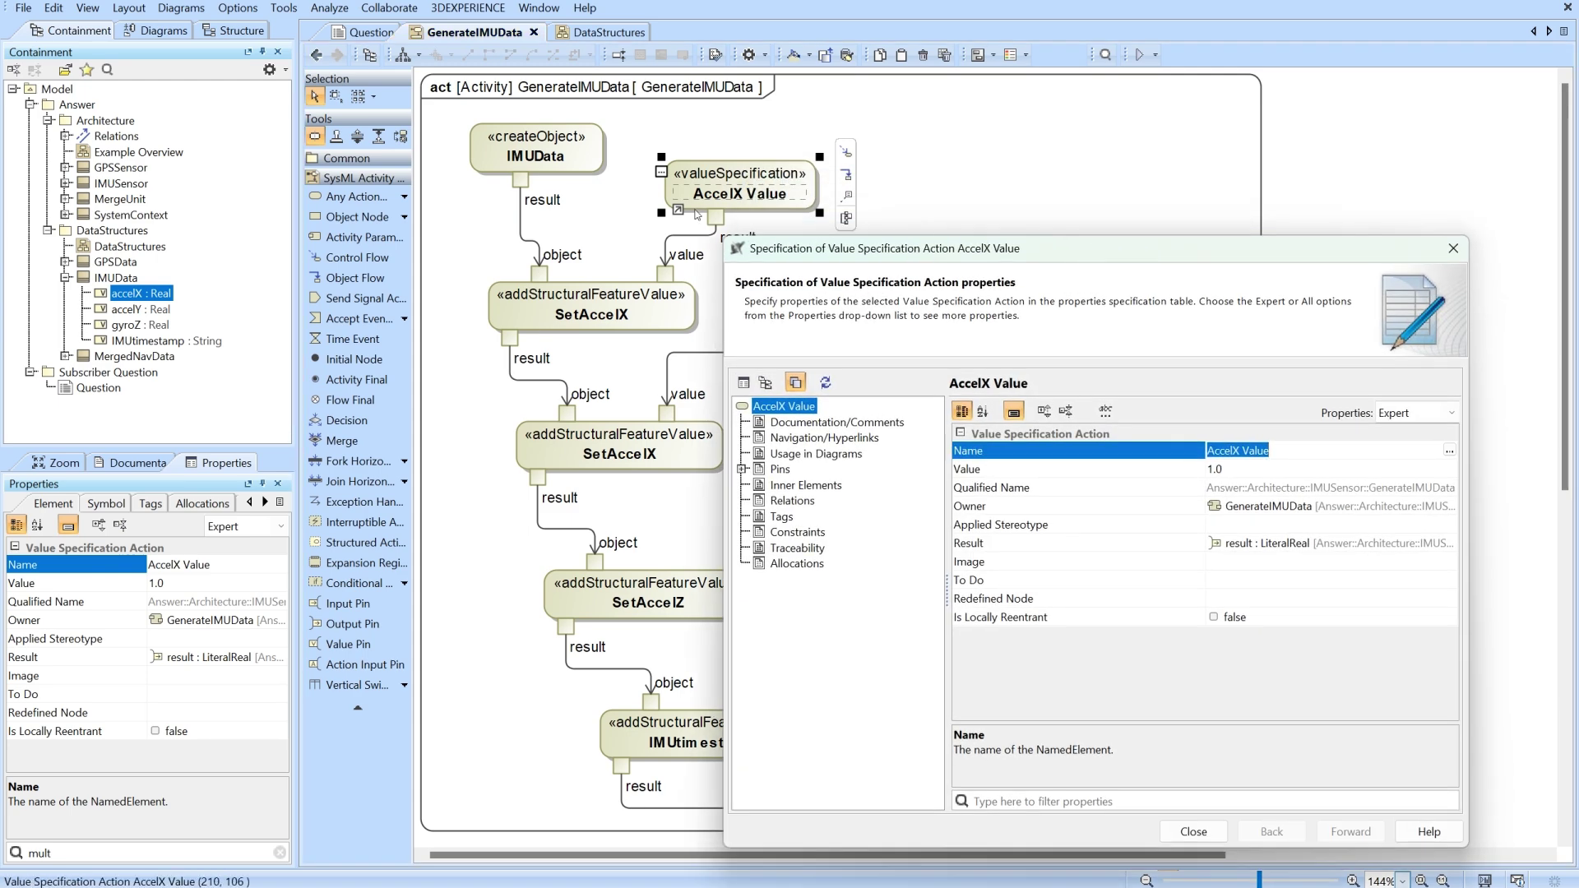
{"action": "left_click", "coordinate": [404, 196]}
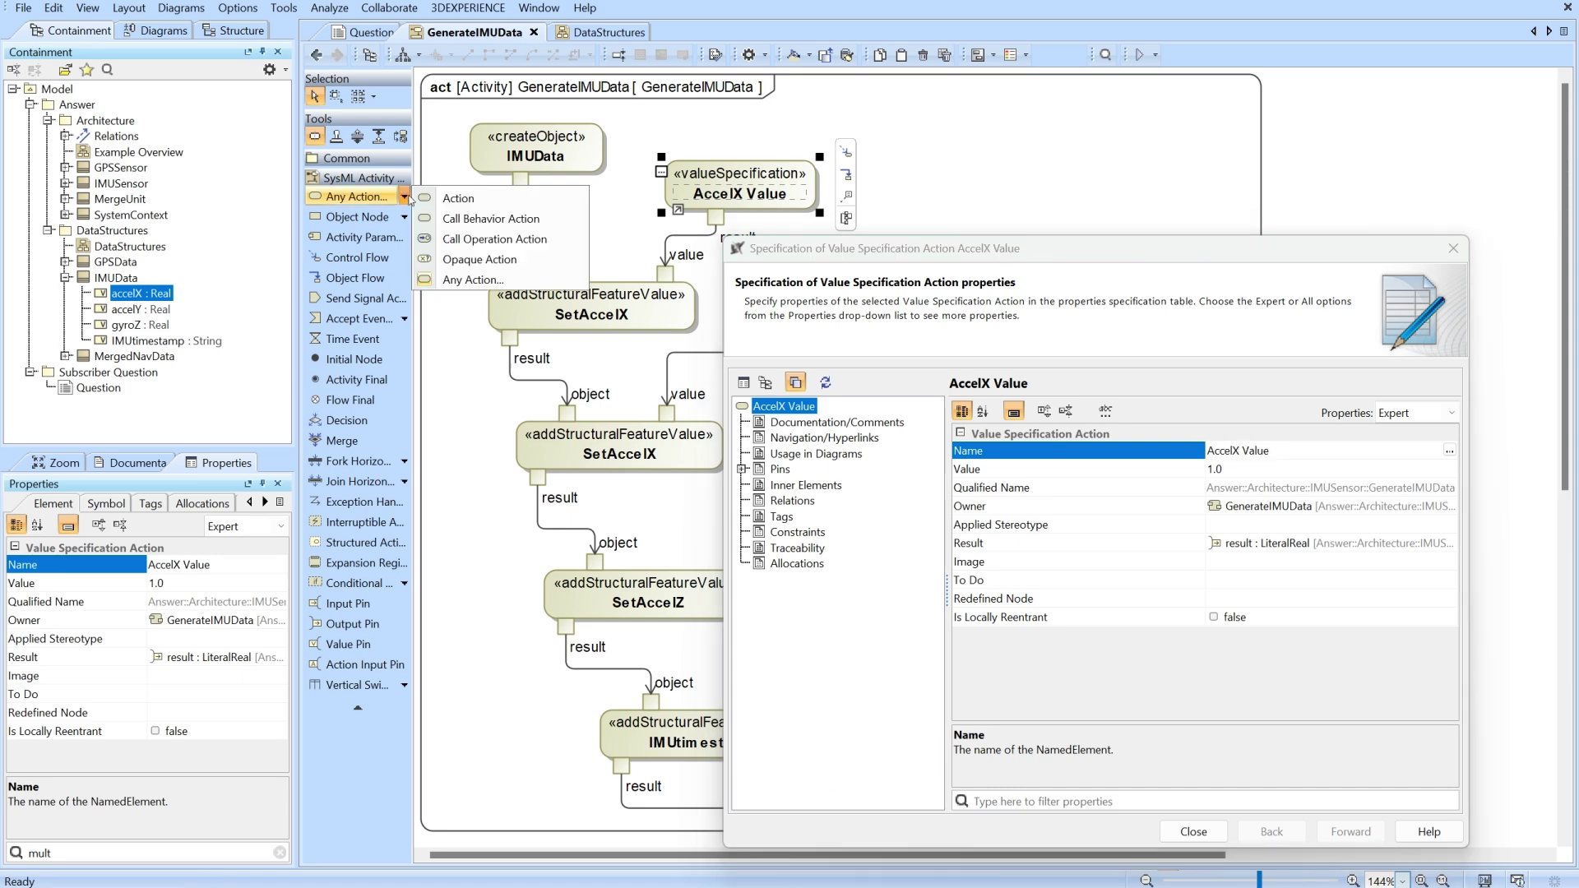
{"action": "left_click", "coordinate": [465, 278]}
{"action": "type", "text": "value"}
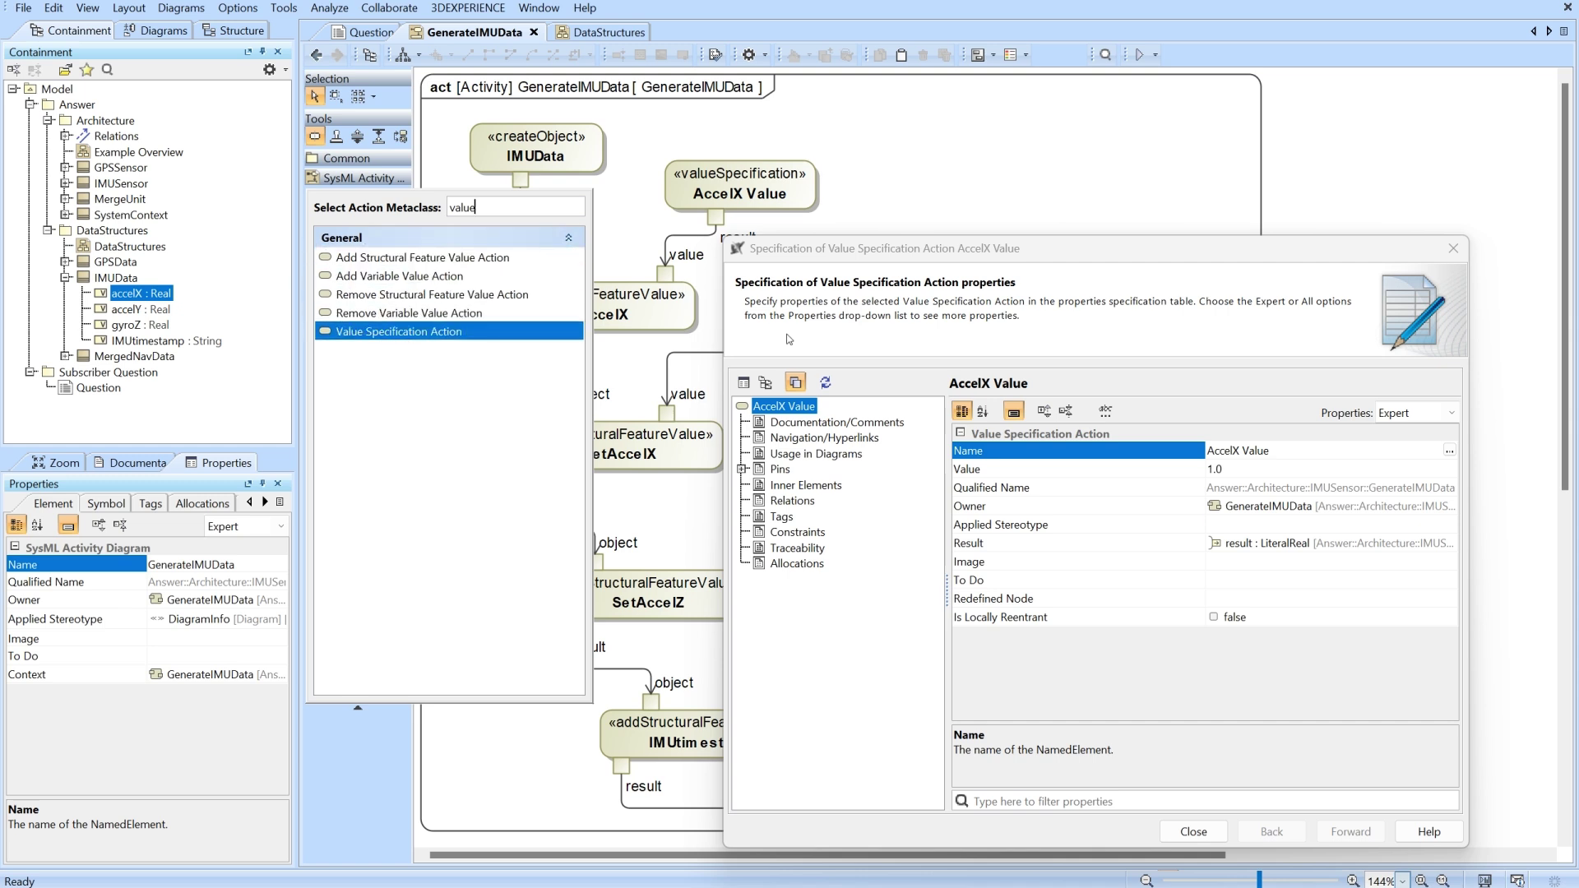
{"action": "key", "text": "Escape"}
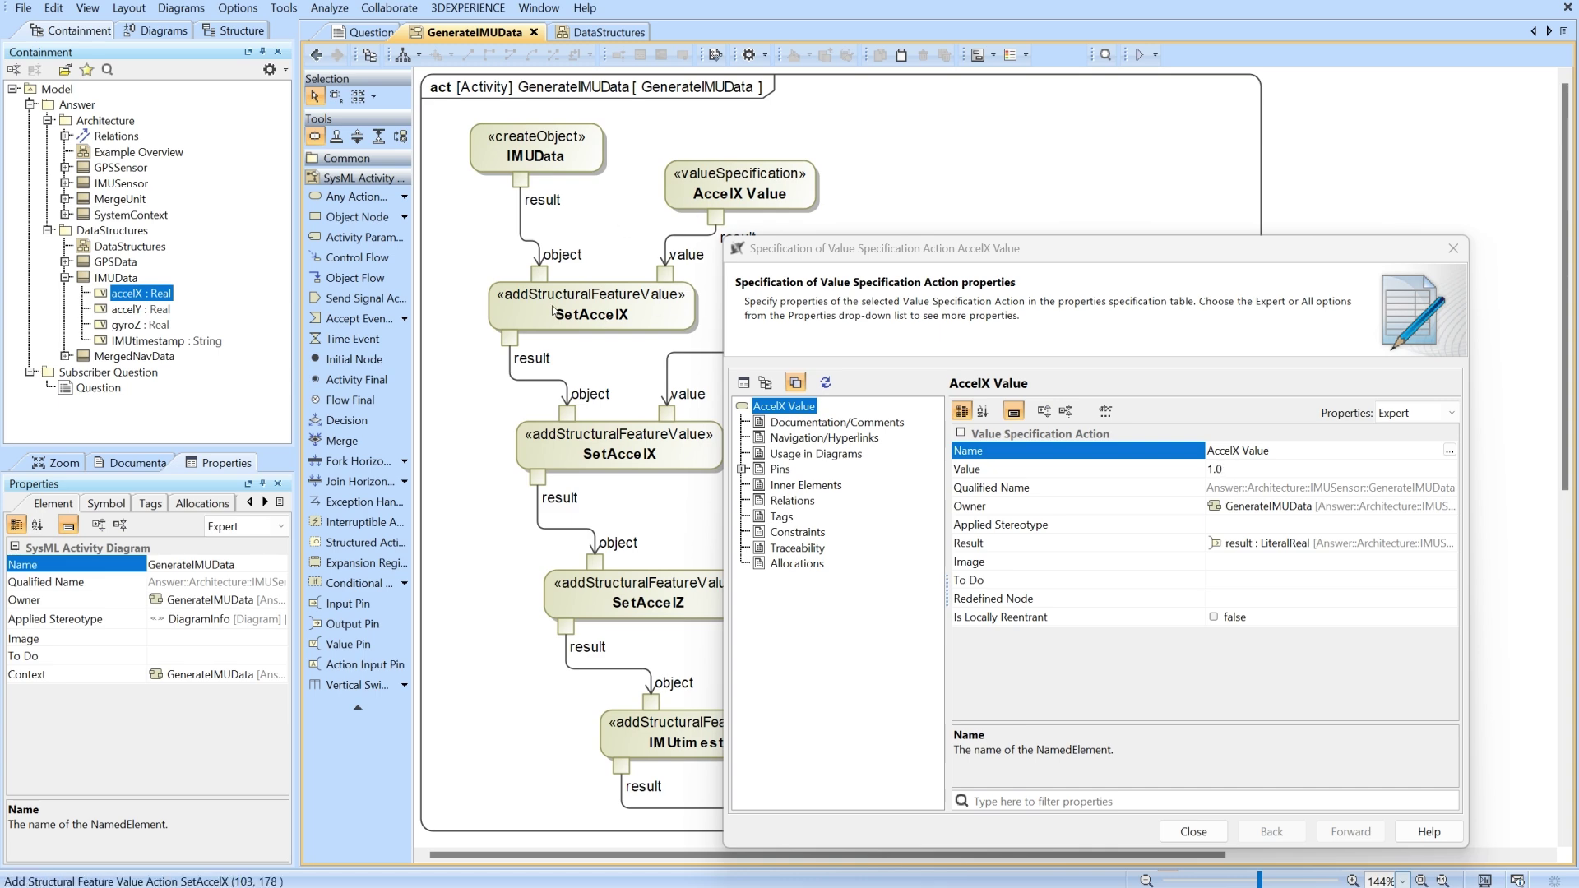
{"action": "left_click", "coordinate": [1453, 249]}
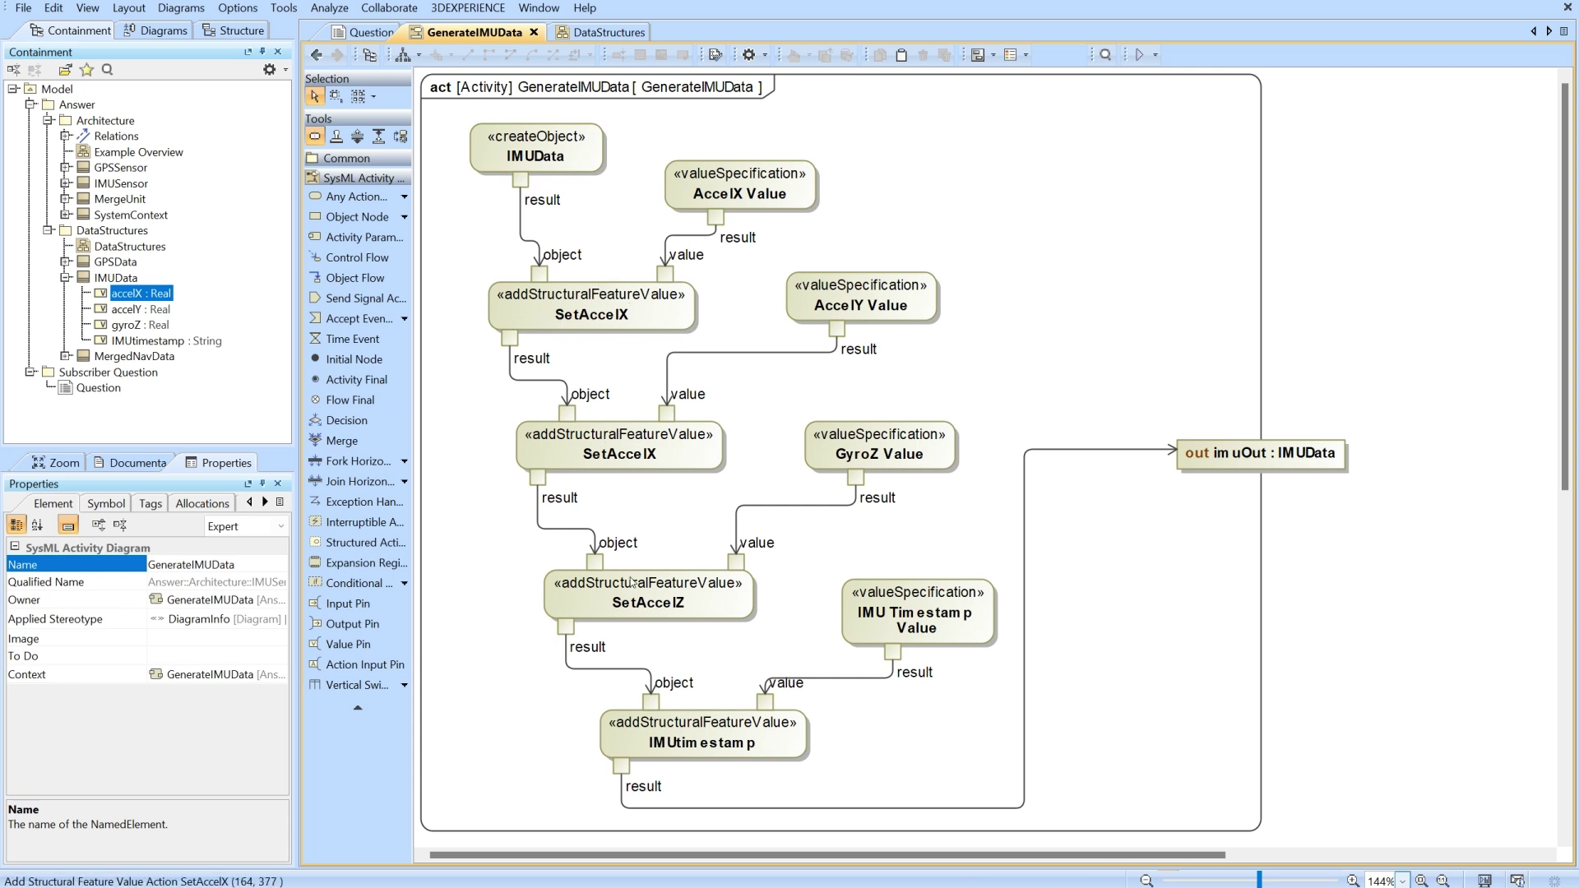
Step: Look at the gyroZ and IMUtimestamp properties, then refocus the activity diagram
{"action": "left_click", "coordinate": [116, 325]}
{"action": "left_click", "coordinate": [136, 341]}
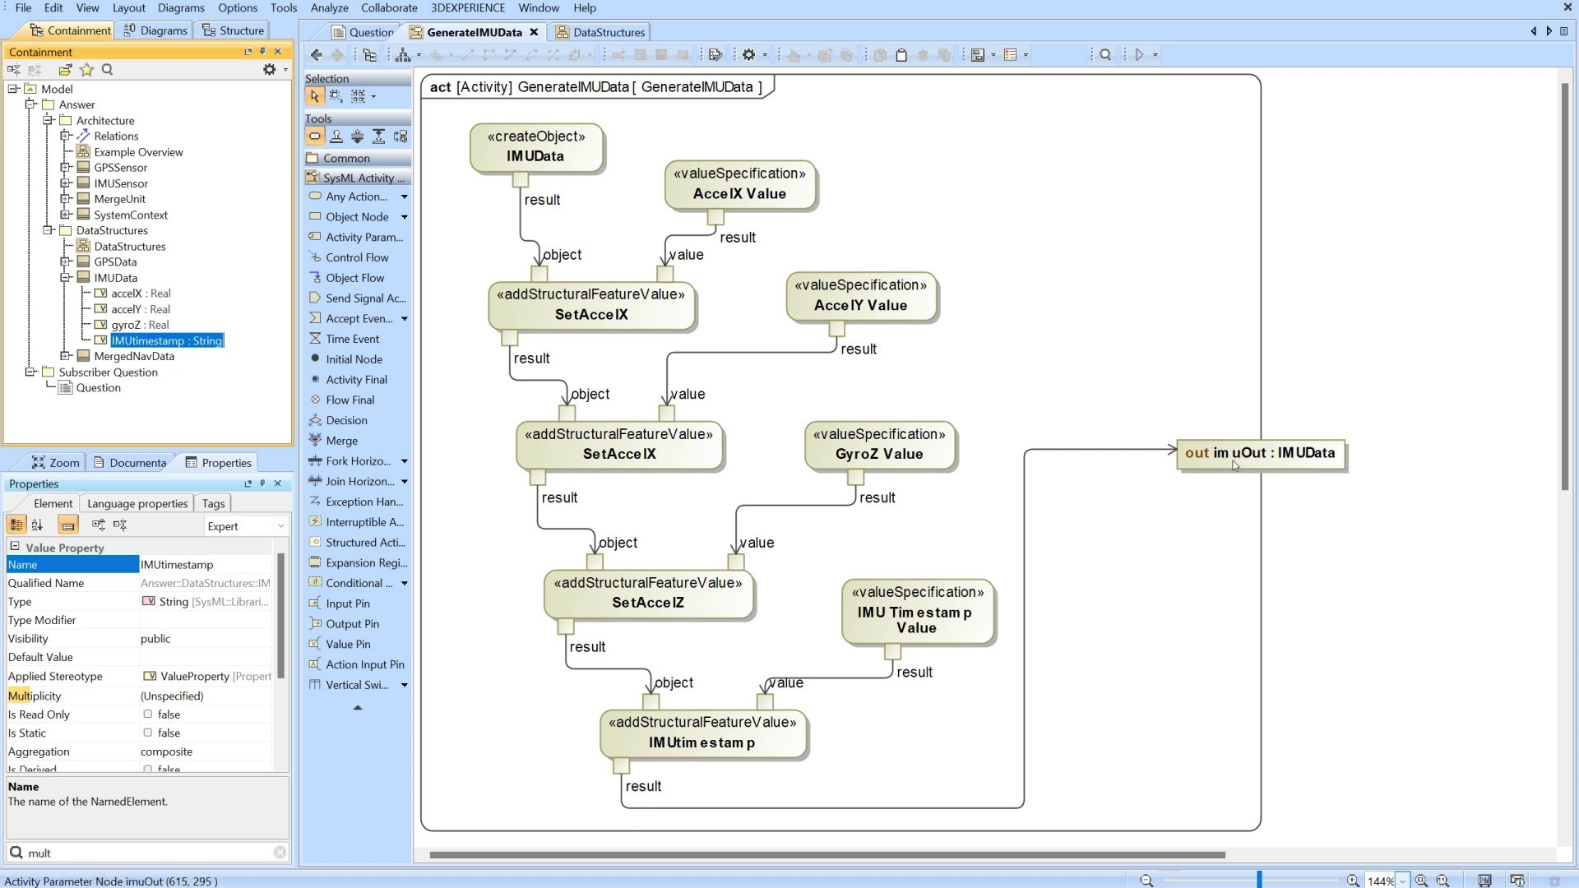
{"action": "left_click", "coordinate": [1185, 263]}
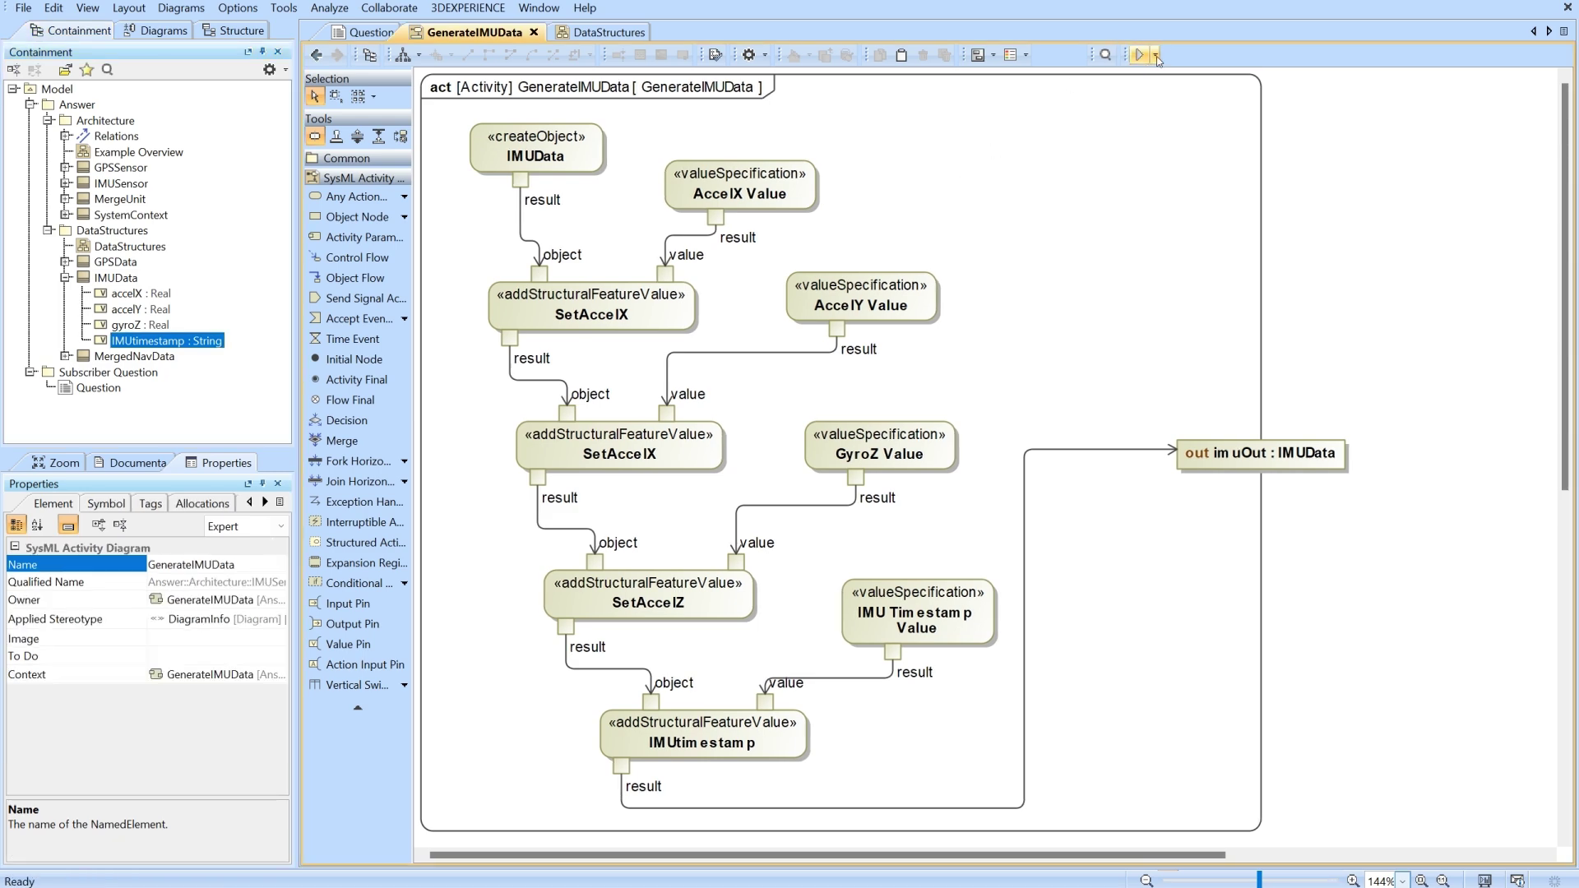
Step: Set up a GenerateIMUData simulation with the panel docked right, widened, and animation slowed
{"action": "left_click", "coordinate": [1138, 55]}
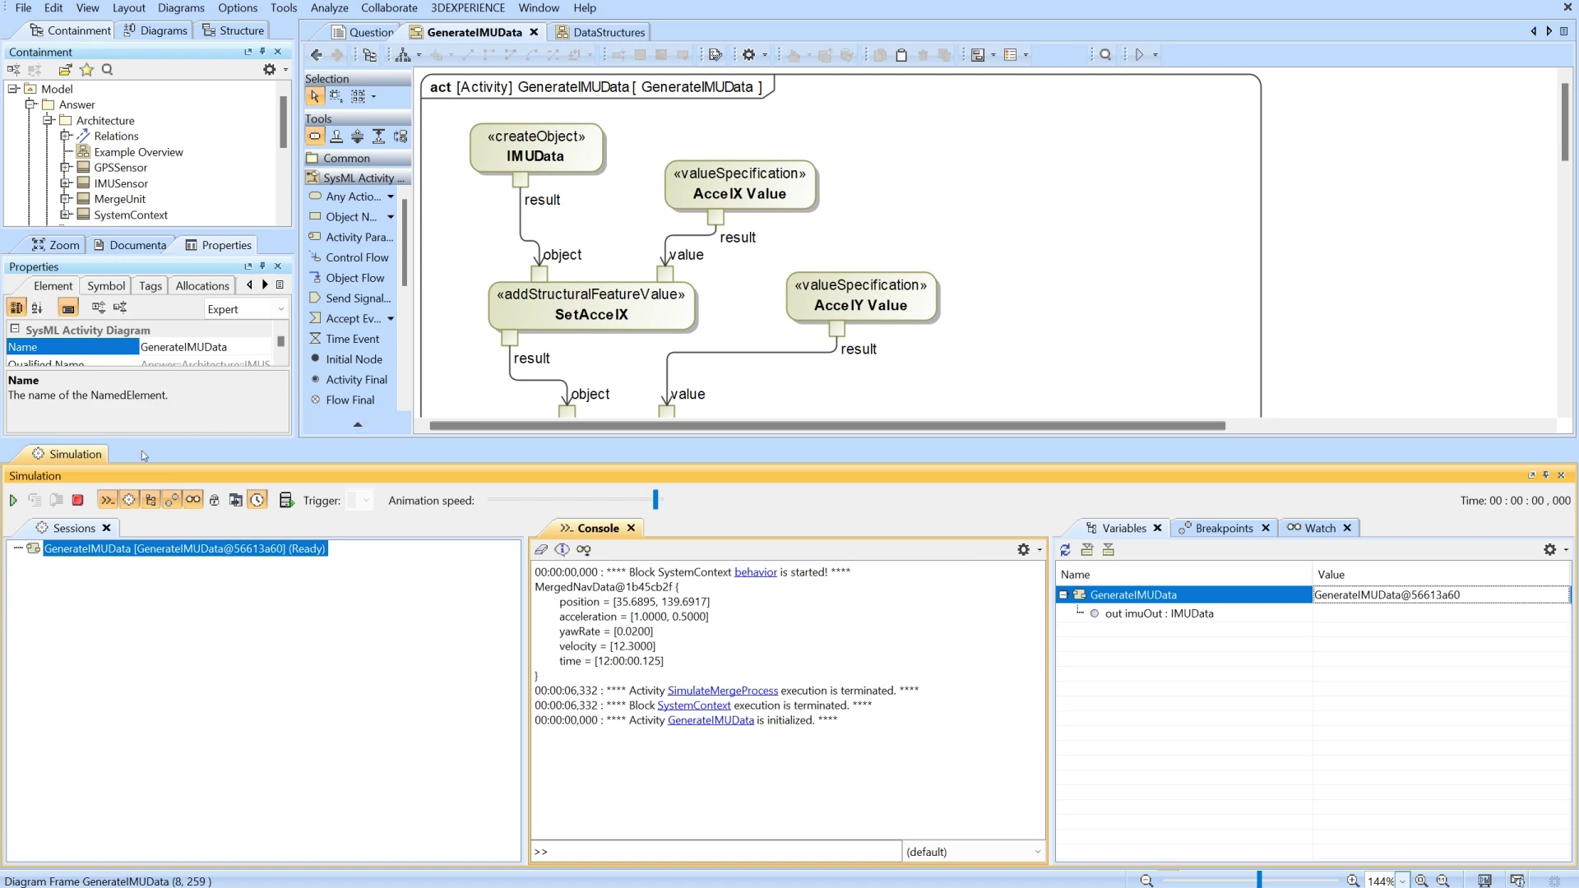
{"action": "left_click_drag", "start_coordinate": [1518, 298], "coordinate": [1529, 206]}
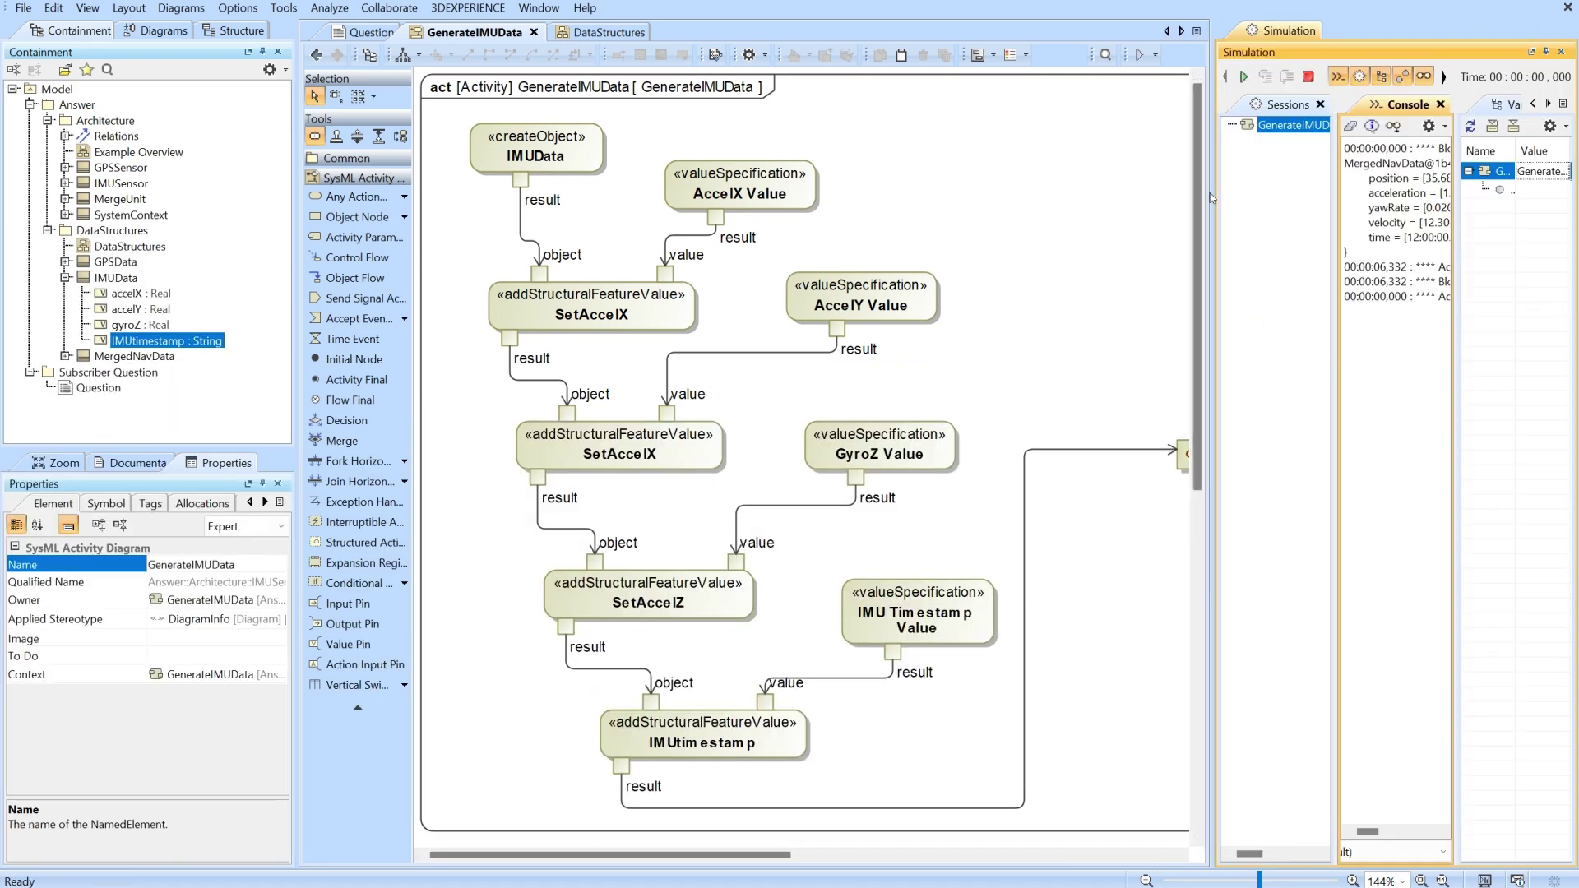
{"action": "left_click_drag", "start_coordinate": [1205, 192], "coordinate": [1075, 223]}
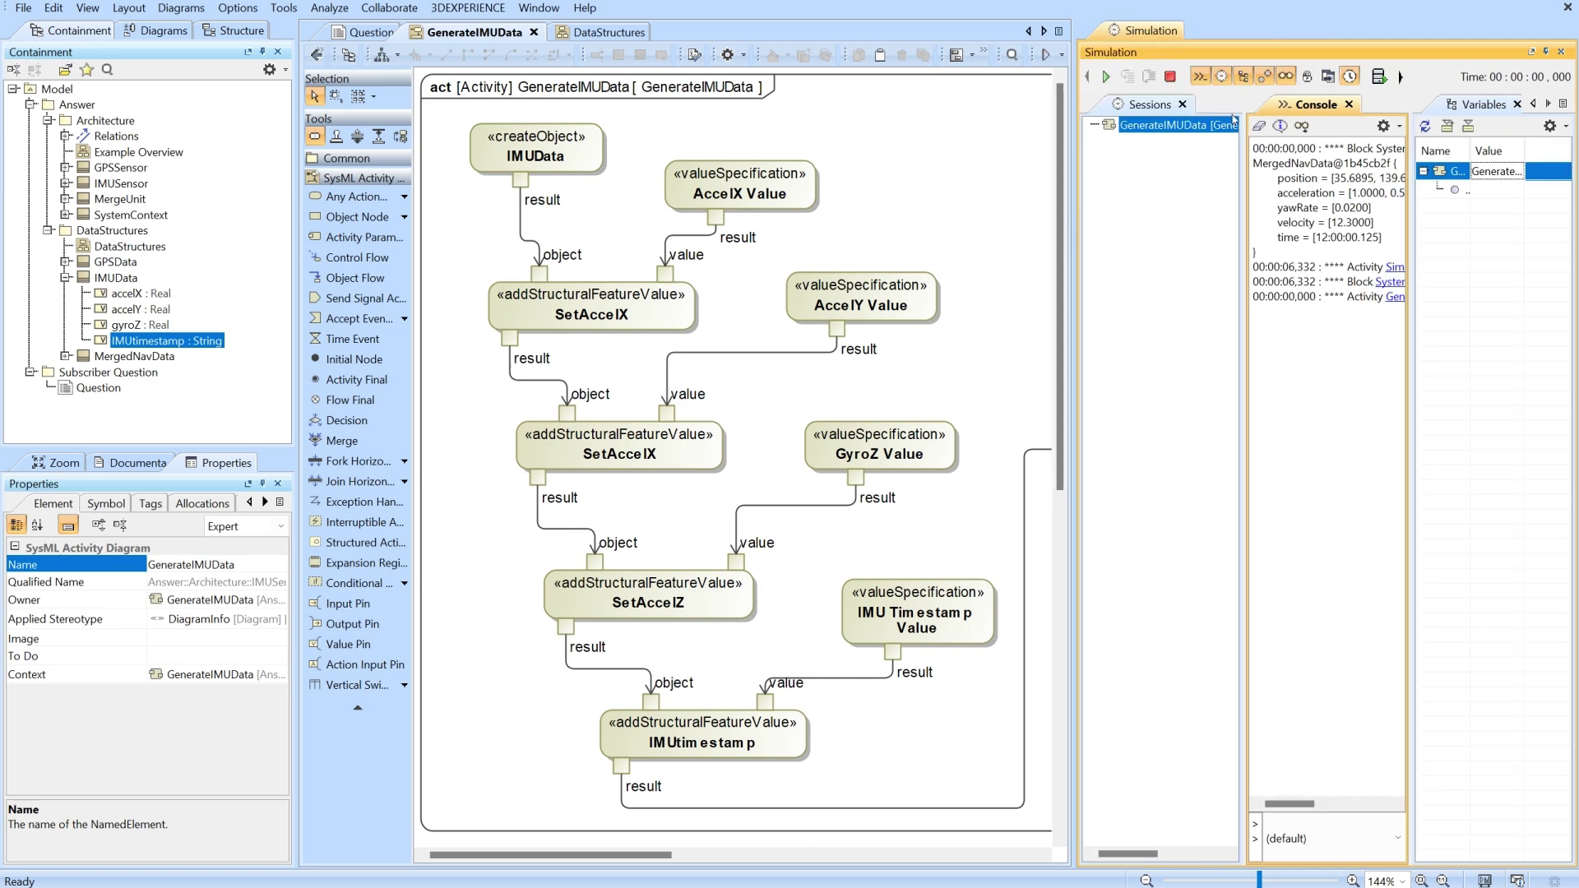
{"action": "left_click_drag", "start_coordinate": [1074, 153], "coordinate": [688, 160]}
{"action": "left_click_drag", "start_coordinate": [1349, 71], "coordinate": [1311, 76]}
Step: Run the simulation with F8 and follow it through the actions to imuOut
{"action": "key", "text": "F8"}
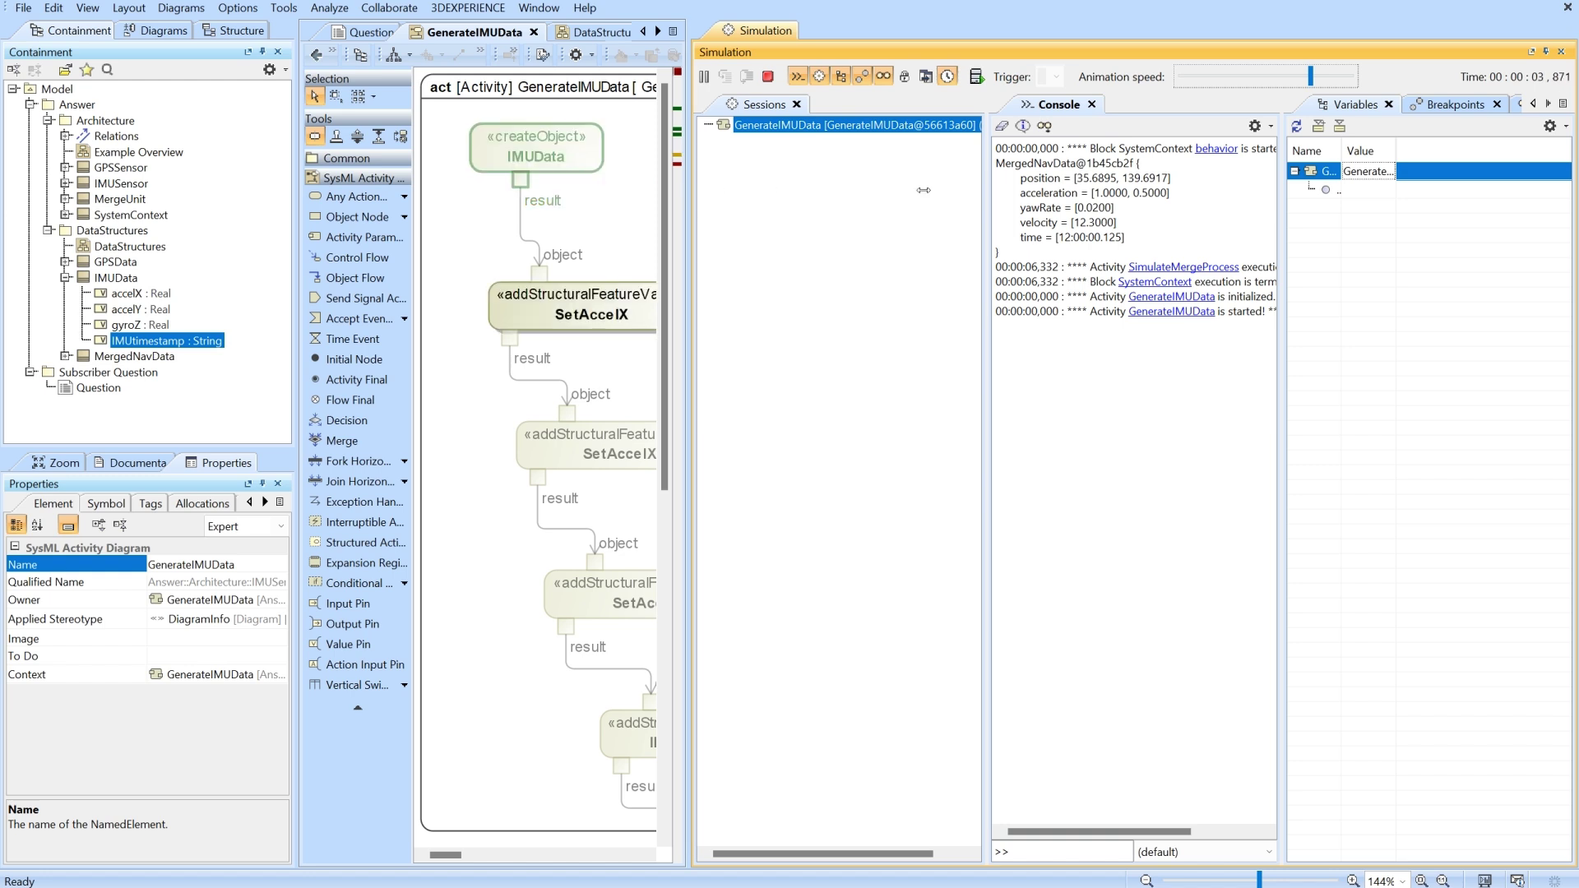
{"action": "left_click_drag", "start_coordinate": [689, 187], "coordinate": [1316, 193]}
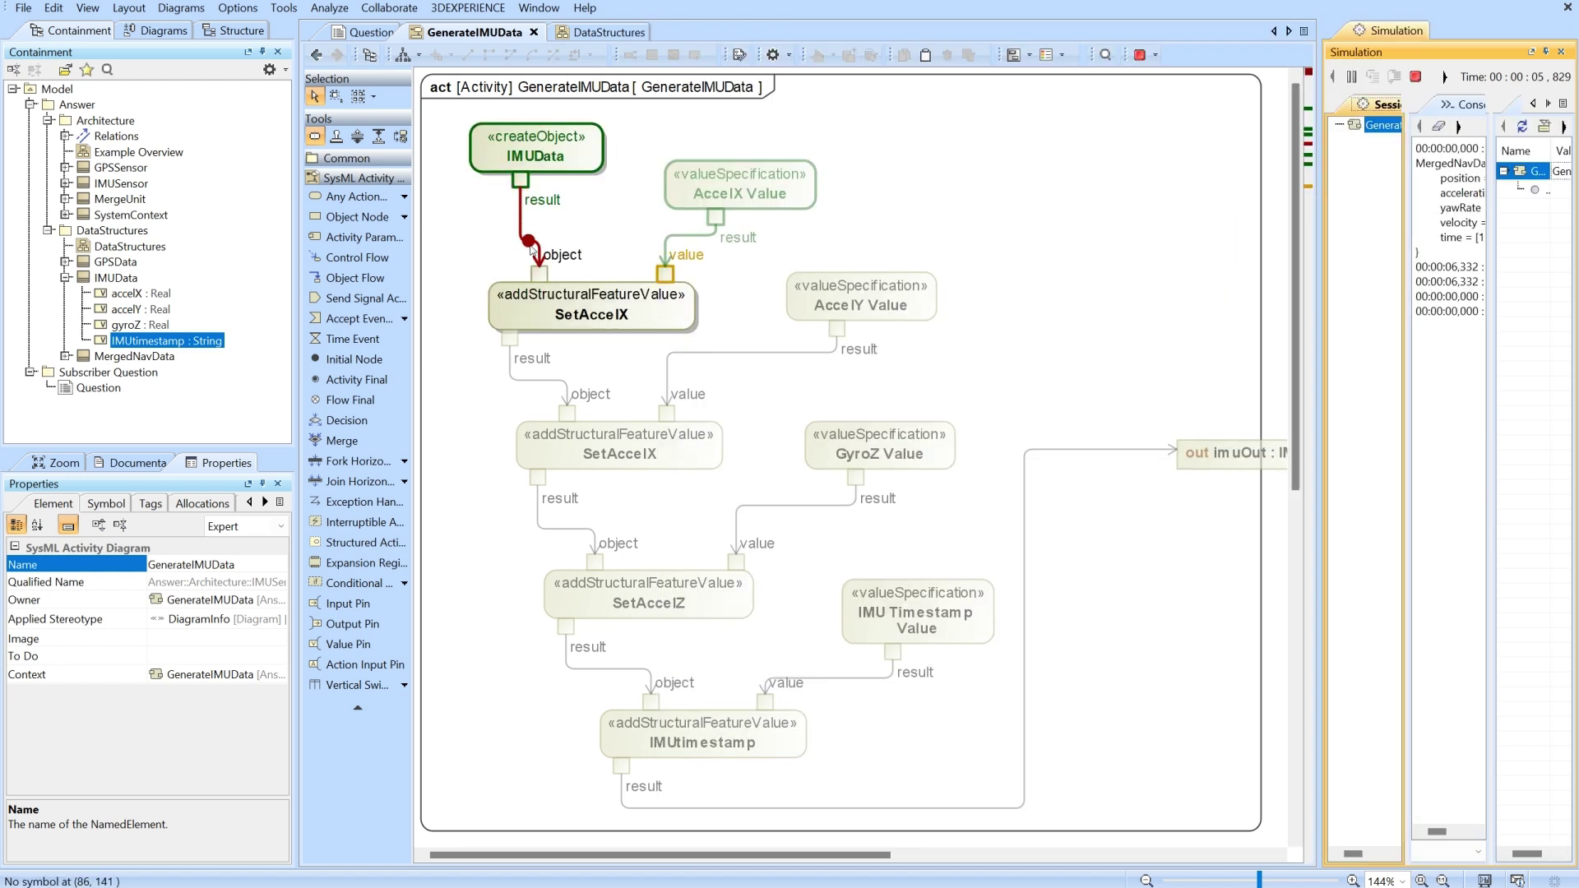
{"action": "mouse_move", "coordinate": [546, 267]}
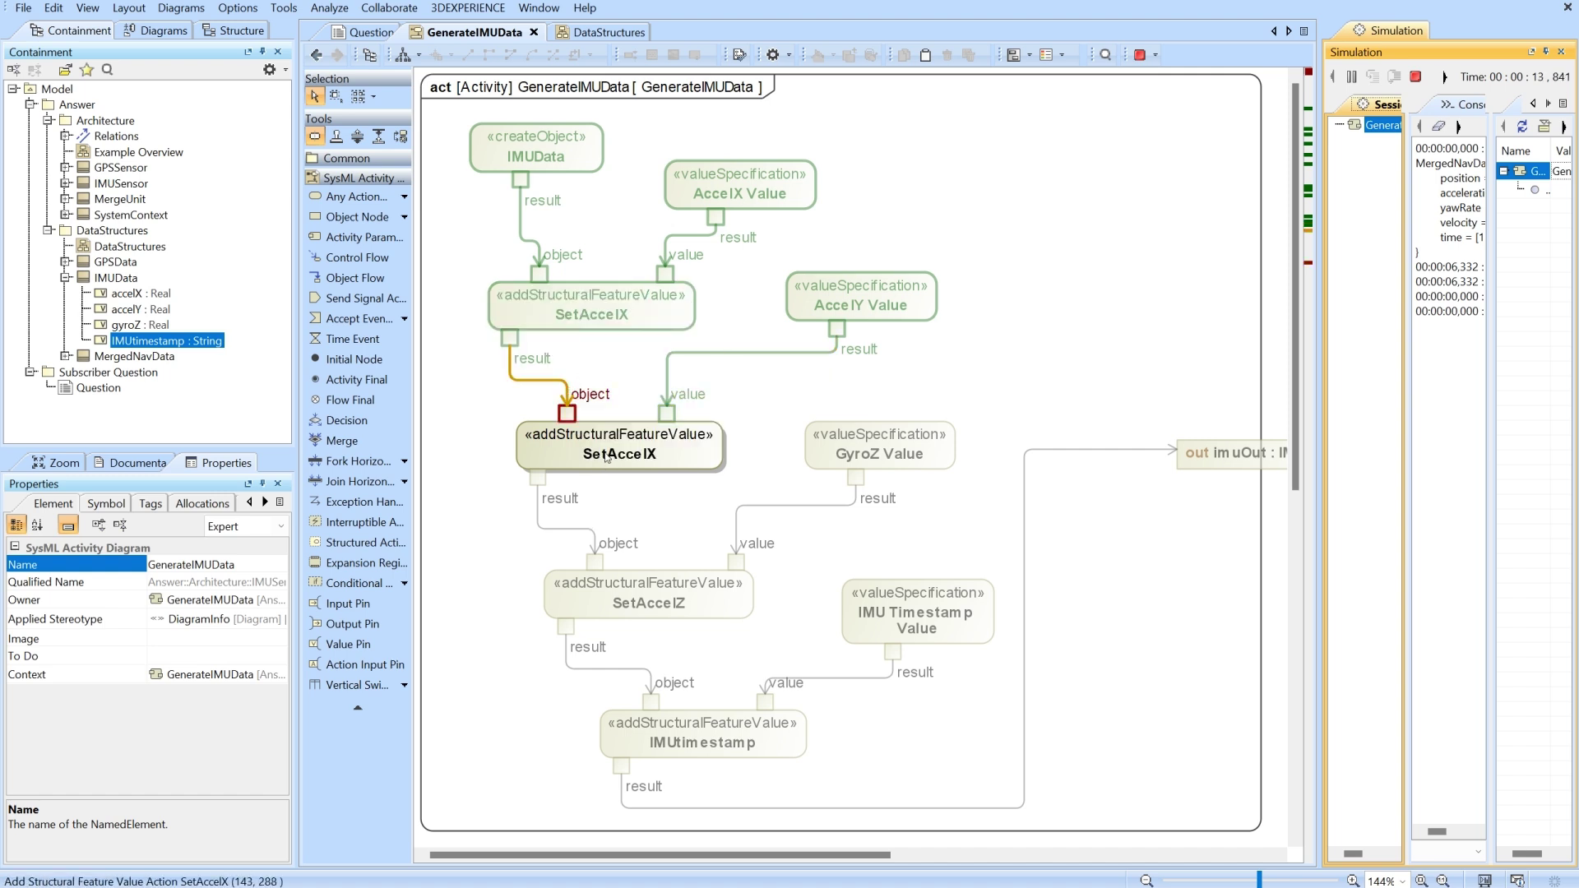
{"action": "mouse_move", "coordinate": [608, 457]}
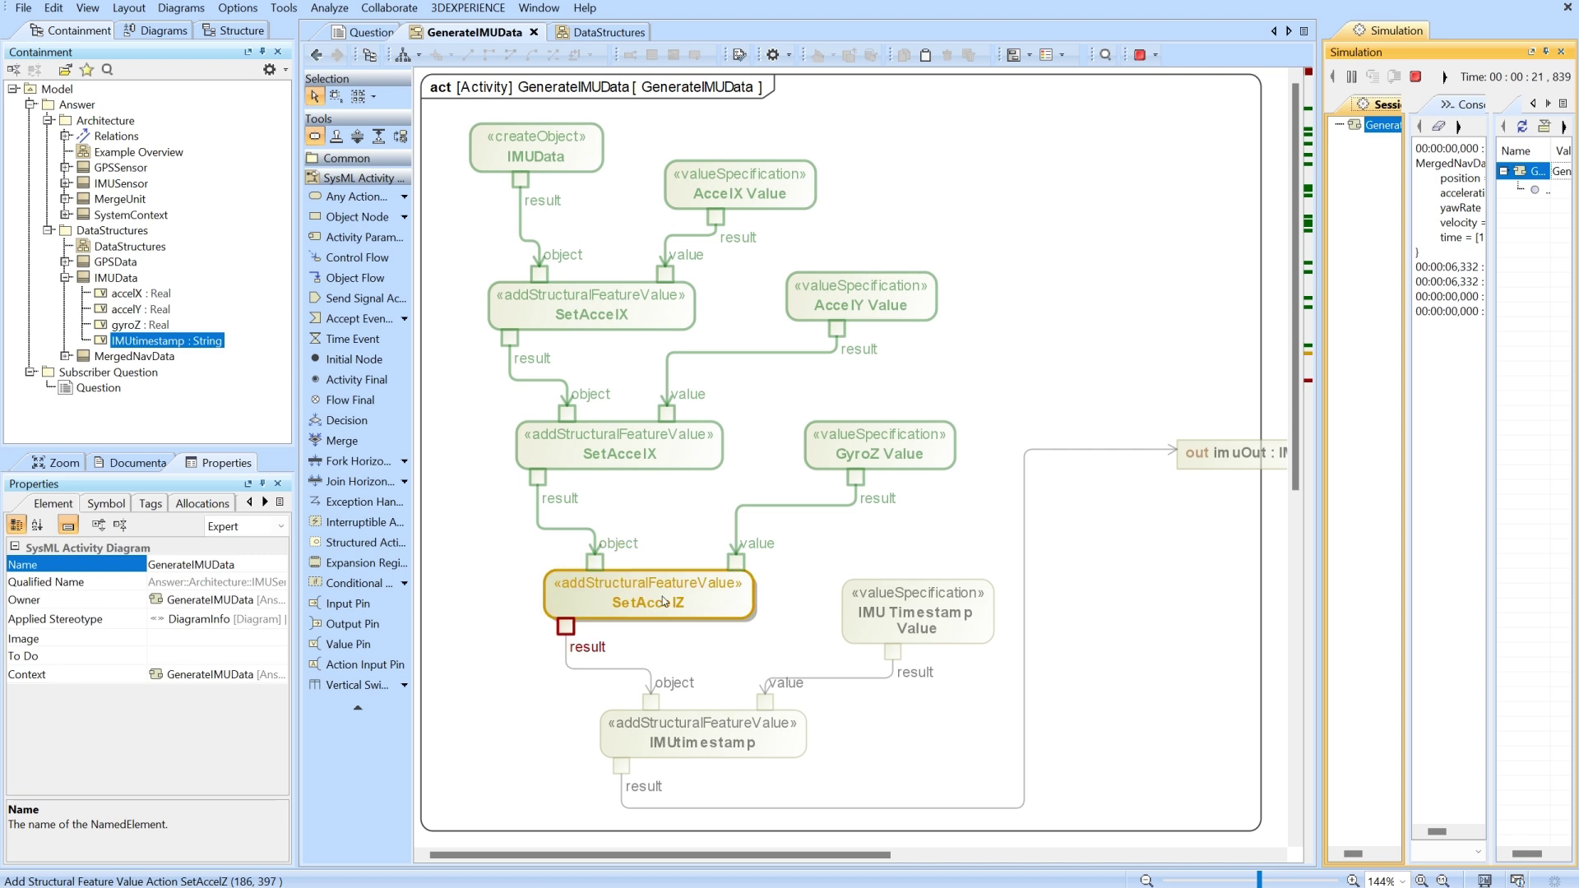
{"action": "mouse_move", "coordinate": [693, 585]}
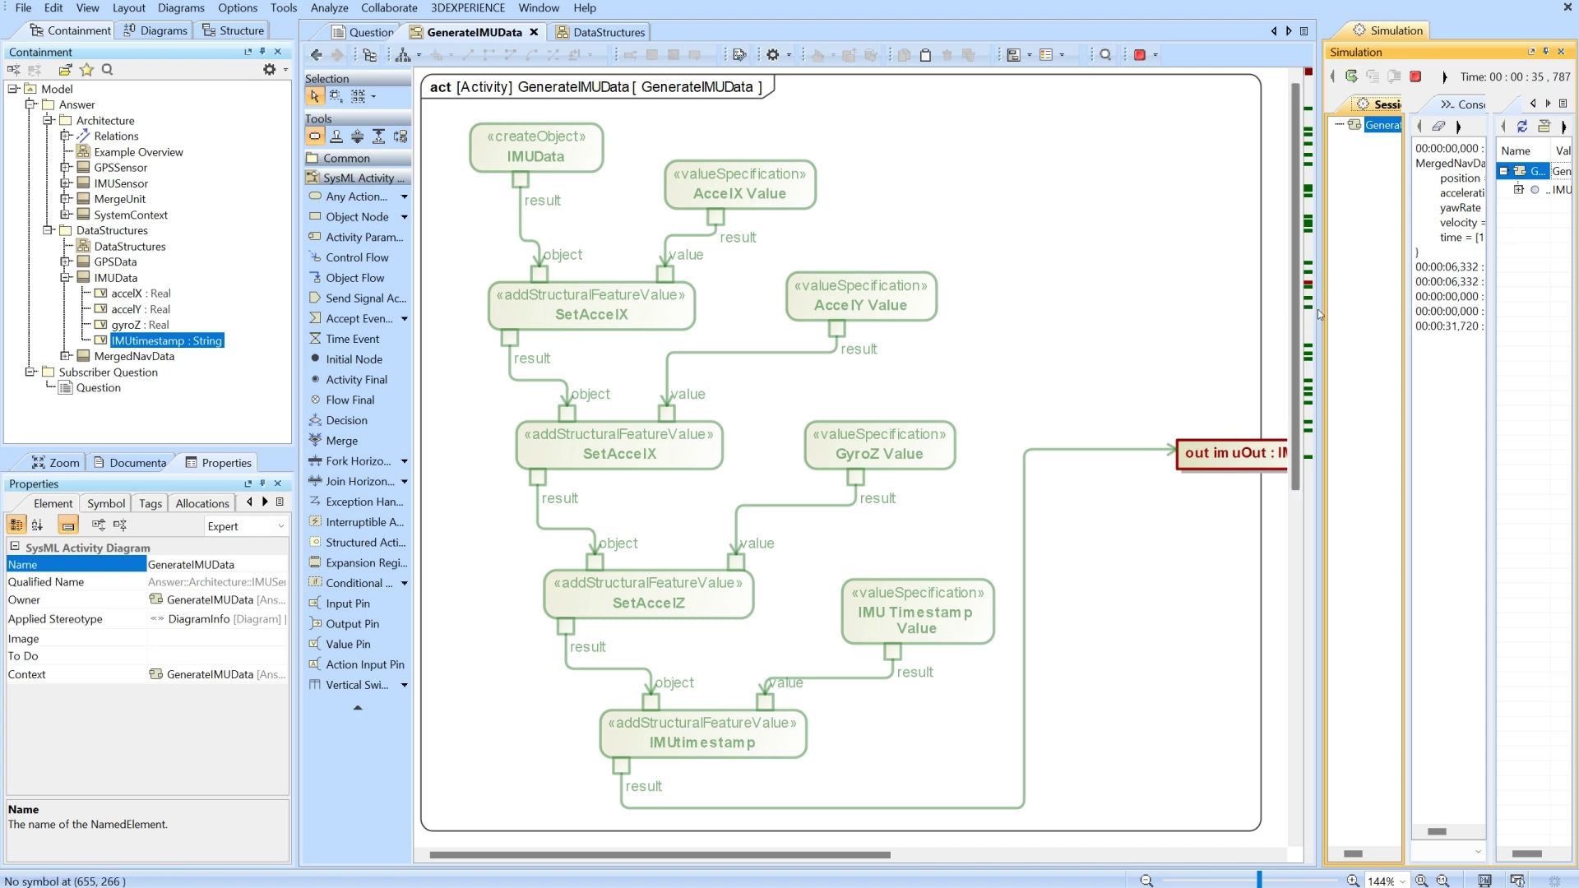
Step: Widen the Simulation pane's console and Variables views to show their contents
{"action": "left_click_drag", "start_coordinate": [1319, 309], "coordinate": [1021, 309]}
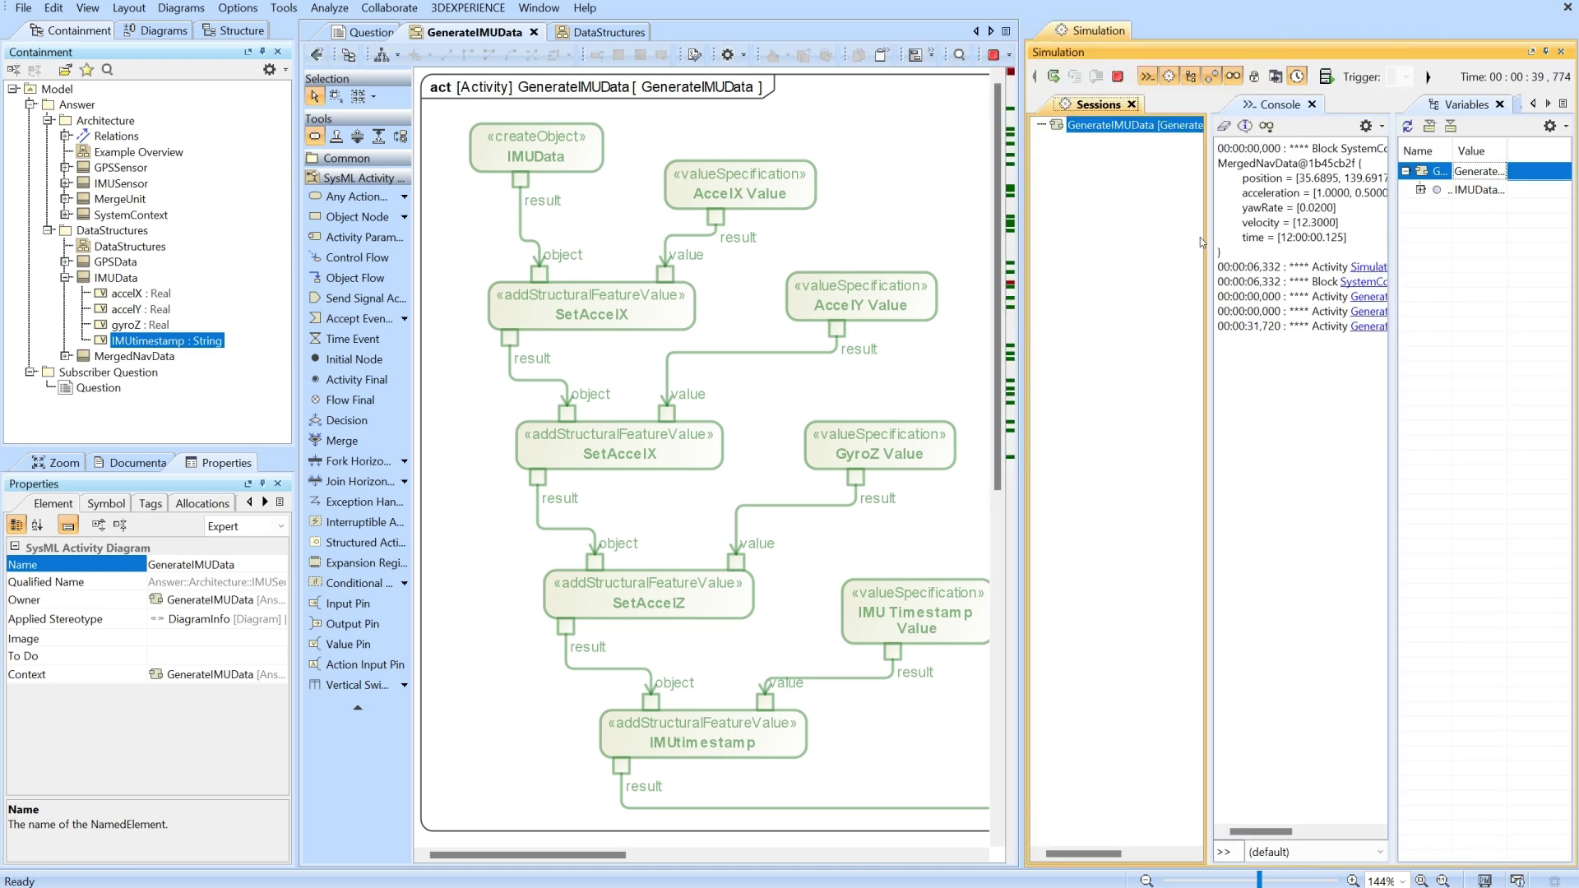
{"action": "left_click_drag", "start_coordinate": [1203, 240], "coordinate": [1137, 238]}
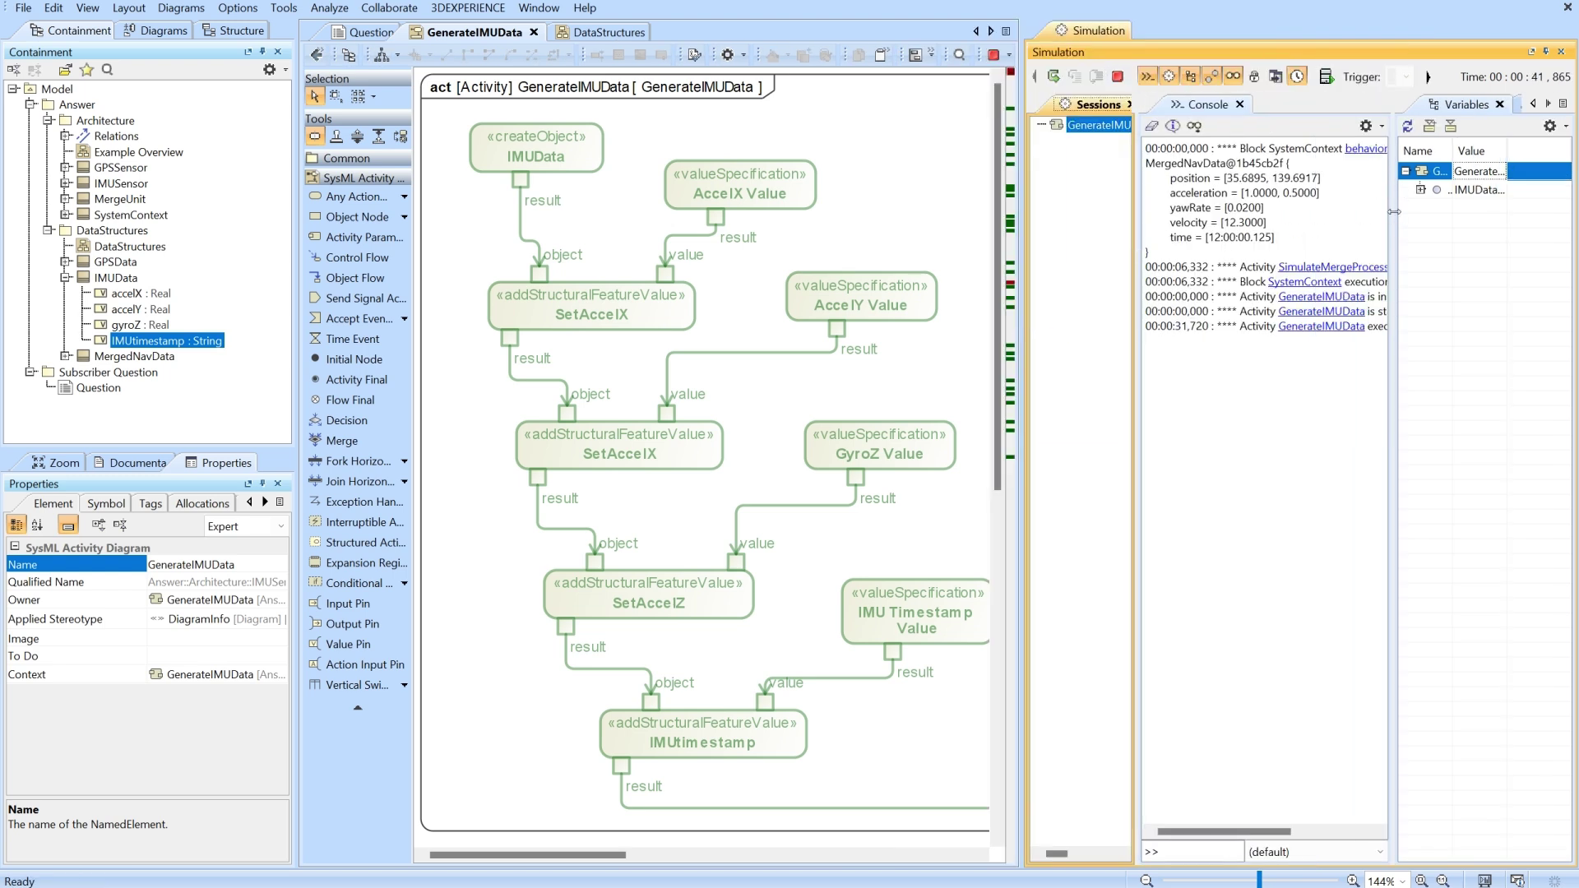
{"action": "left_click_drag", "start_coordinate": [1394, 211], "coordinate": [1219, 240]}
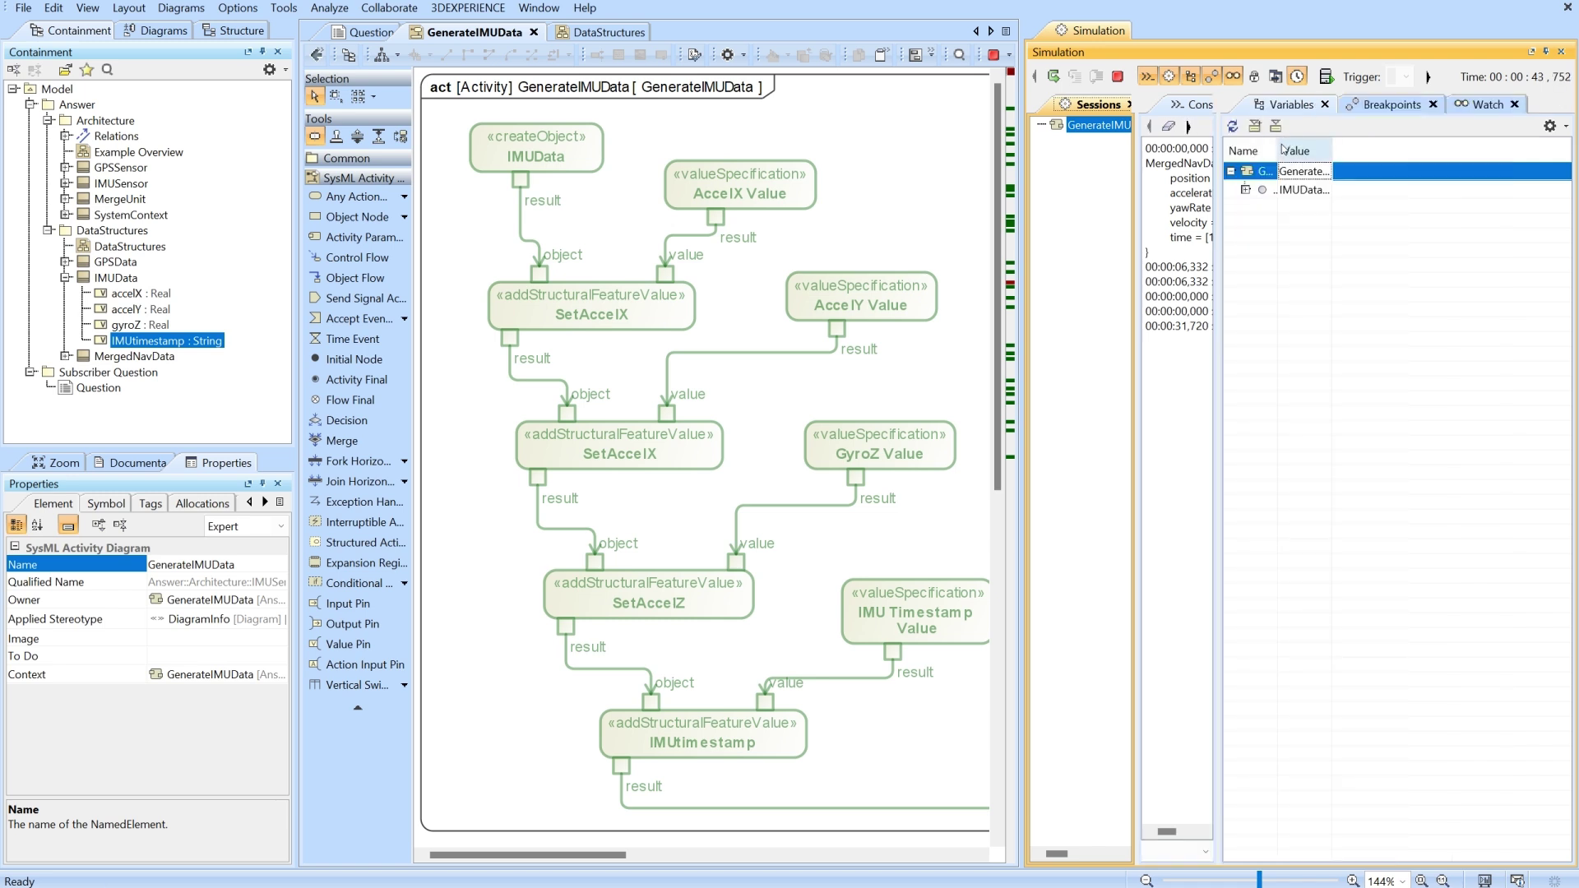
{"action": "double_click", "coordinate": [1277, 150]}
Step: Read imuOut's accelX 1.0, accelY 0.5, gyroZ 0.02 and IMUtimestamp, then terminate and close the simulation
{"action": "left_click", "coordinate": [1246, 190]}
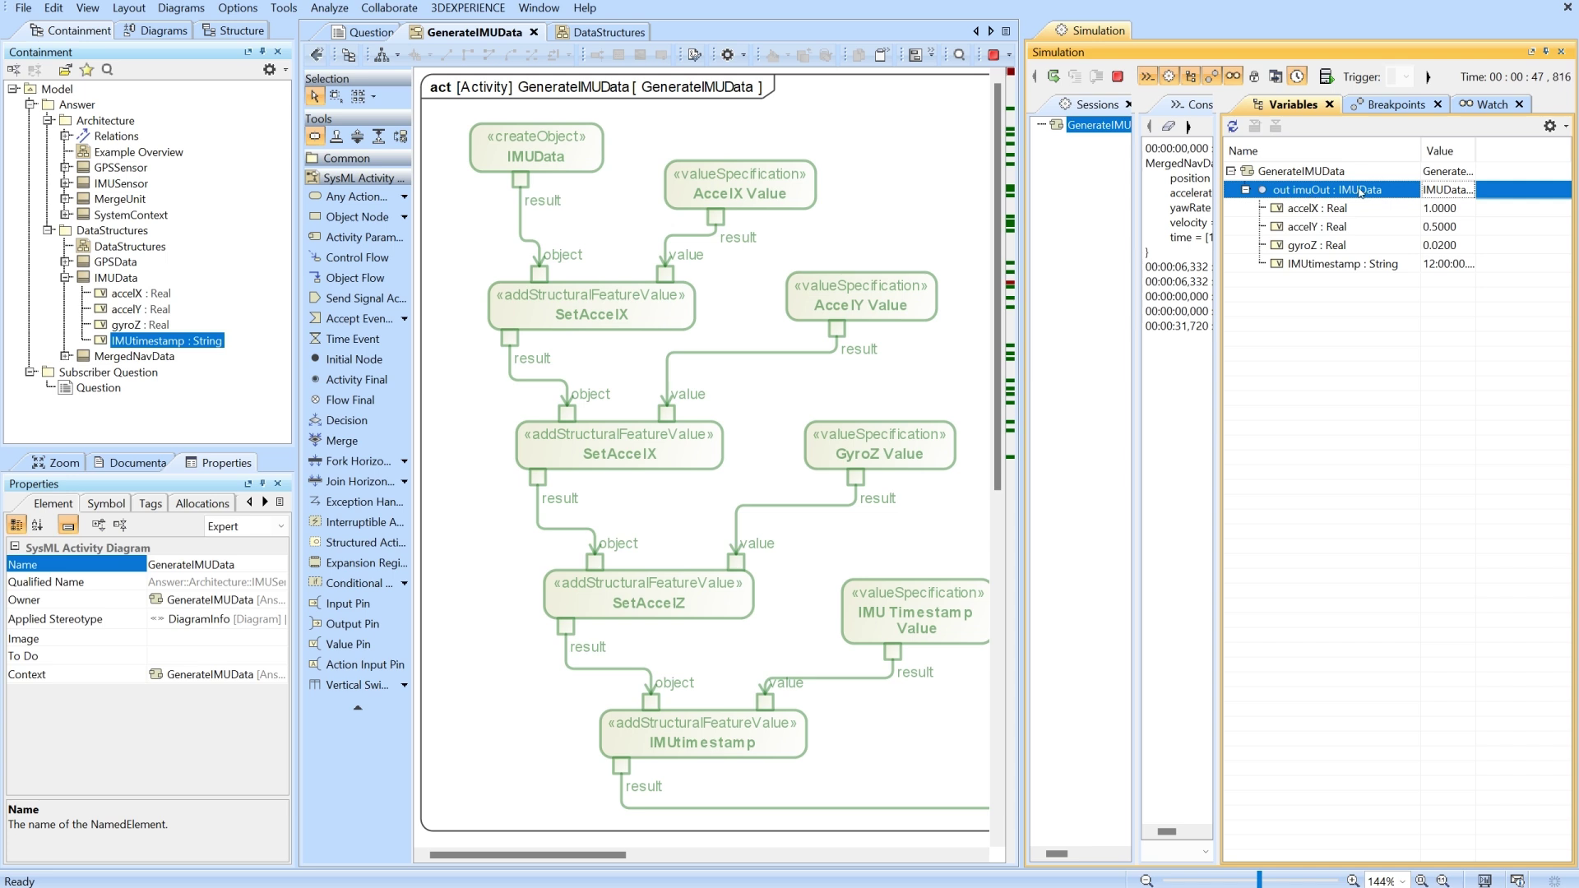
{"action": "left_click", "coordinate": [1293, 211]}
{"action": "left_click", "coordinate": [1300, 228]}
{"action": "left_click", "coordinate": [1300, 245]}
{"action": "left_click", "coordinate": [1326, 265]}
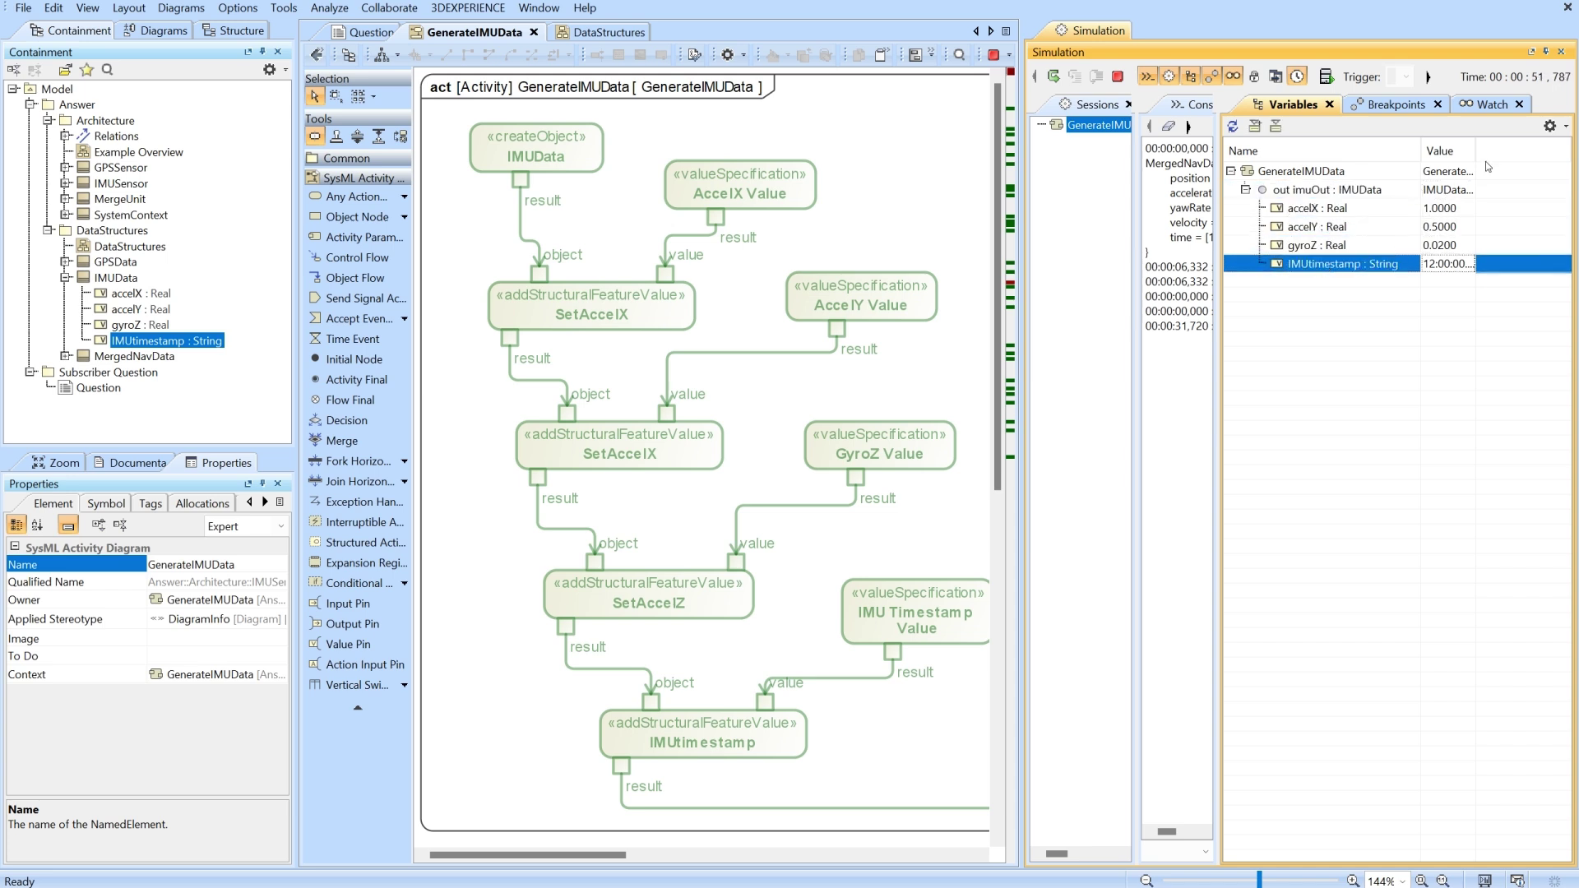
{"action": "left_click_drag", "start_coordinate": [1475, 150], "coordinate": [1551, 141]}
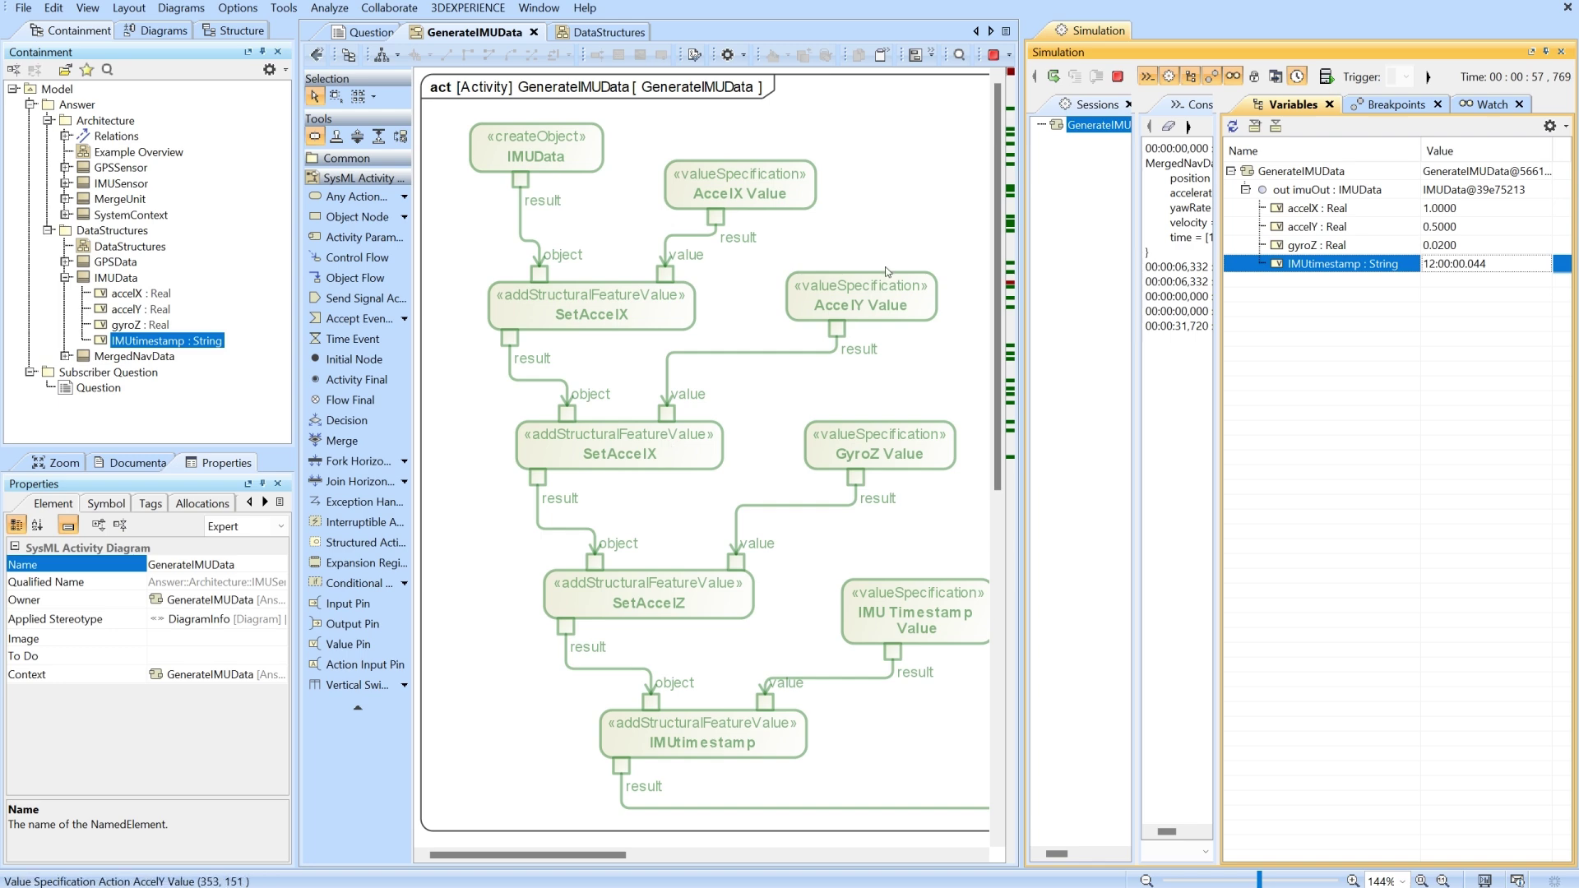
{"action": "left_click", "coordinate": [1117, 76]}
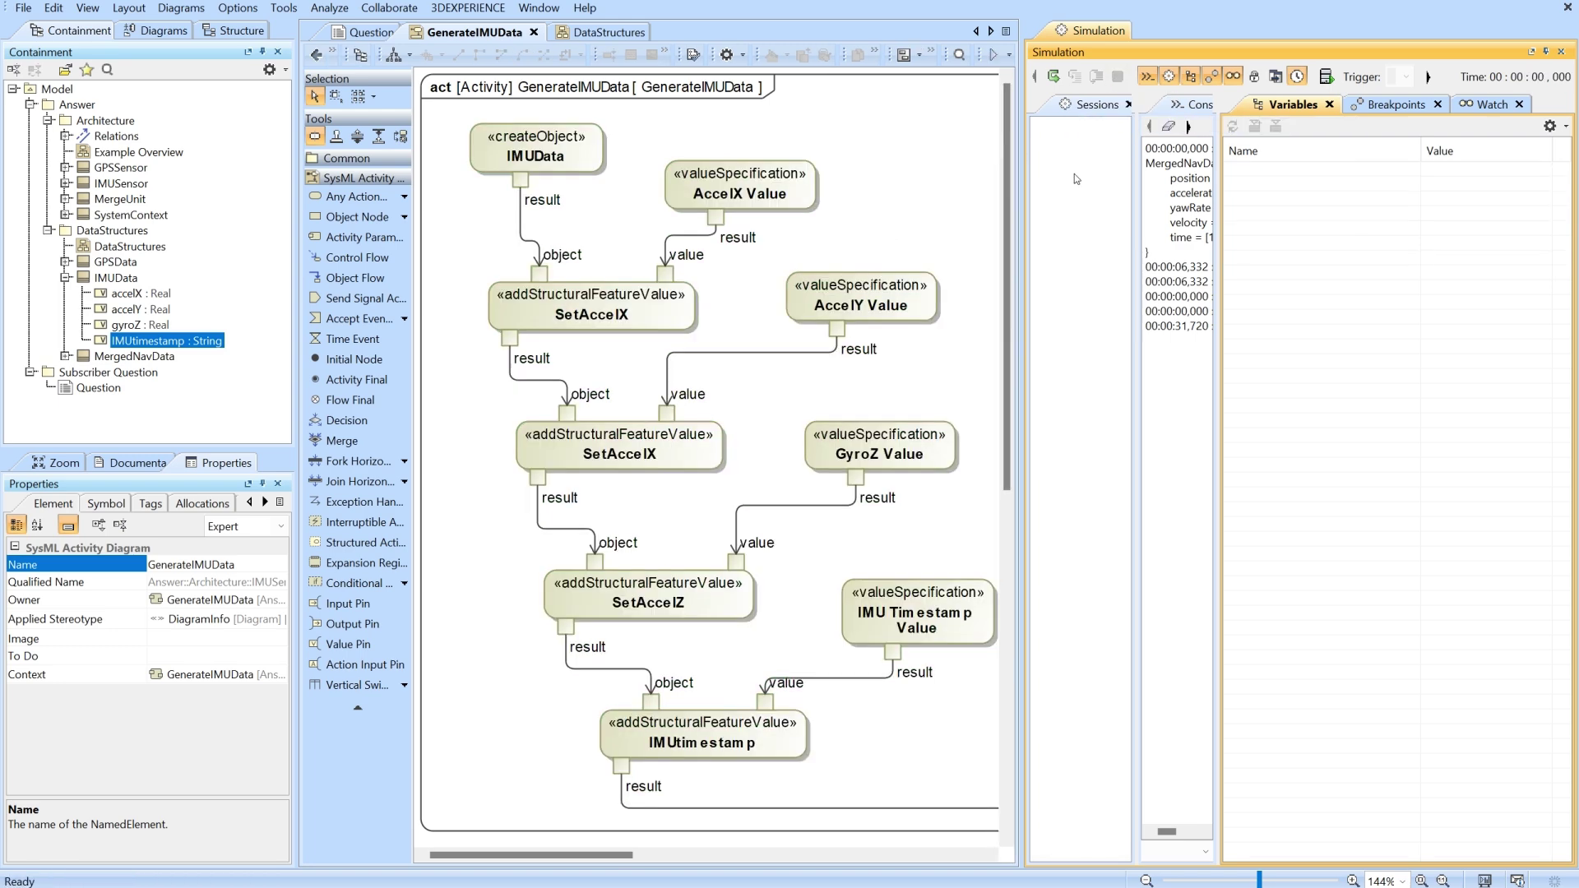
{"action": "left_click", "coordinate": [1561, 52]}
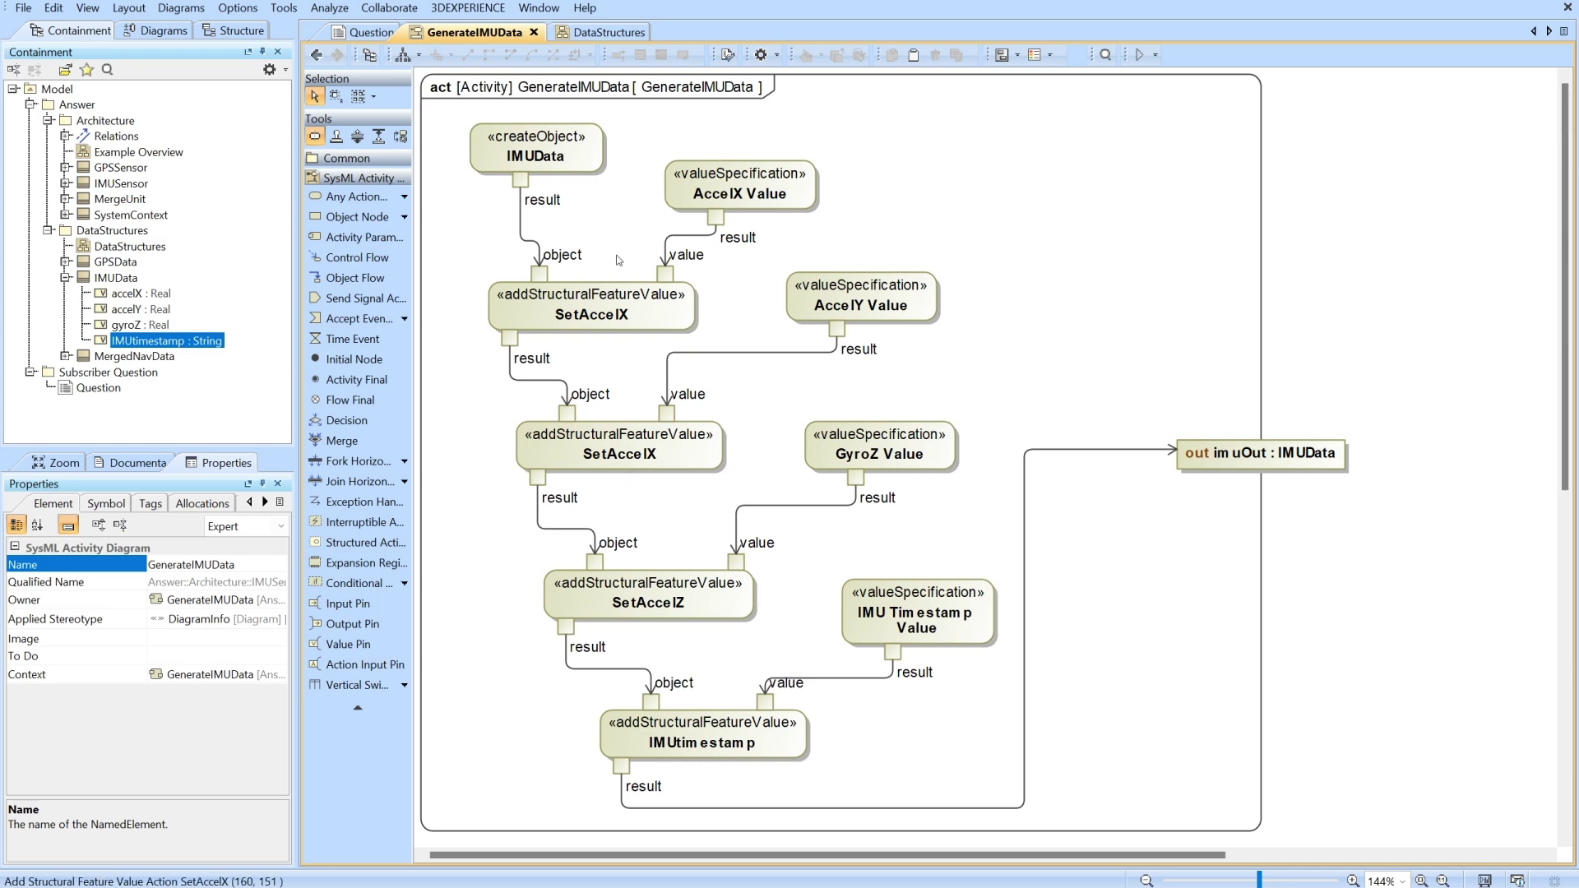
Step: Open GenerateGPSData from Example Overview and review IMUData's accelX, accelY, gyroZ and IMUtimestamp attributes
{"action": "left_click", "coordinate": [316, 55]}
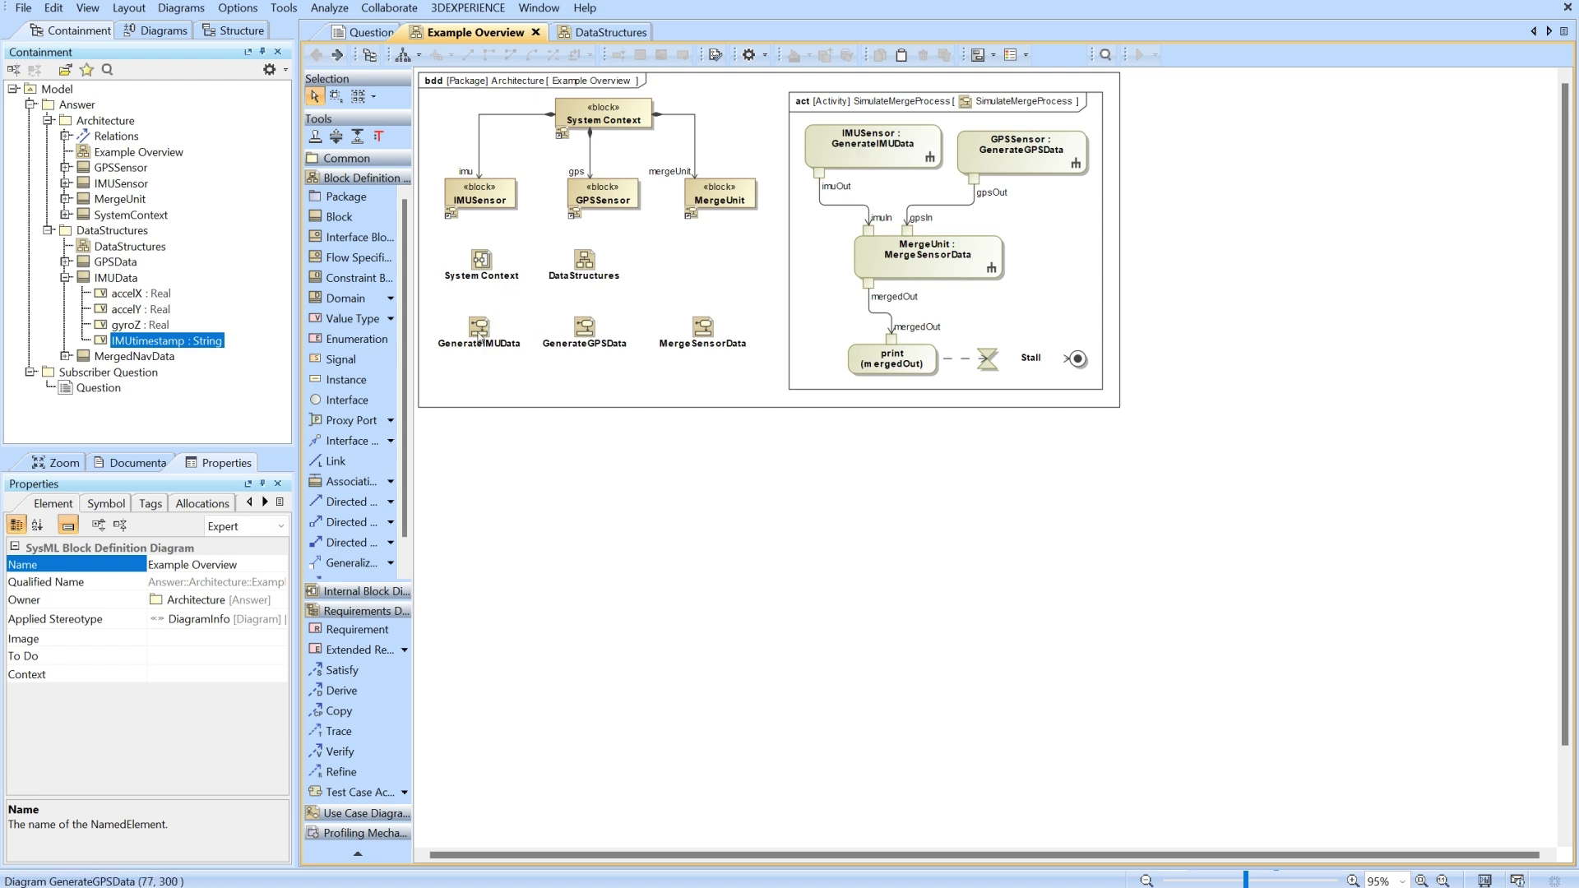
{"action": "double_click", "coordinate": [584, 328]}
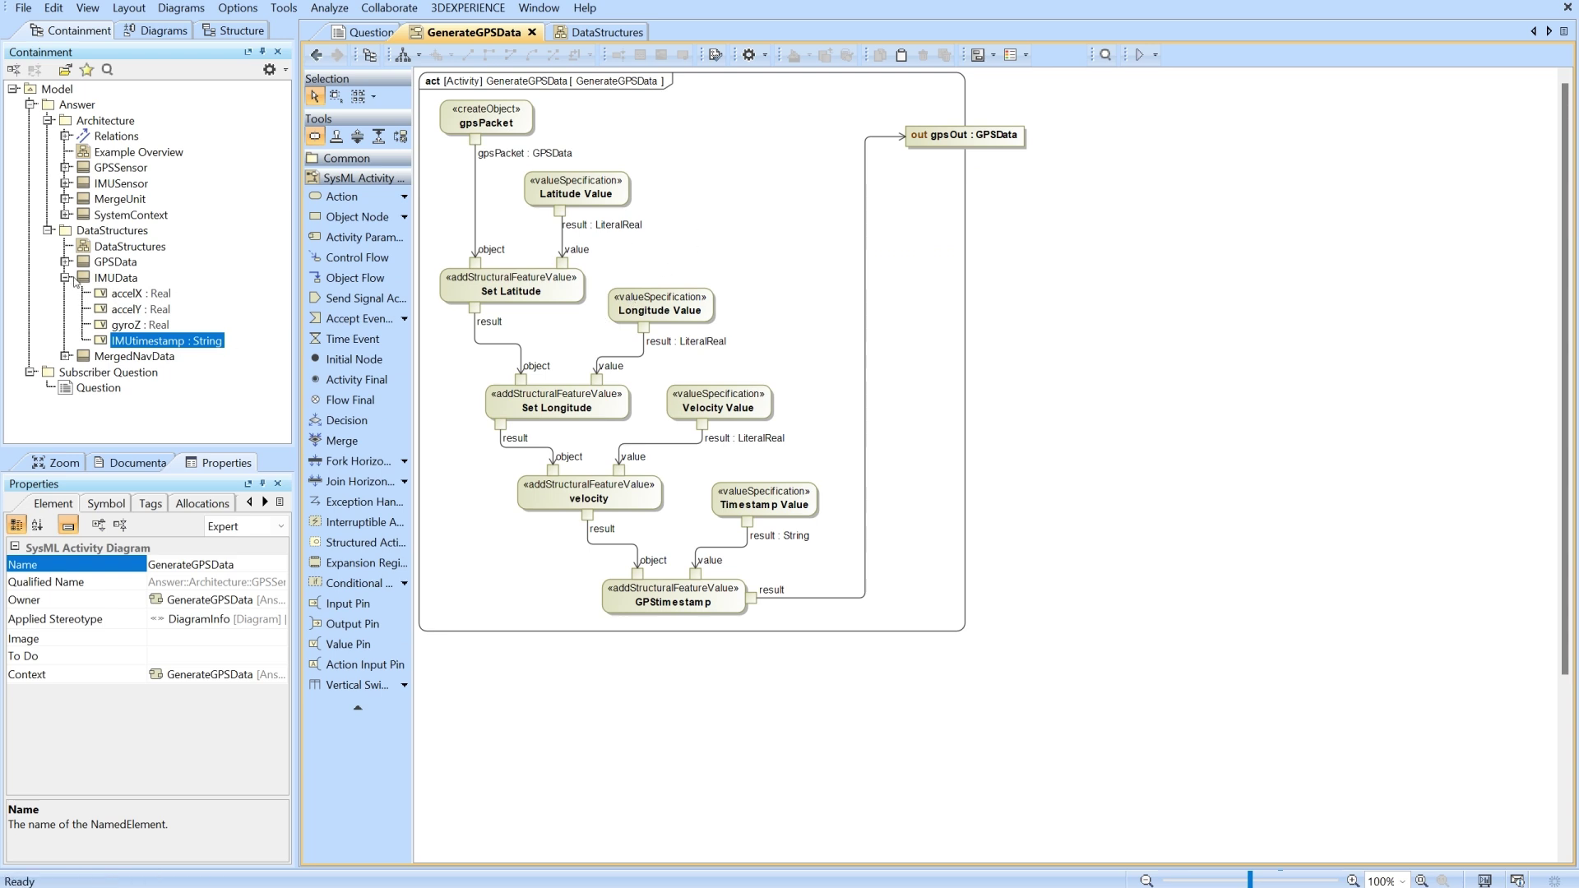
{"action": "left_click", "coordinate": [125, 294]}
{"action": "left_click", "coordinate": [126, 309]}
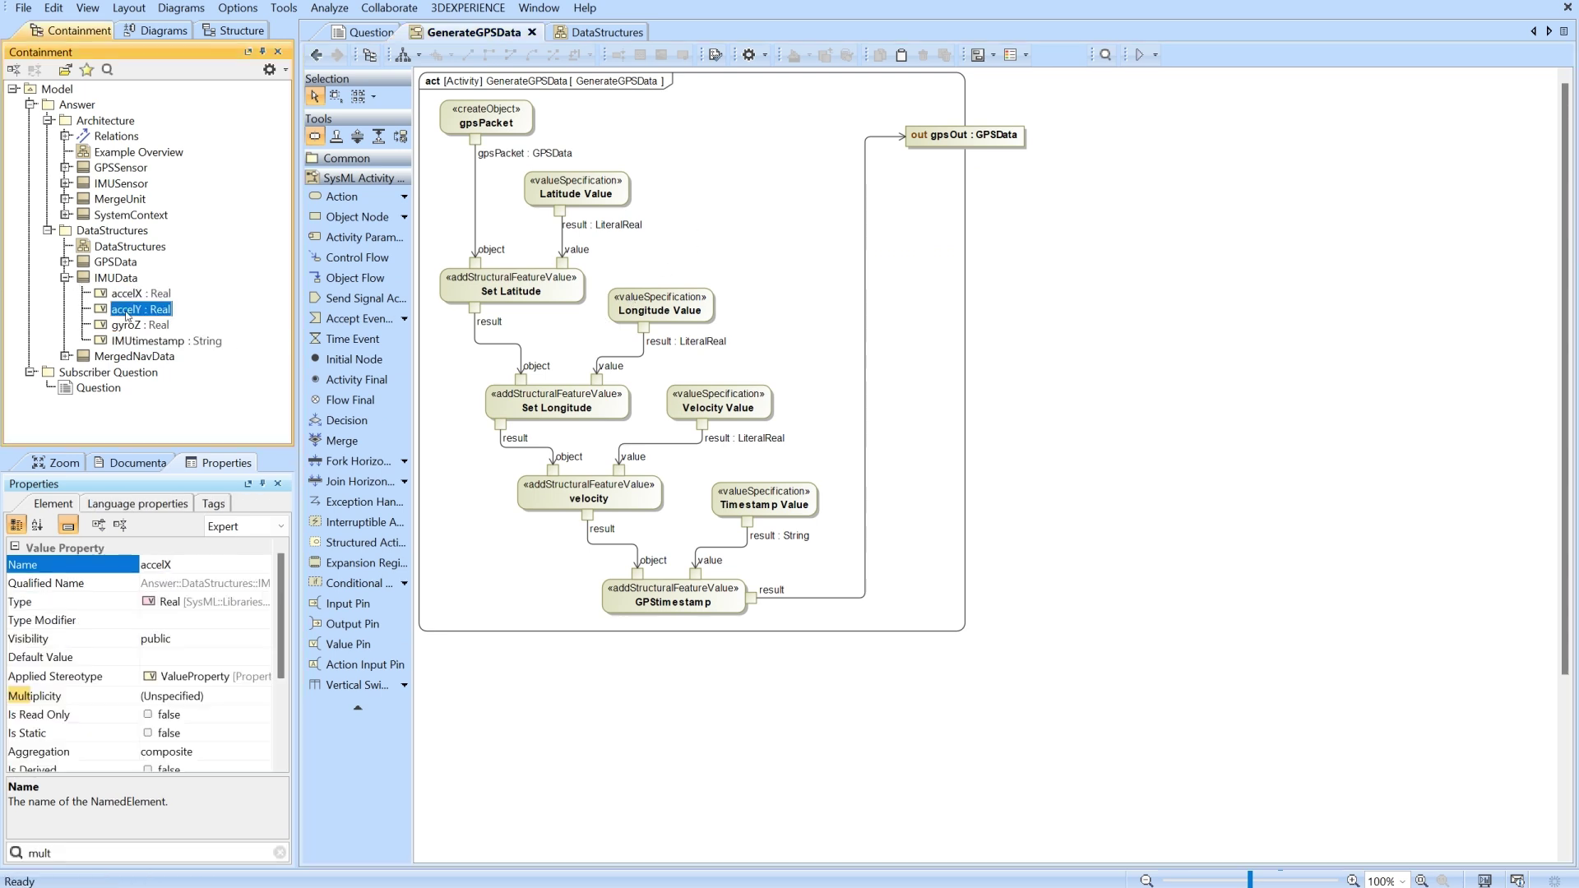
{"action": "left_click", "coordinate": [128, 326]}
{"action": "left_click", "coordinate": [131, 340]}
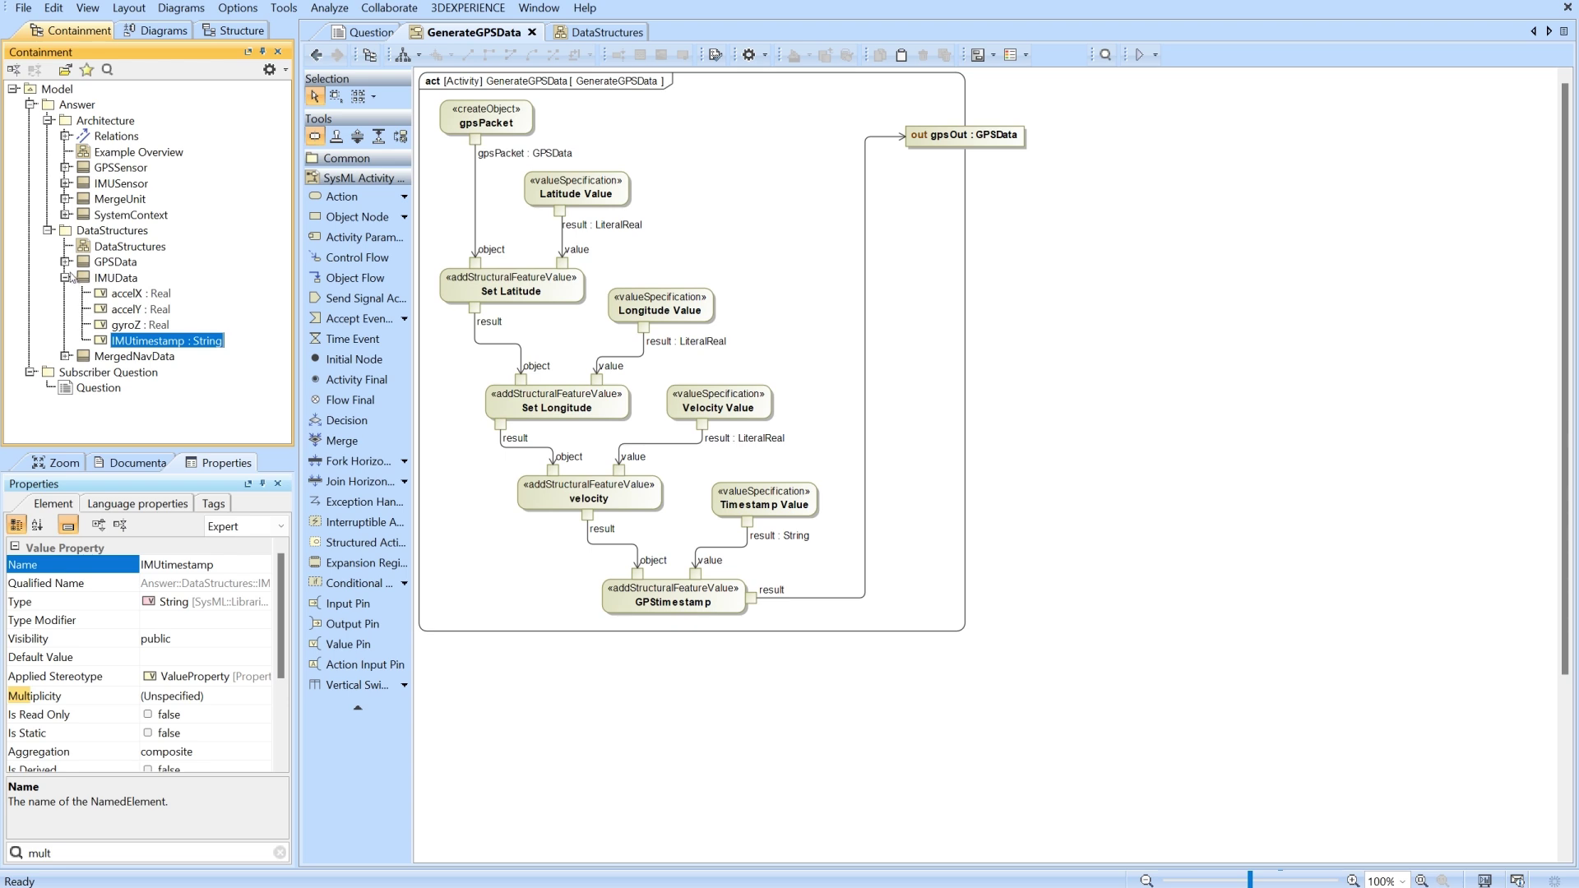
{"action": "left_click", "coordinate": [66, 277]}
Step: Expand GPSData and review its latitude, longitude, velocity and GPStimestamp attributes
{"action": "left_click", "coordinate": [65, 261]}
{"action": "left_click", "coordinate": [137, 280]}
{"action": "left_click", "coordinate": [132, 294]}
{"action": "left_click", "coordinate": [134, 309]}
{"action": "left_click", "coordinate": [135, 326]}
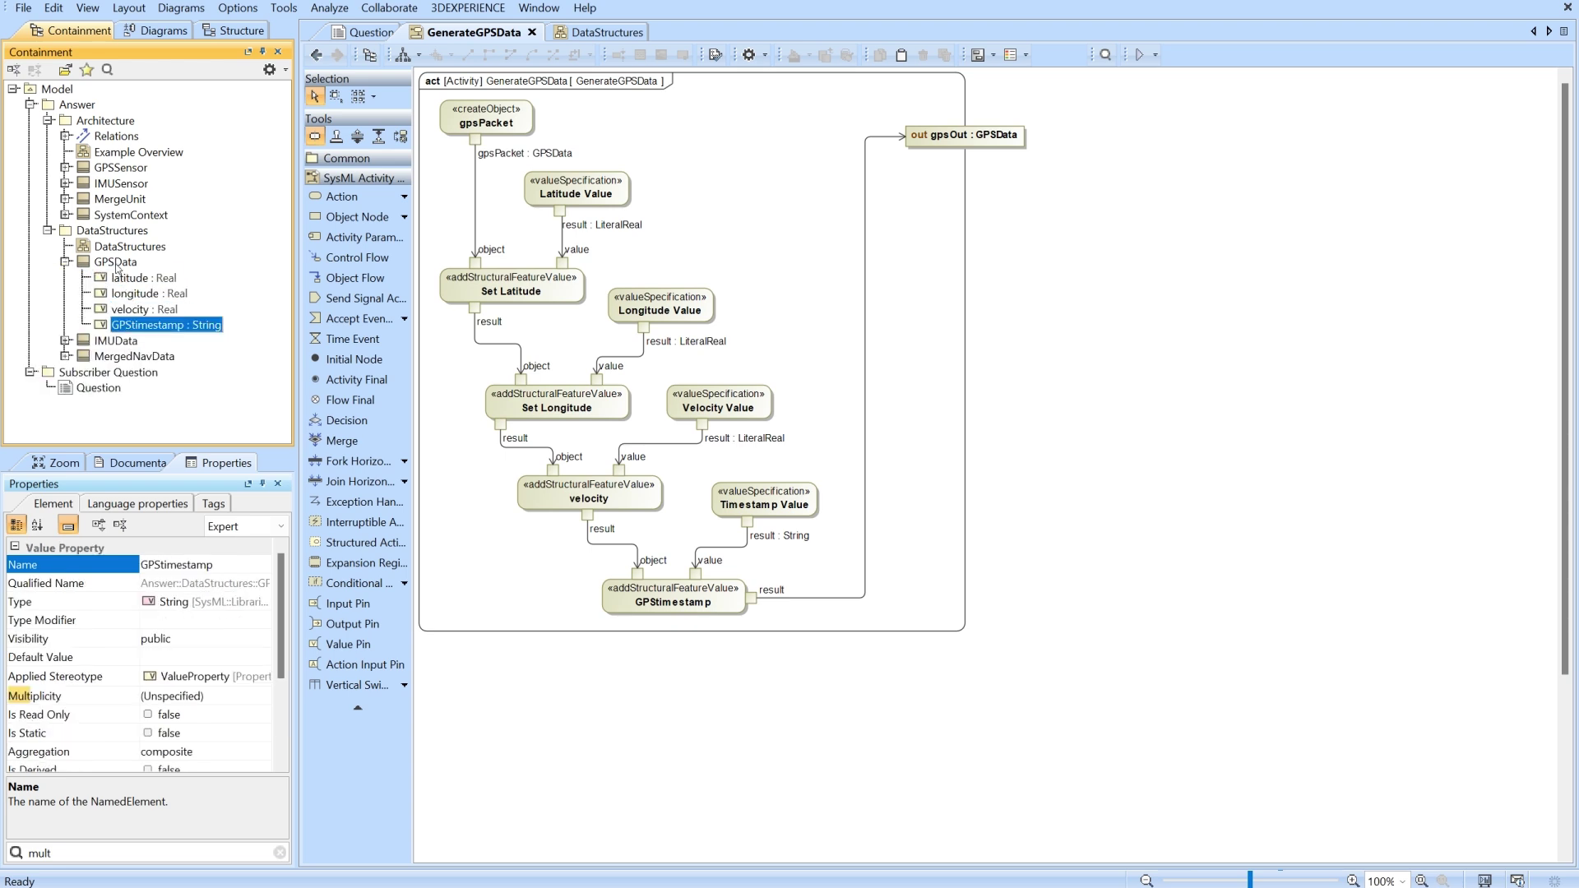
Step: Inspect the gpsPacket, Set Latitude, Set Longitude, velocity and GPStimestamp actions, then zoom to fit
{"action": "left_click", "coordinate": [491, 128]}
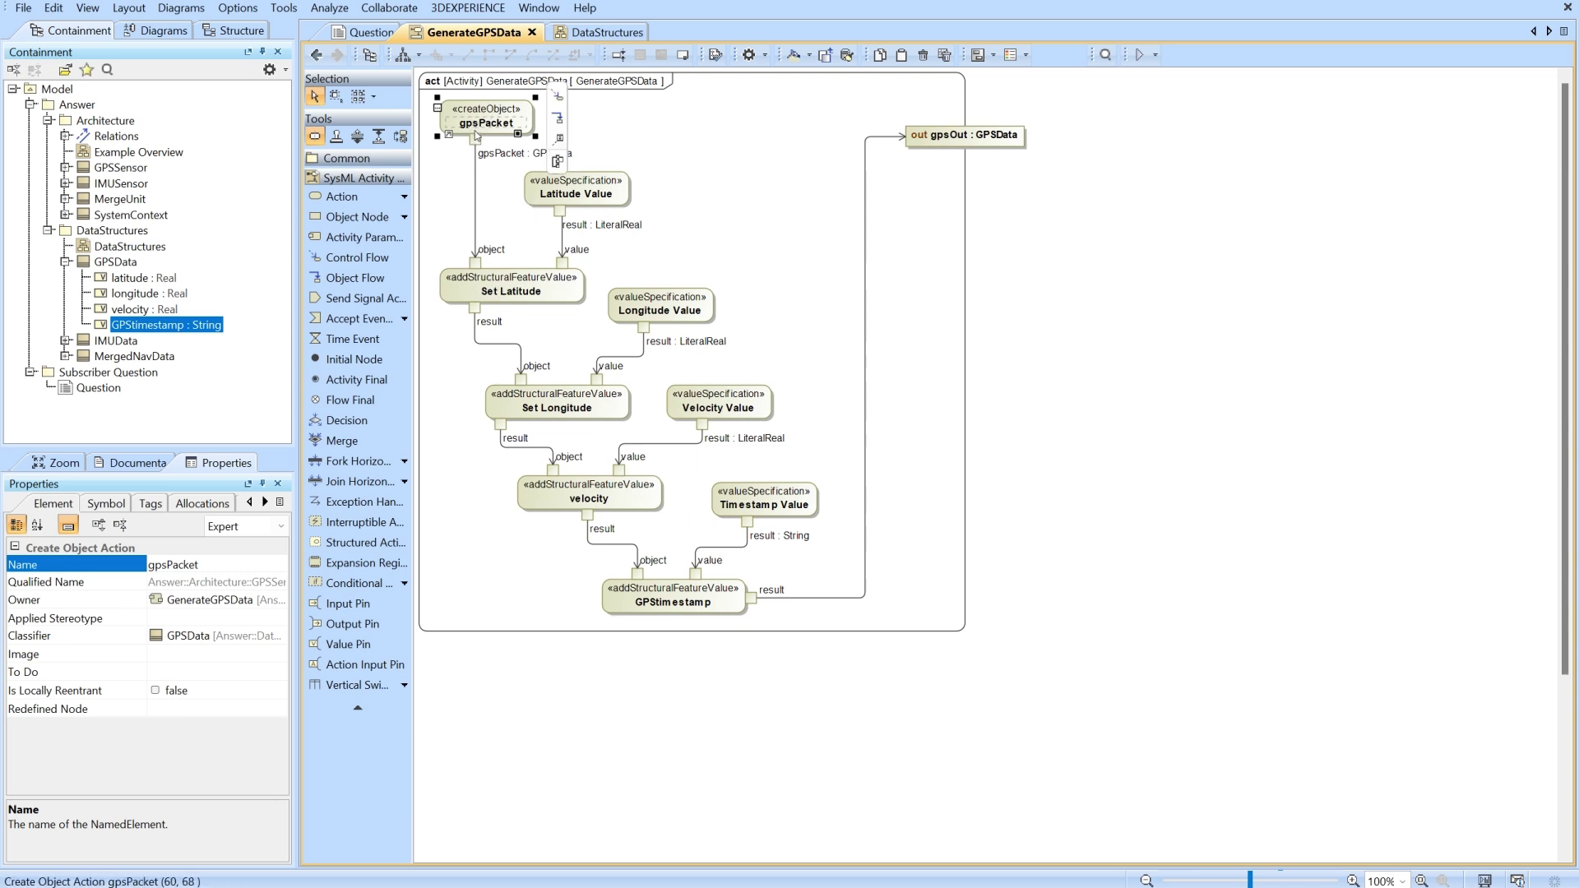
{"action": "left_click", "coordinate": [501, 295]}
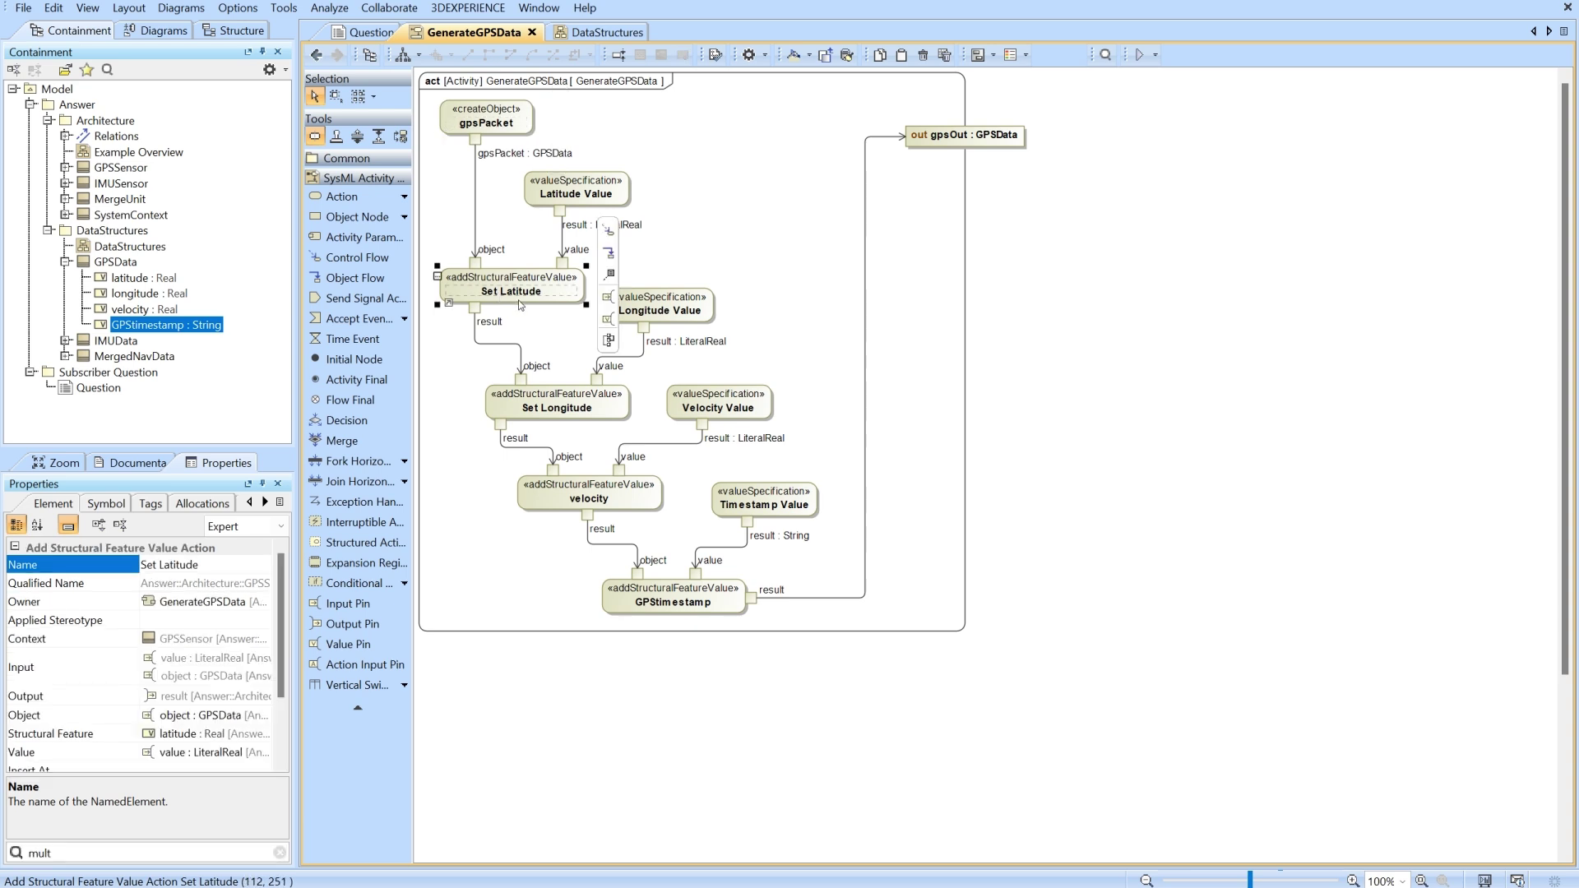
{"action": "left_click", "coordinate": [547, 404]}
{"action": "left_click", "coordinate": [567, 499]}
{"action": "left_click", "coordinate": [672, 596]}
{"action": "left_click", "coordinate": [902, 187]}
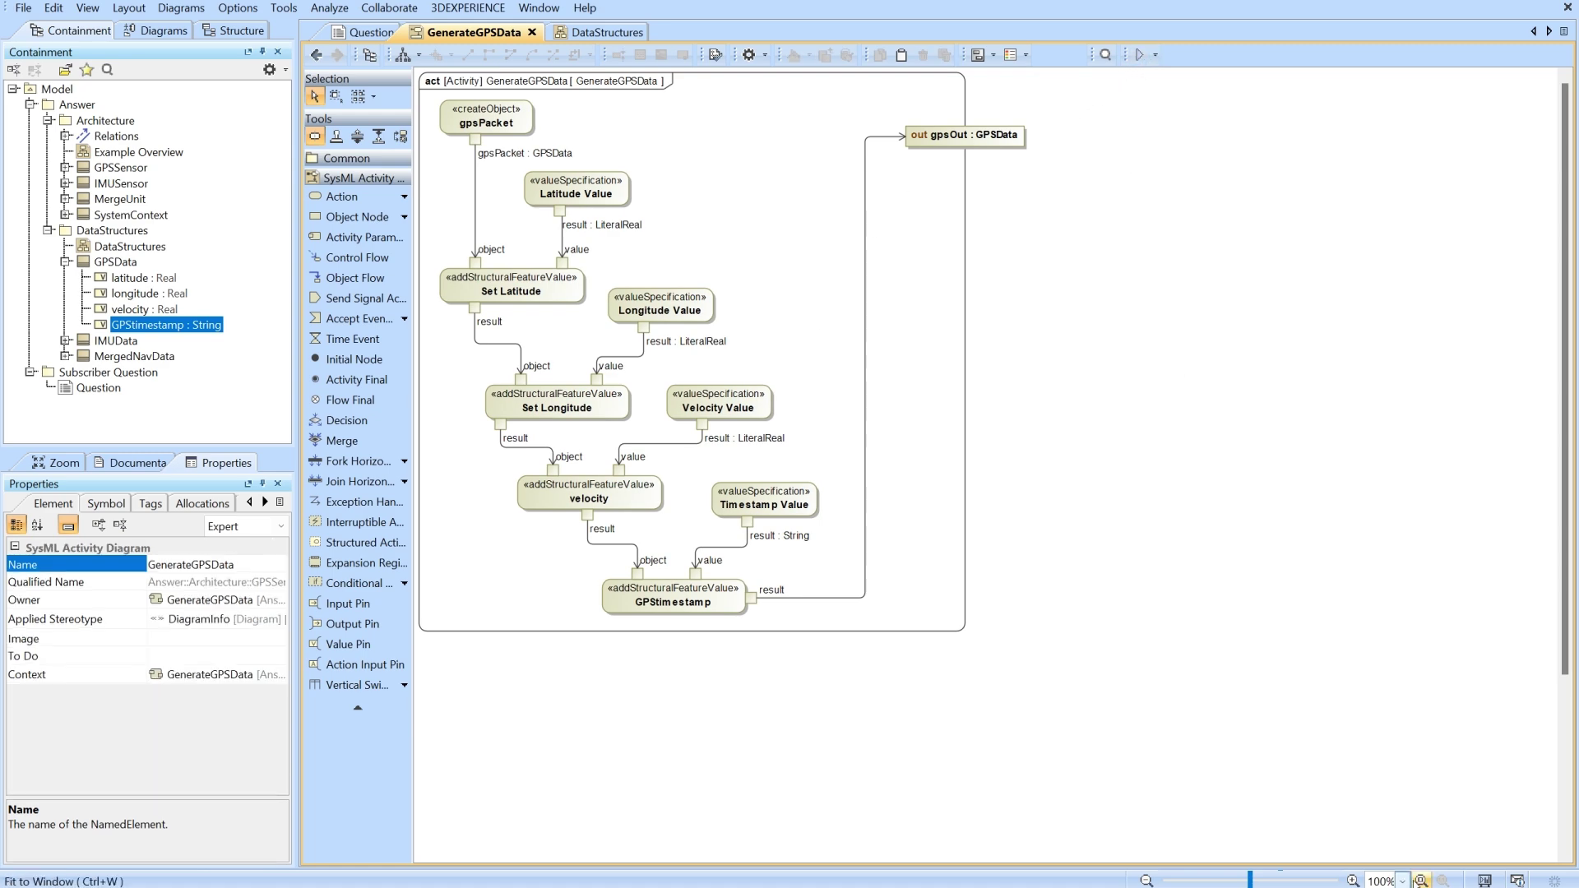
{"action": "key", "text": "ctrl+w"}
Step: Load GenerateGPSData into a simulation, widen the diagram, and run it through to gpsOut
{"action": "left_click", "coordinate": [1139, 54]}
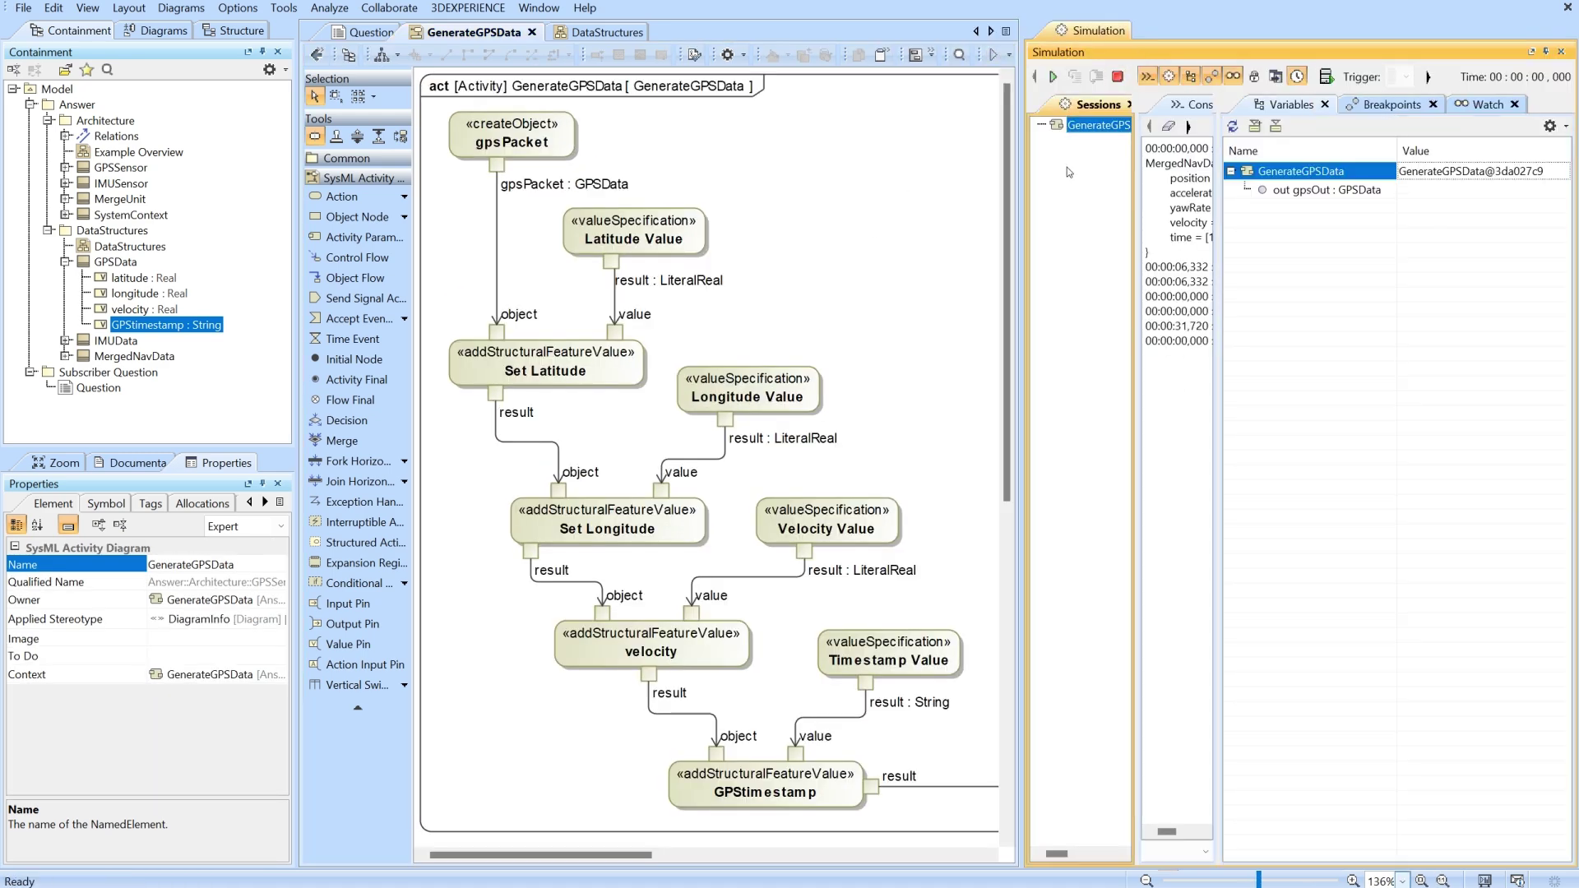
{"action": "left_click_drag", "start_coordinate": [1027, 174], "coordinate": [1189, 175]}
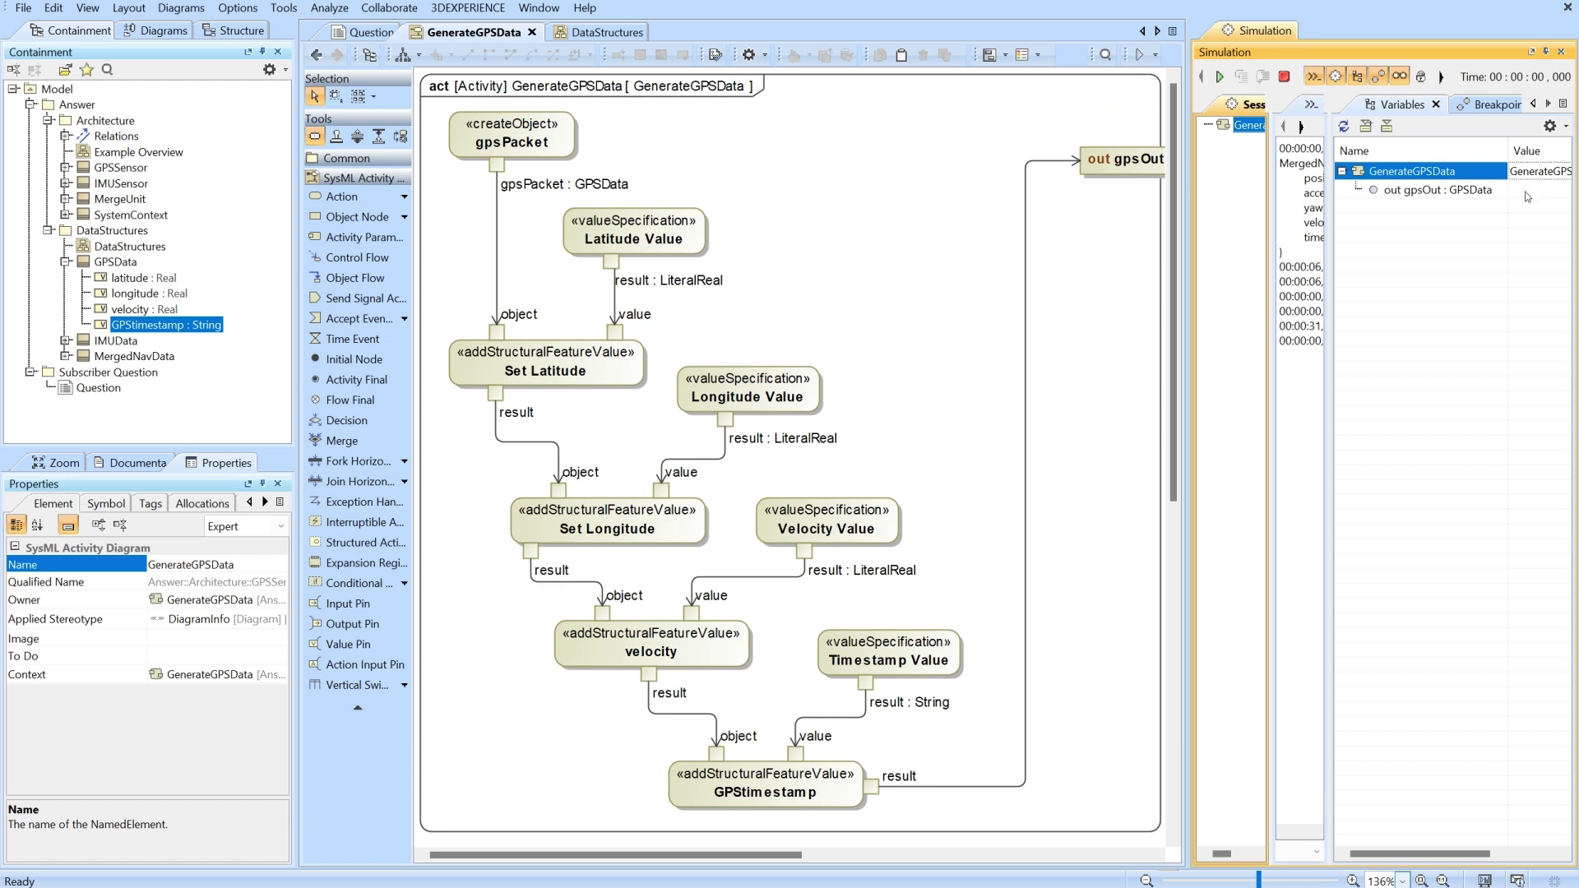
{"action": "left_click_drag", "start_coordinate": [1196, 232], "coordinate": [1267, 232]}
{"action": "left_click", "coordinate": [1305, 84]}
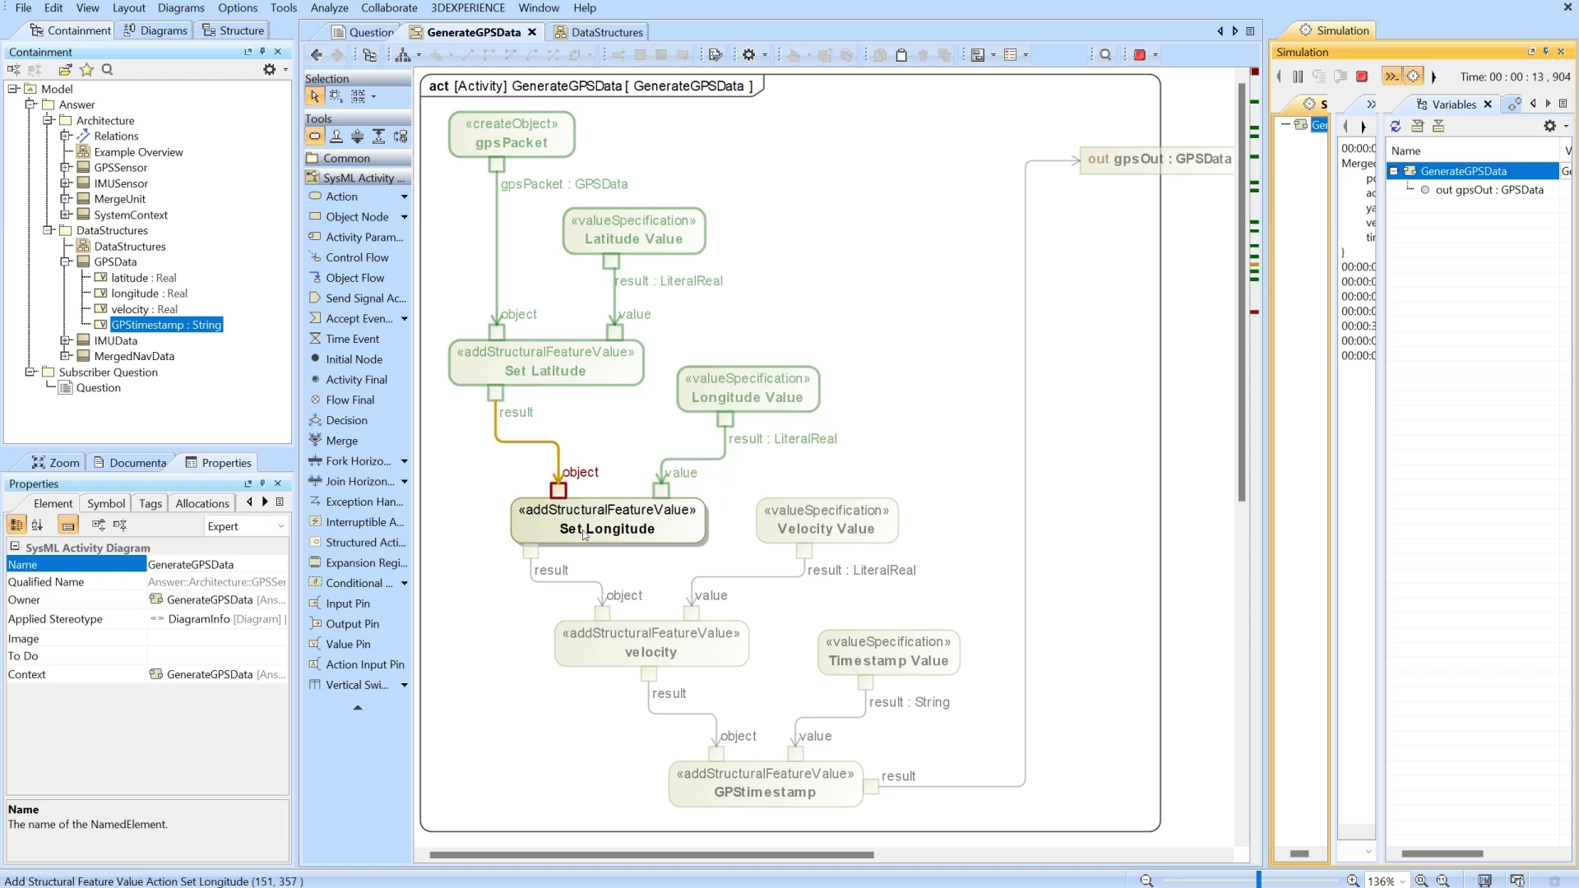
{"action": "mouse_move", "coordinate": [553, 524]}
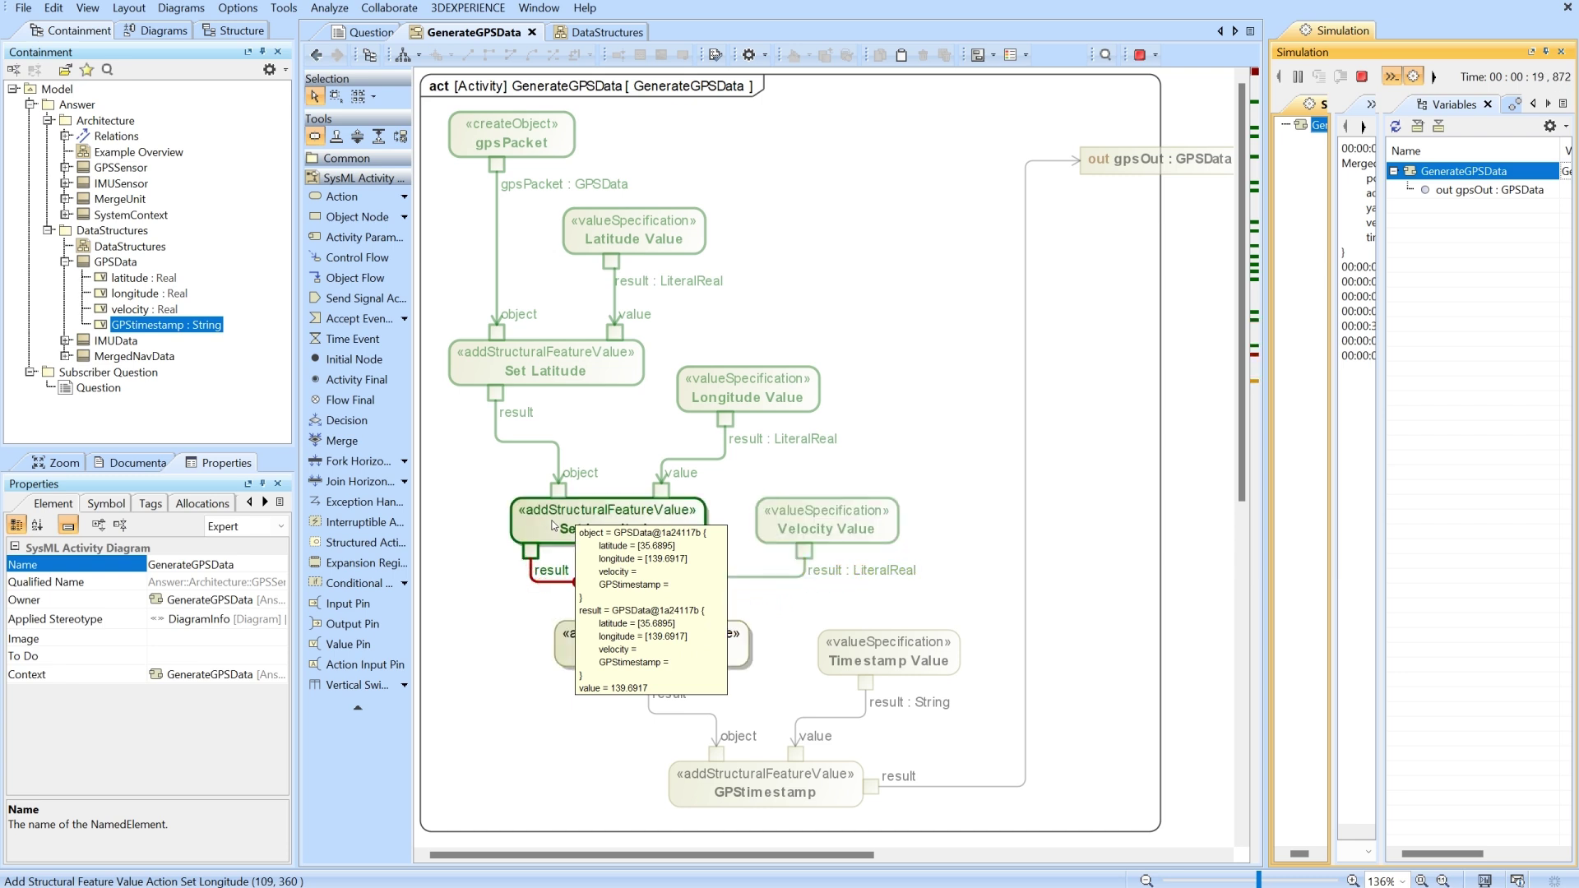
{"action": "mouse_move", "coordinate": [682, 635]}
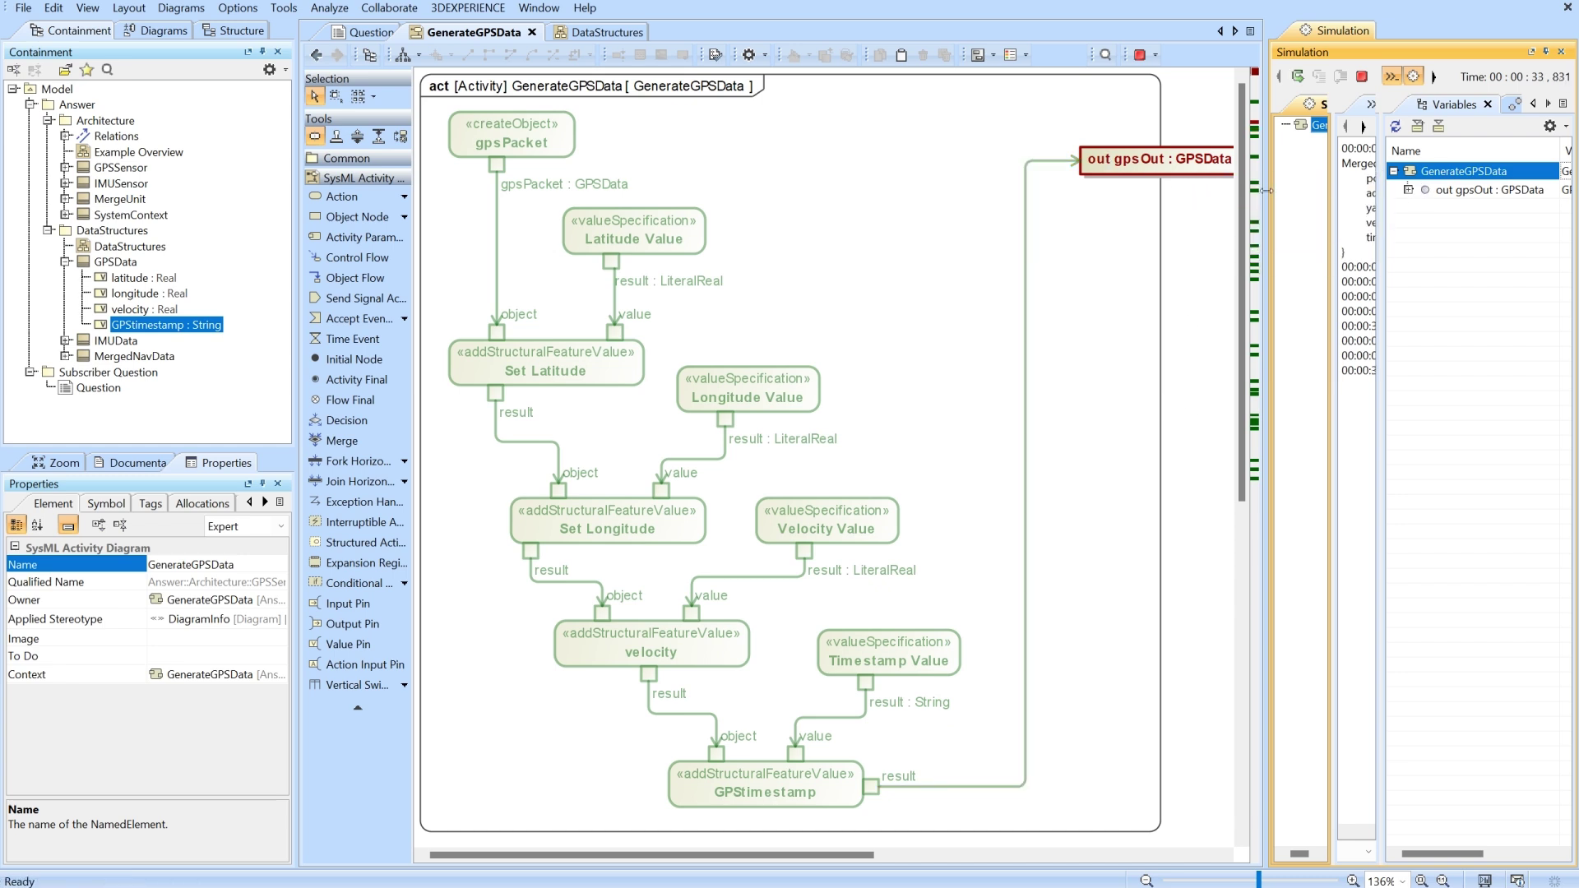
Step: Expand gpsOut to check the GPS packet values, close the simulation, and return to Example Overview
{"action": "left_click_drag", "start_coordinate": [965, 217], "coordinate": [938, 210]}
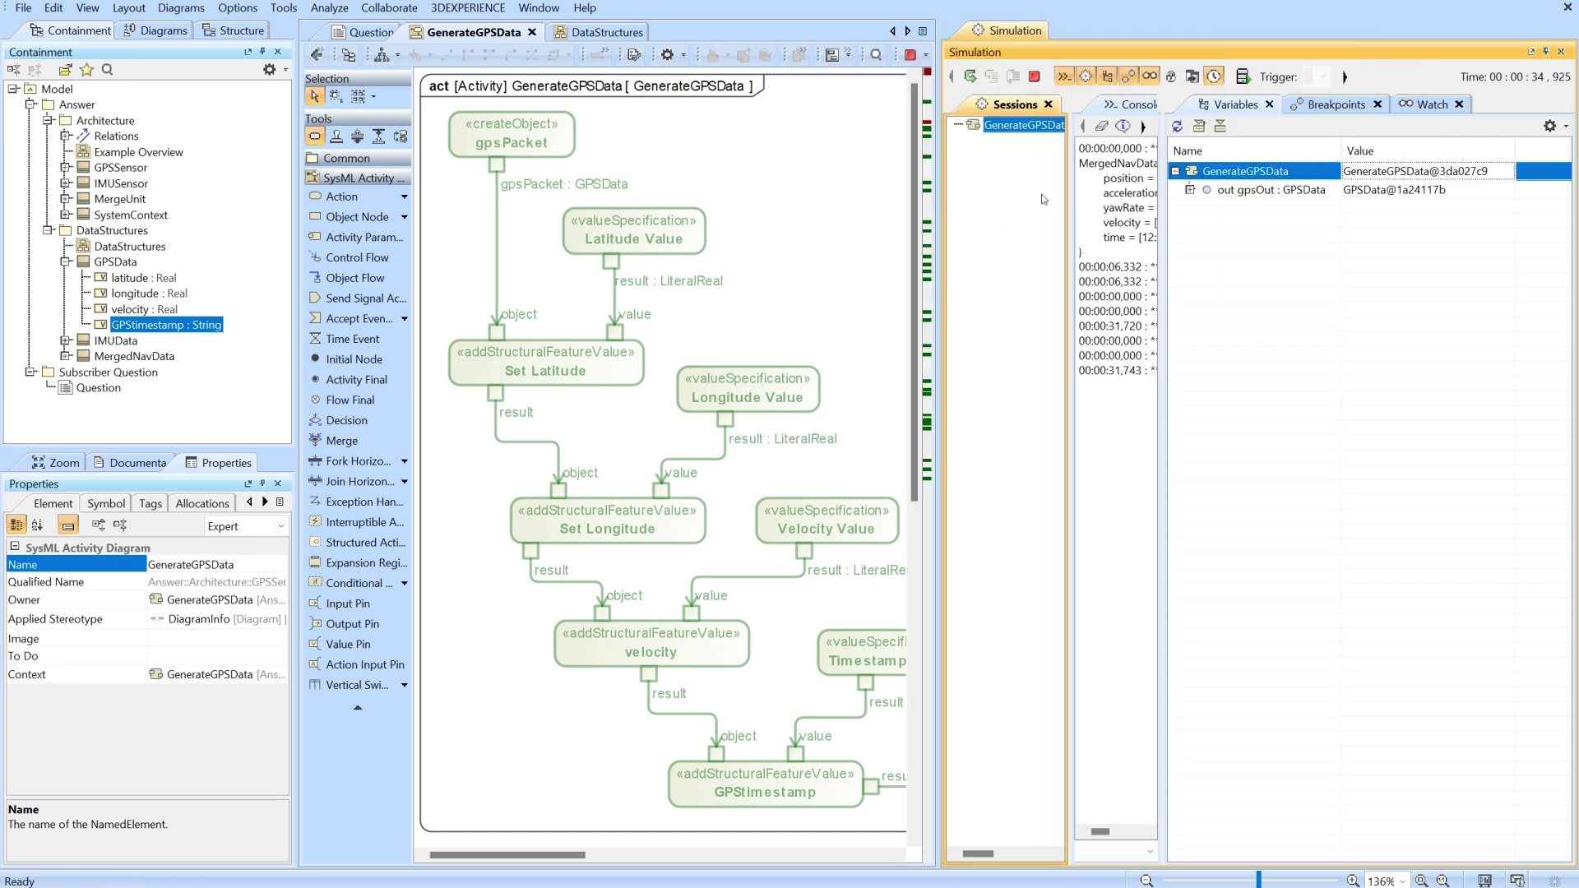
{"action": "left_click", "coordinate": [1190, 190]}
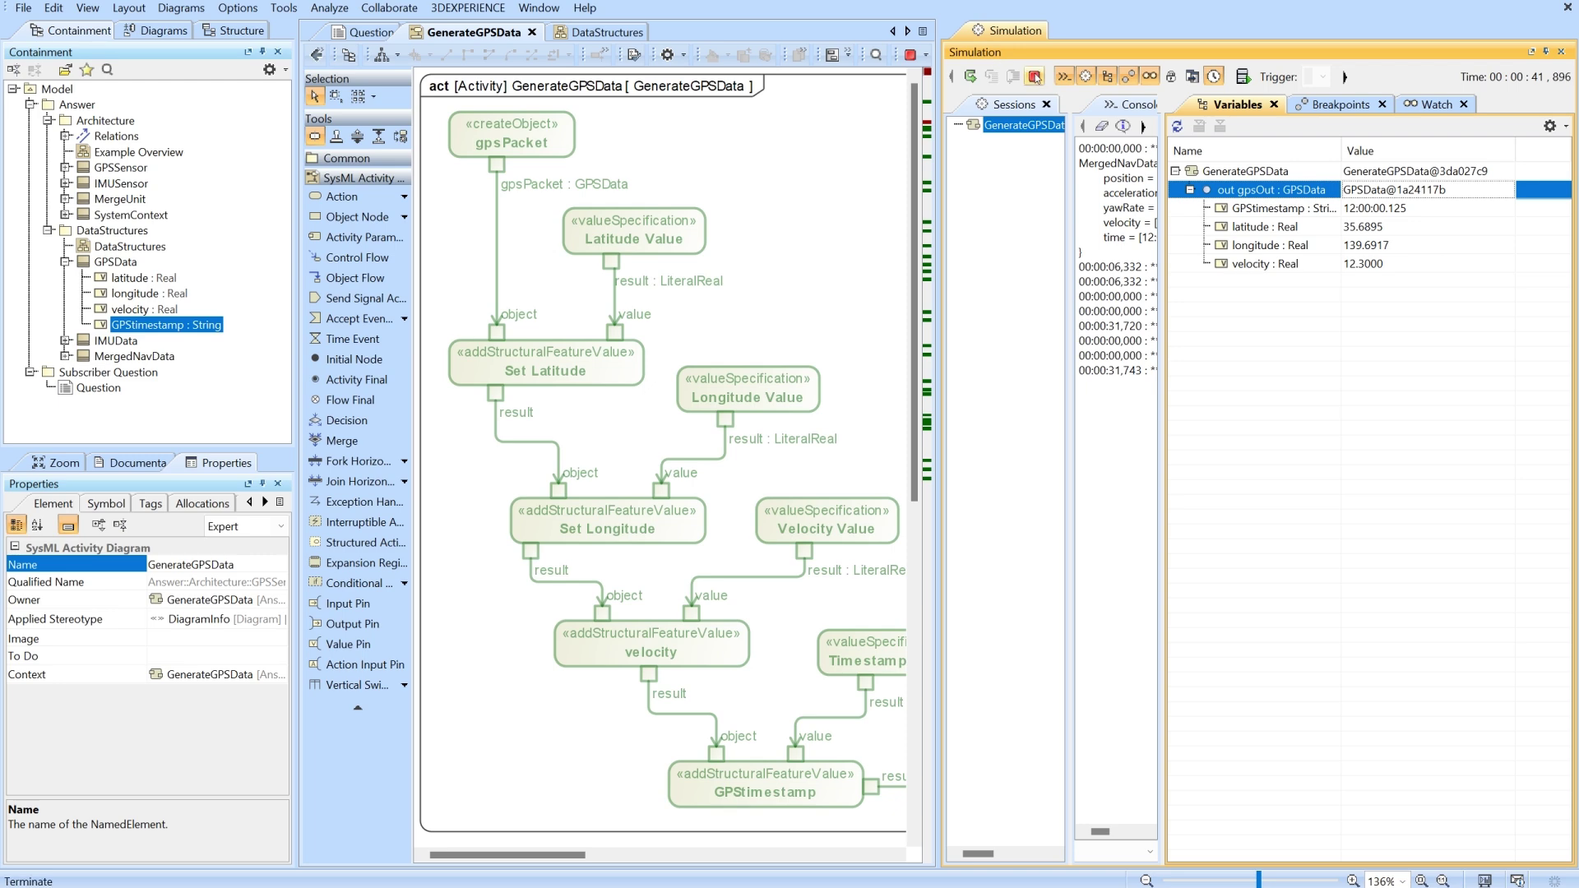
{"action": "left_click", "coordinate": [1561, 52]}
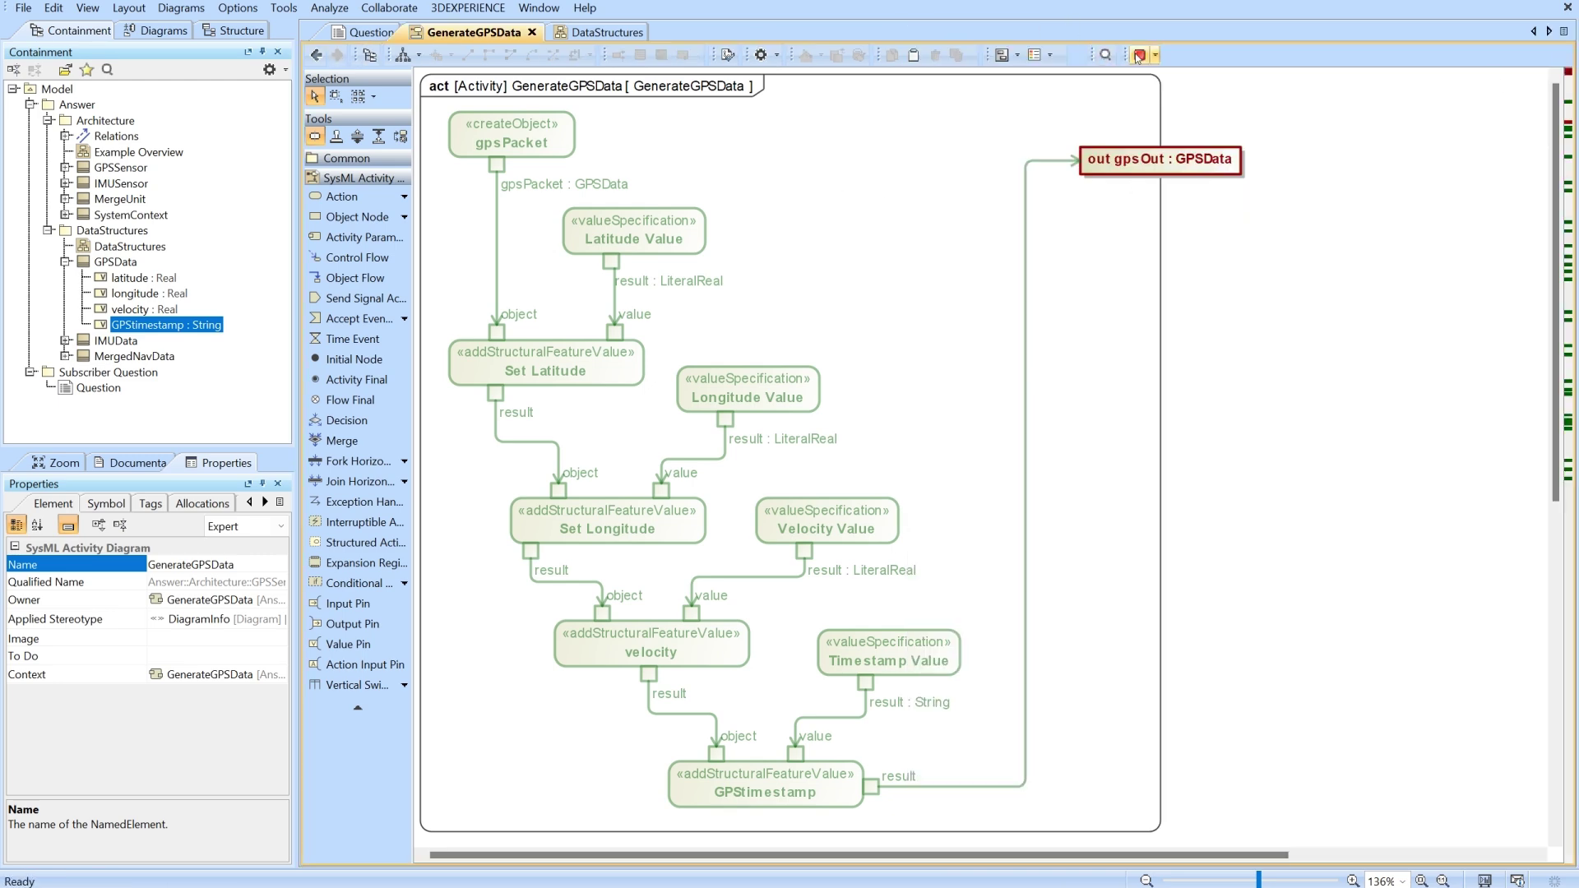
{"action": "left_click", "coordinate": [316, 54]}
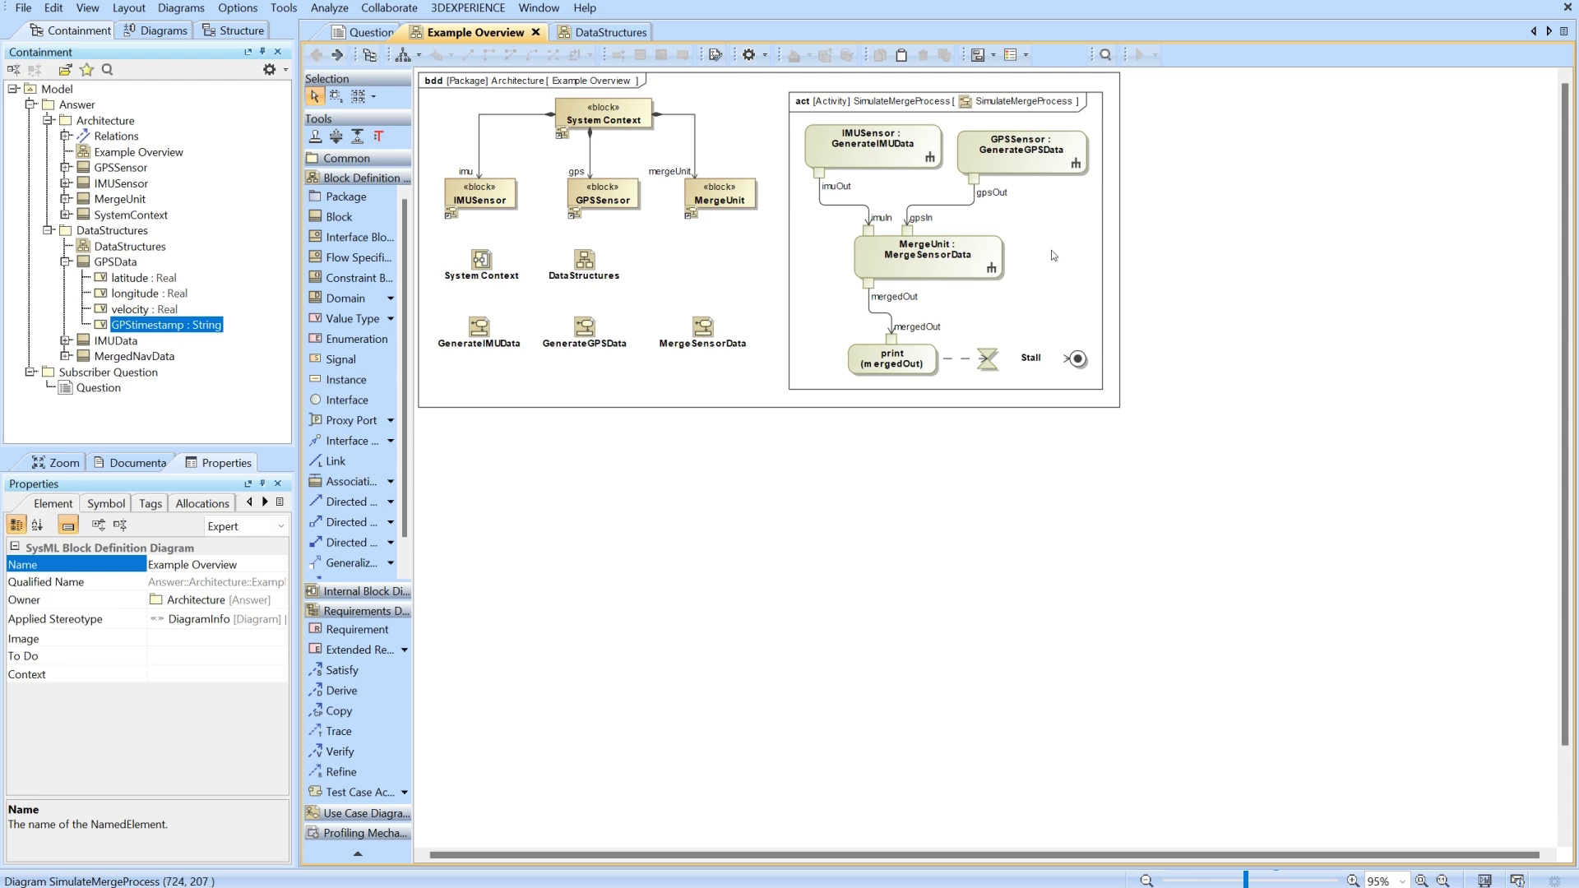
Step: Open the MergeSensorData diagram and the Read Latitude specification, showing it reads latitude : Real
{"action": "double_click", "coordinate": [711, 331]}
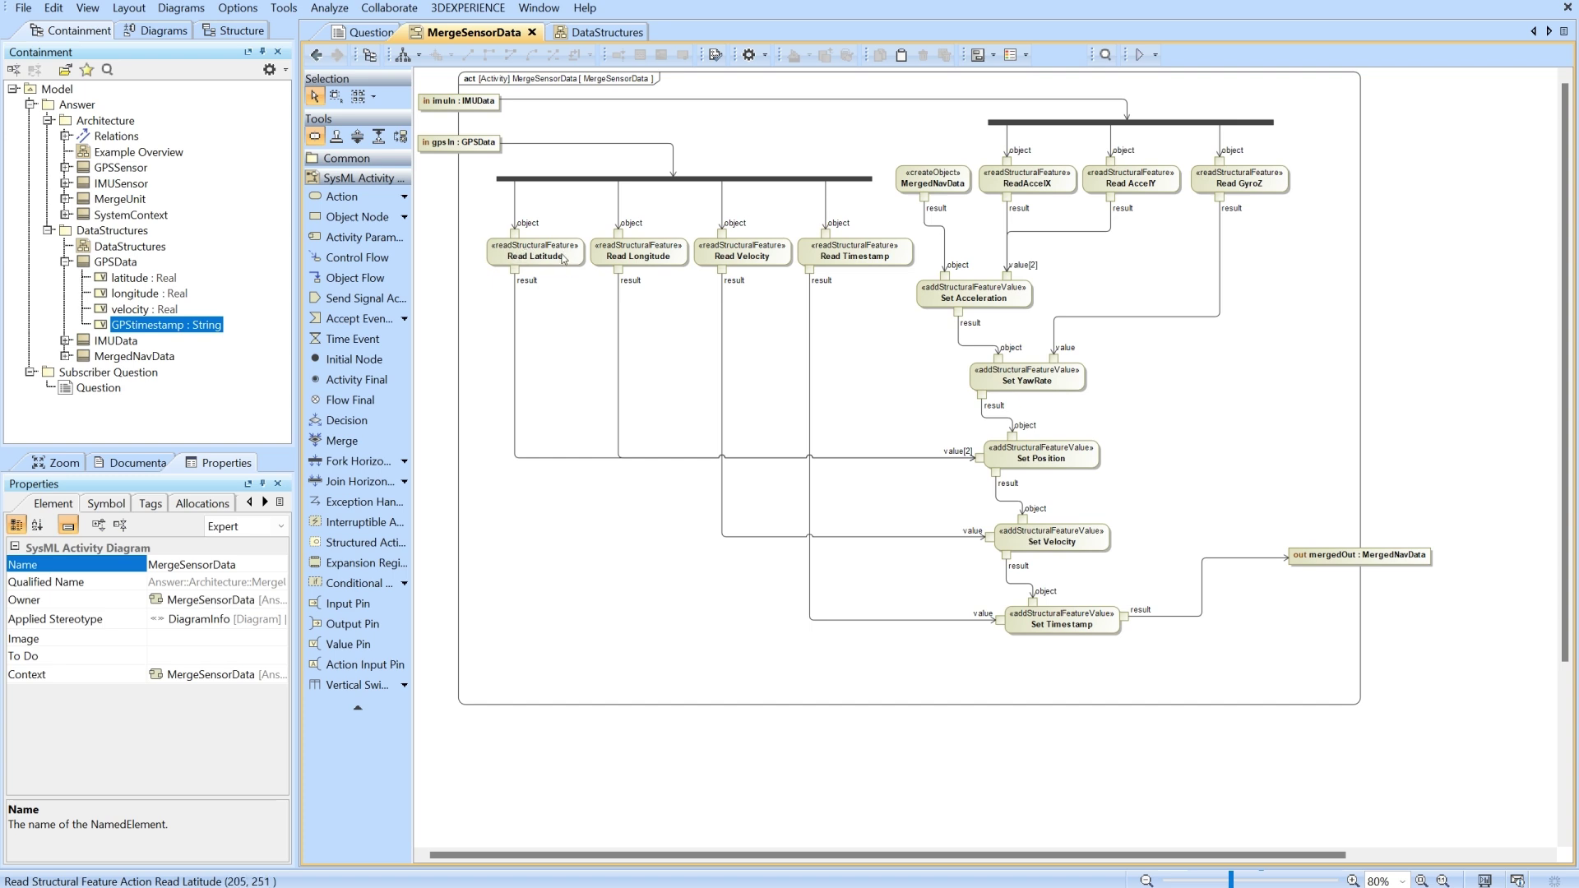
{"action": "double_click", "coordinate": [530, 252]}
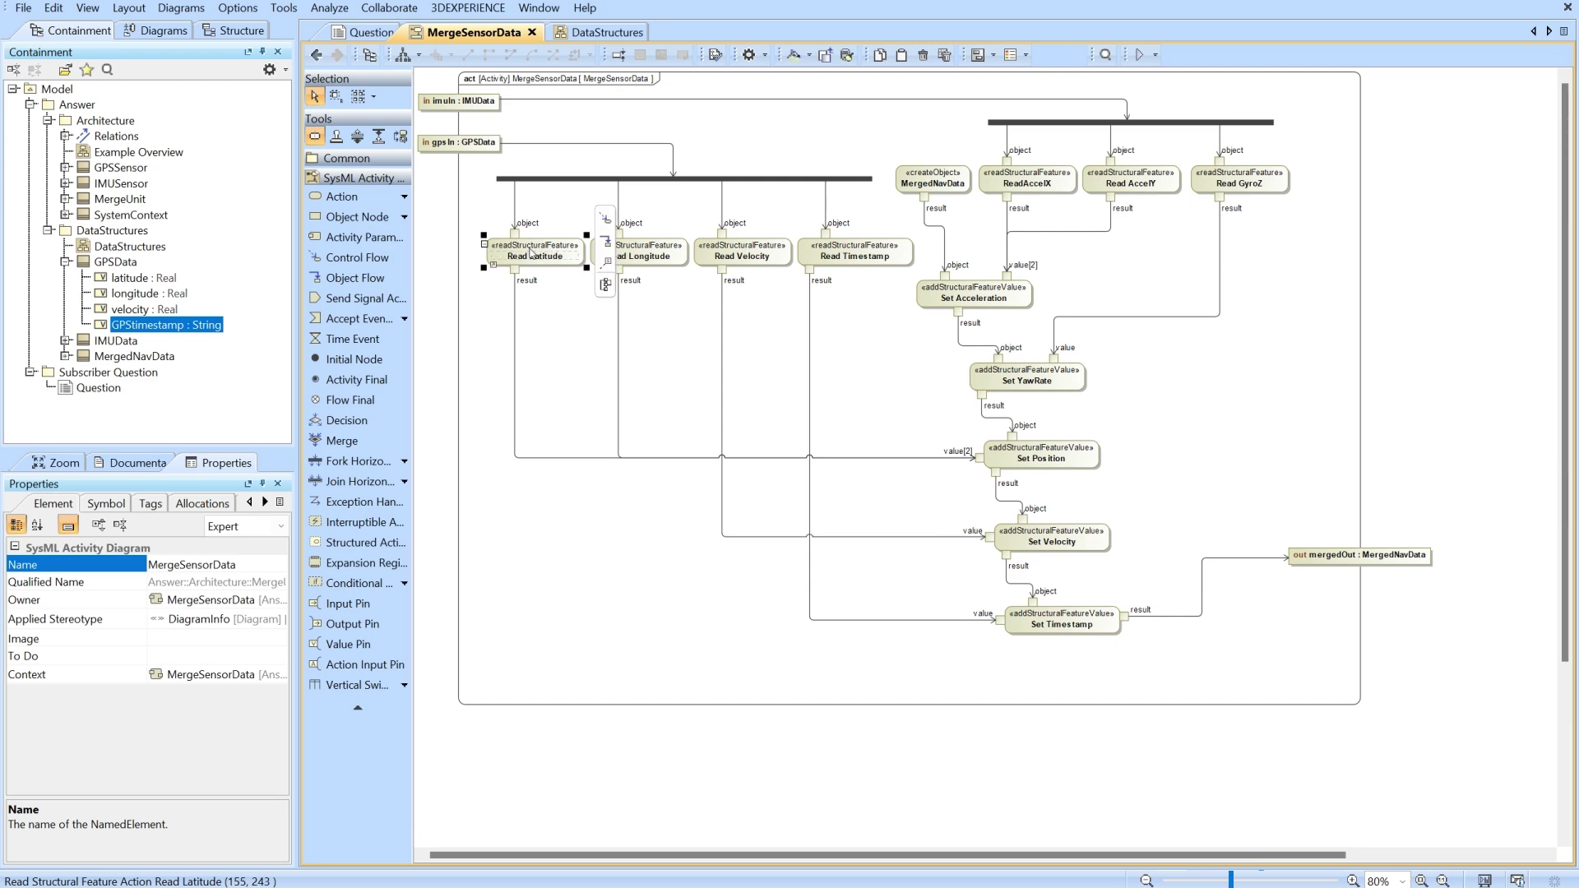
{"action": "left_click_drag", "start_coordinate": [966, 238], "coordinate": [962, 210]}
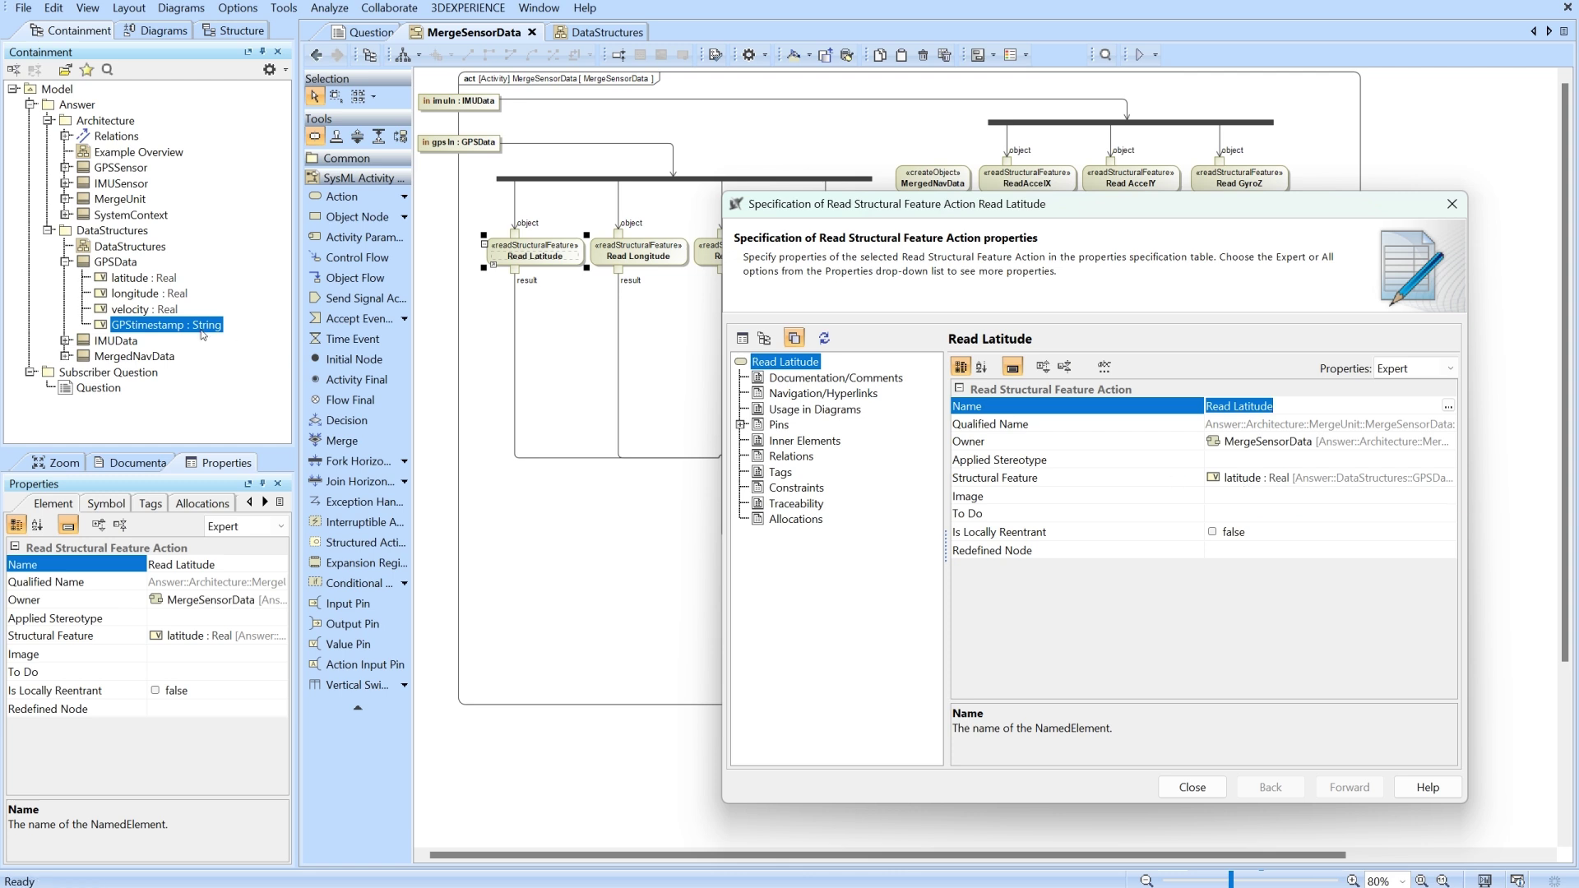
Step: Check that Read Longitude reads the longitude property of GPSData
{"action": "left_click", "coordinate": [116, 278]}
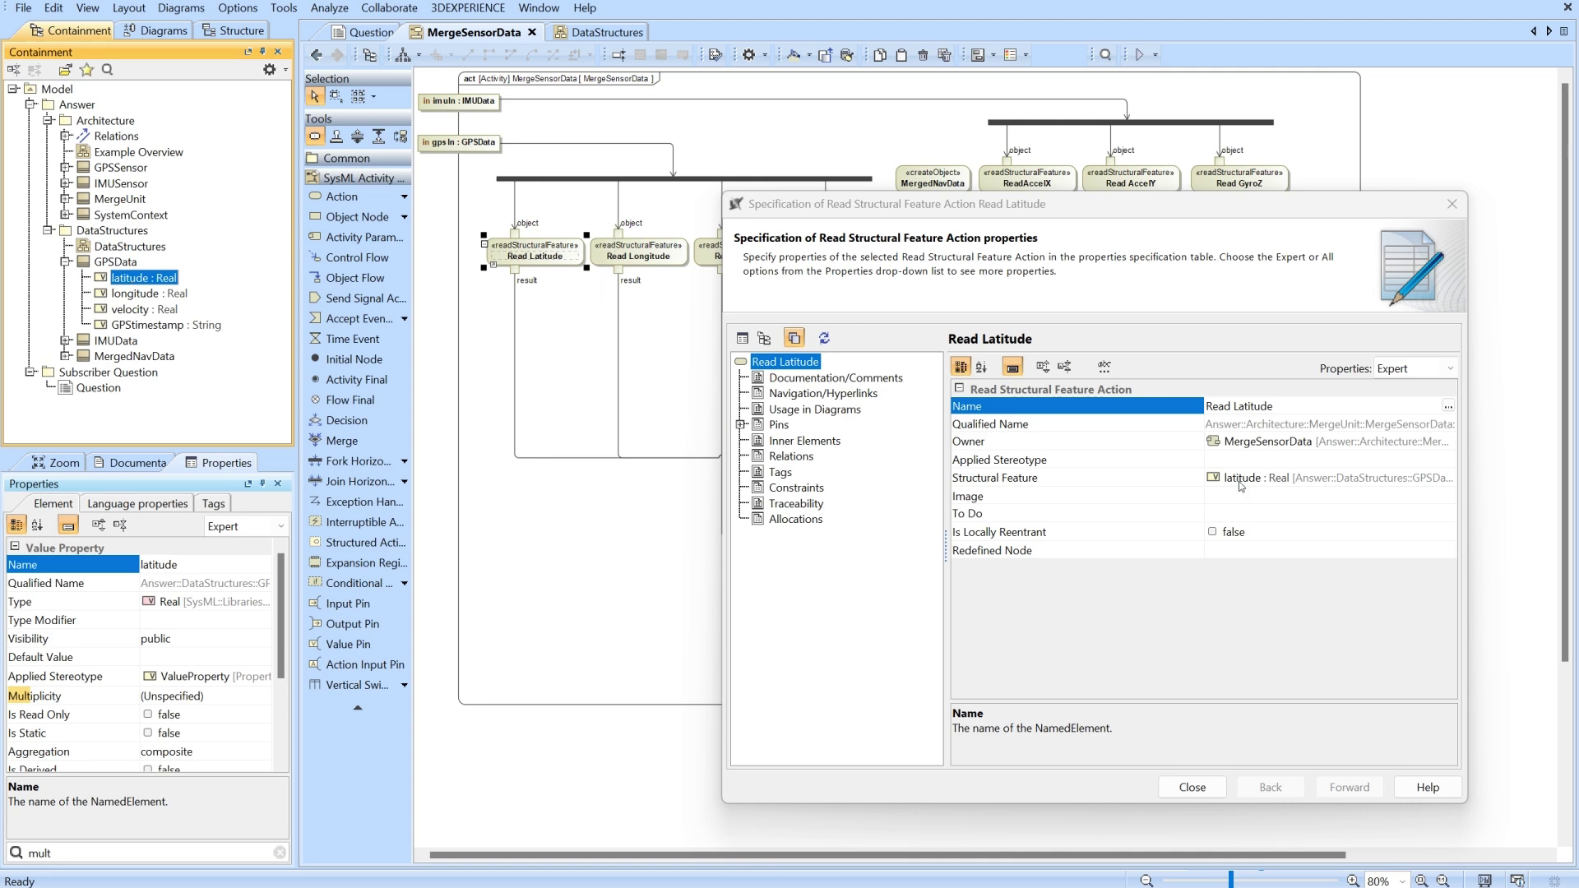
{"action": "left_click", "coordinate": [638, 255]}
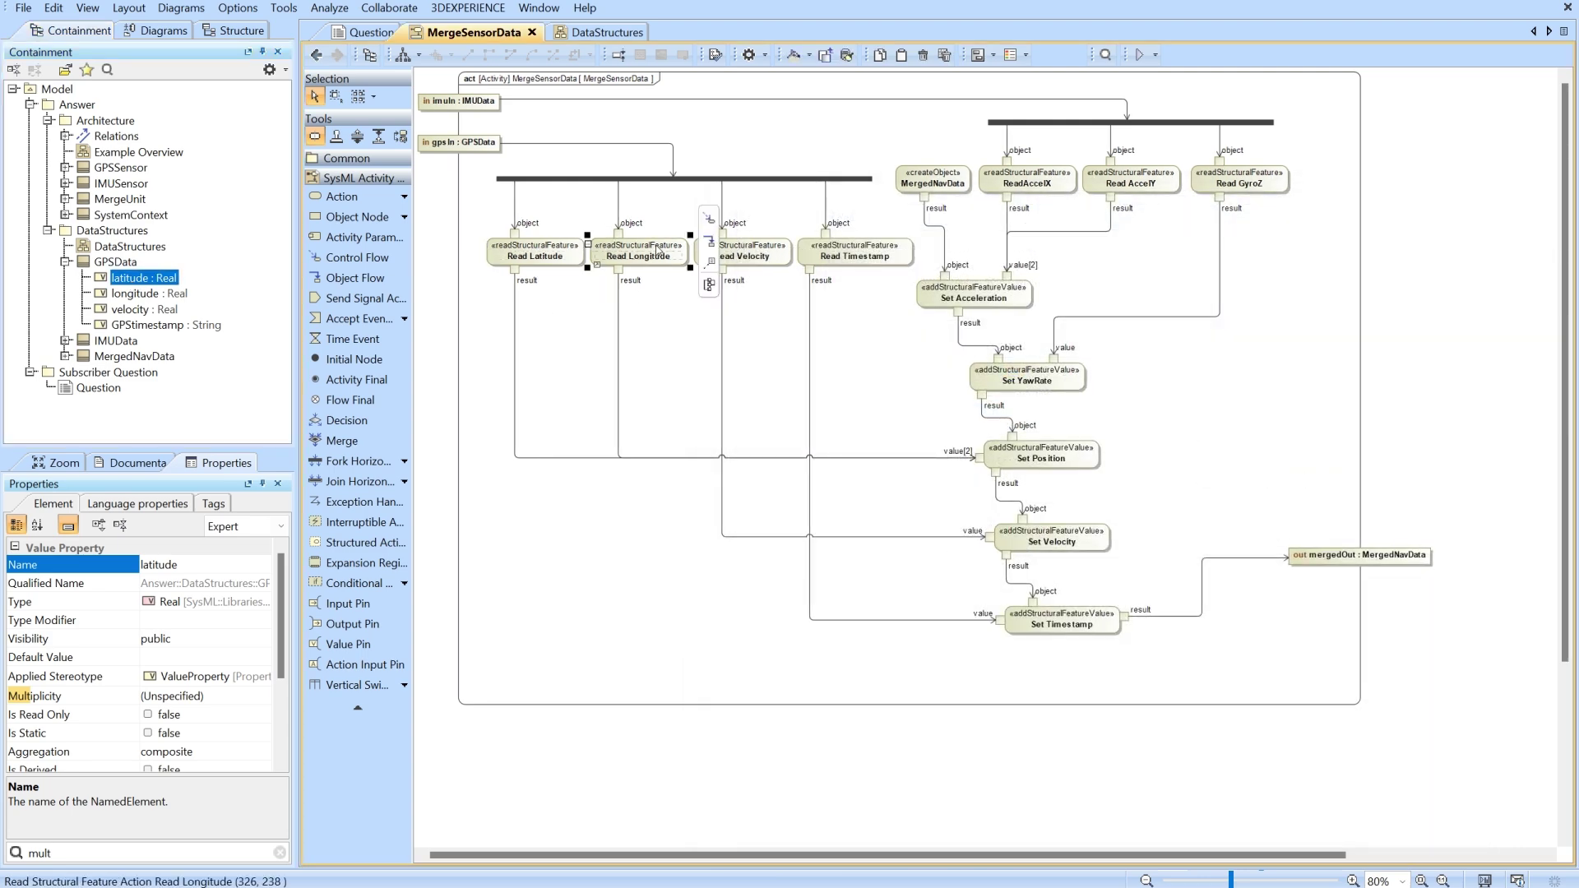
{"action": "left_click", "coordinate": [131, 294]}
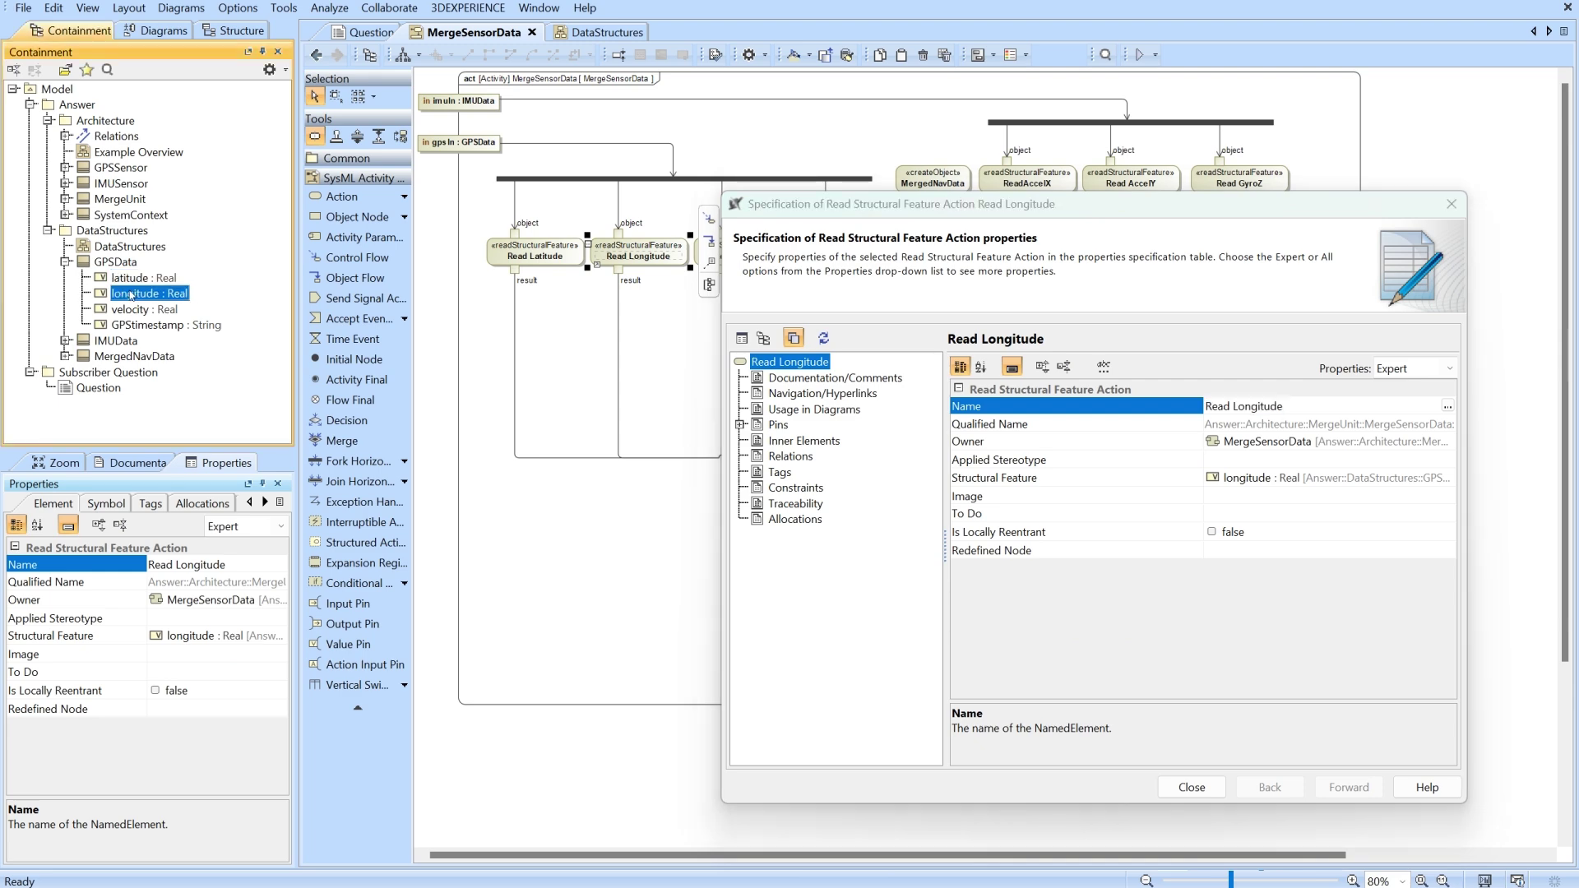
{"action": "left_click", "coordinate": [1451, 204]}
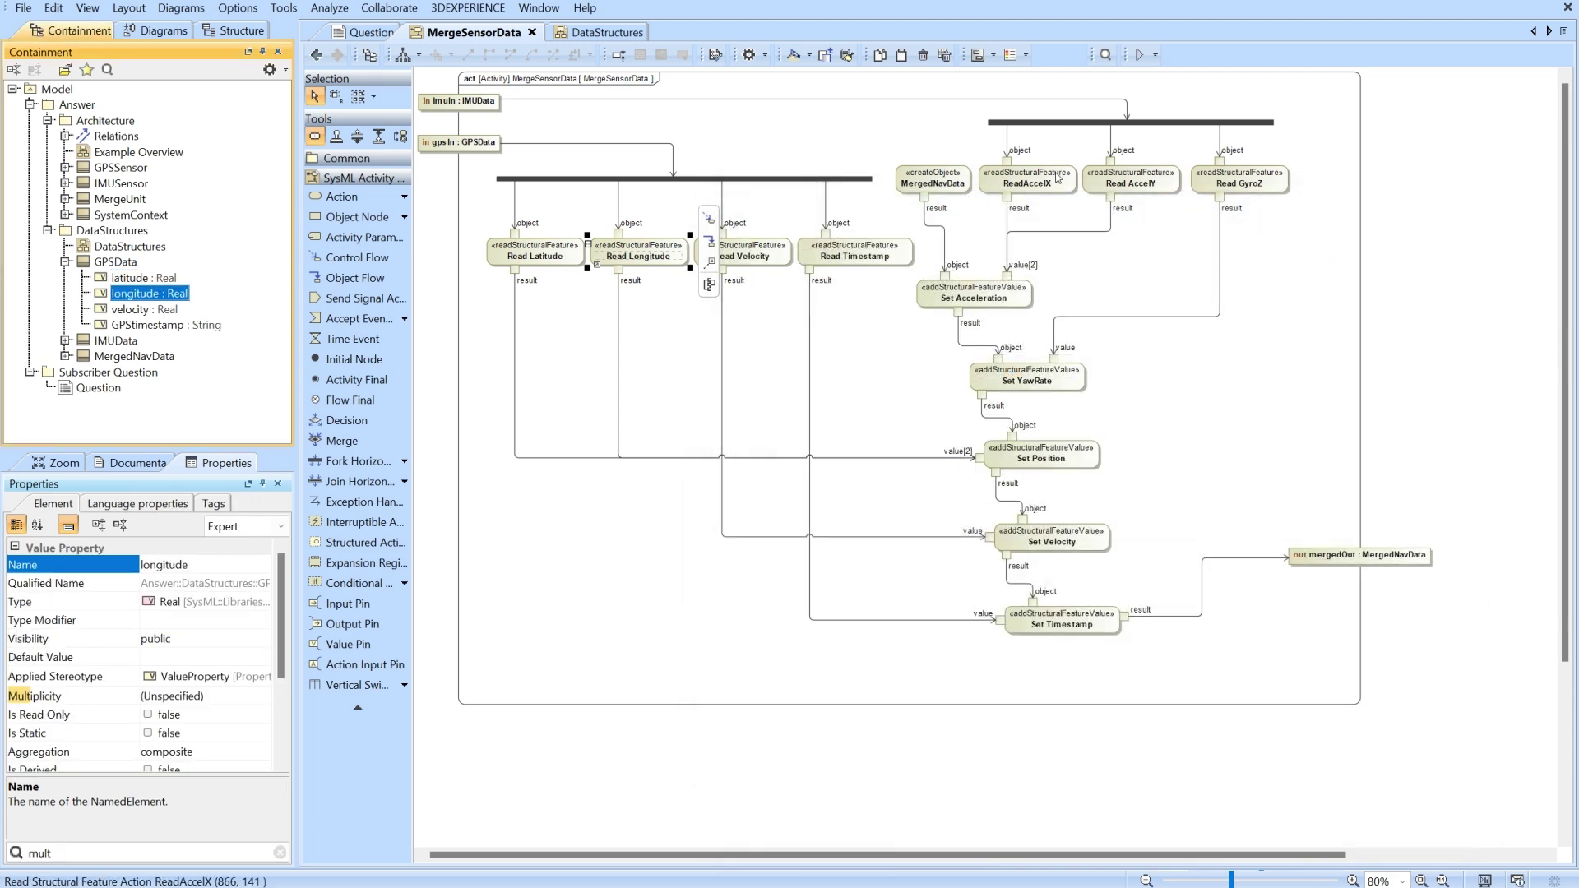
Step: Confirm ReadAccelX reads accelX : Real of IMUData, then close its specification
{"action": "left_click", "coordinate": [1131, 183]}
{"action": "double_click", "coordinate": [1031, 184]}
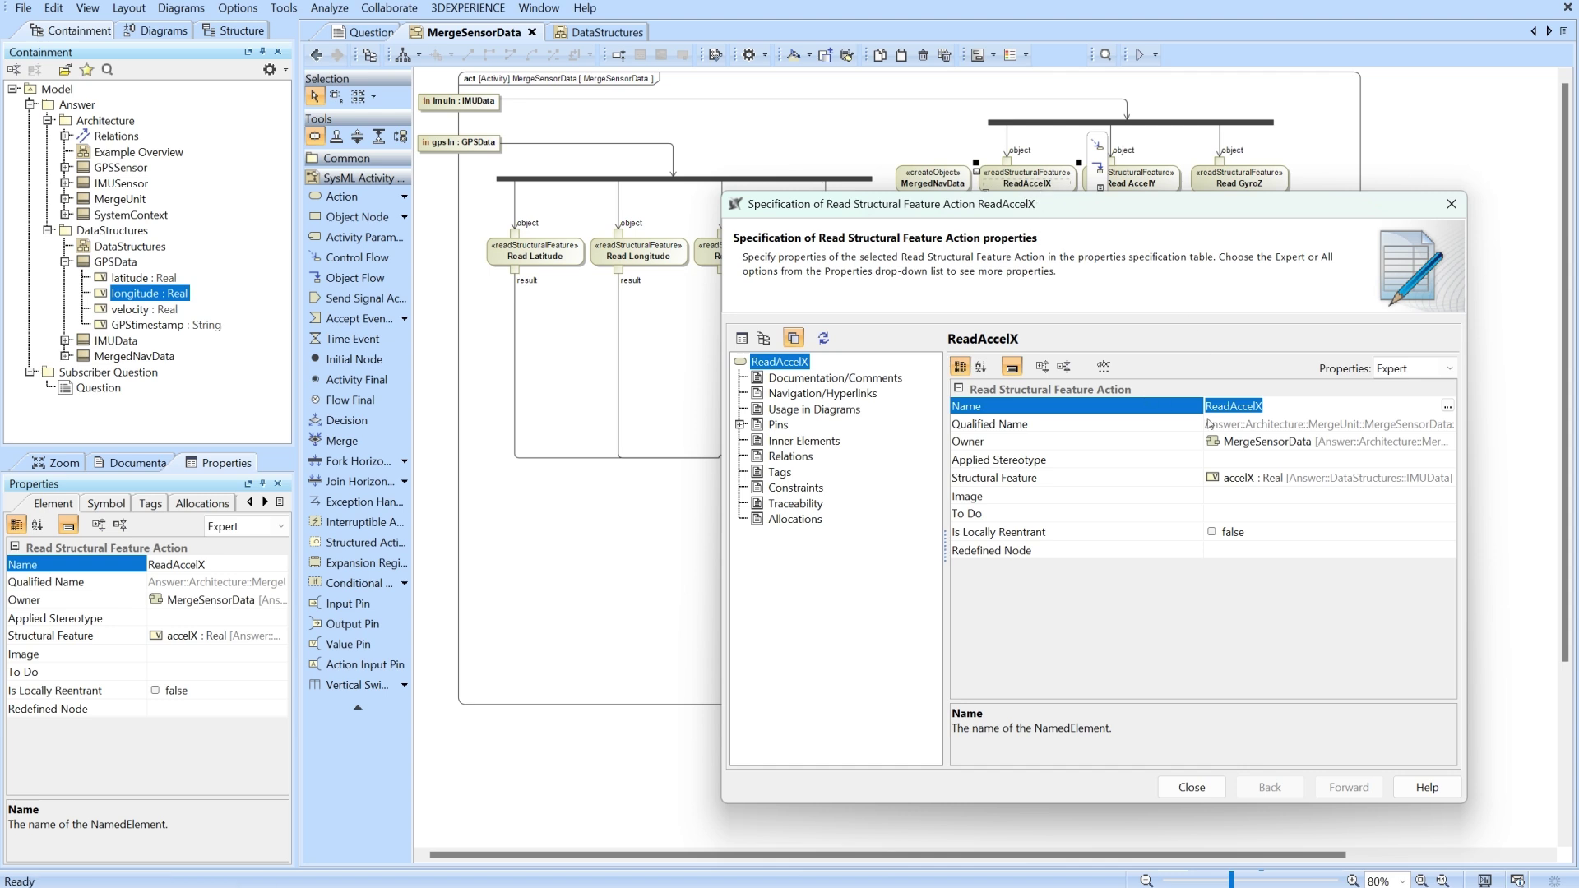
{"action": "left_click", "coordinate": [1233, 481]}
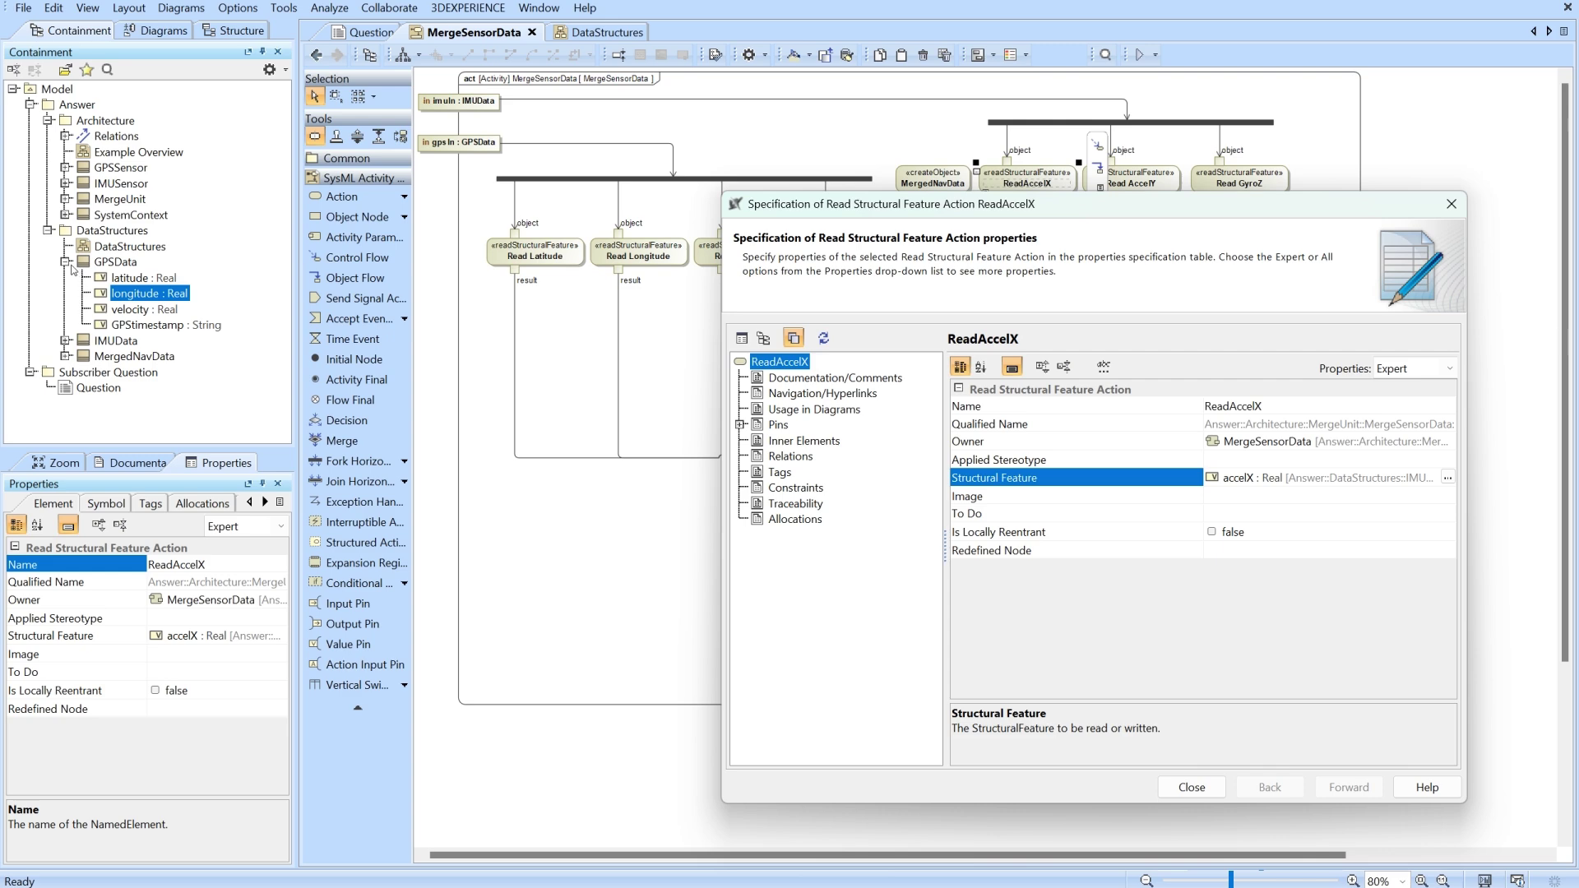
{"action": "left_click", "coordinate": [65, 340]}
{"action": "left_click", "coordinate": [130, 357]}
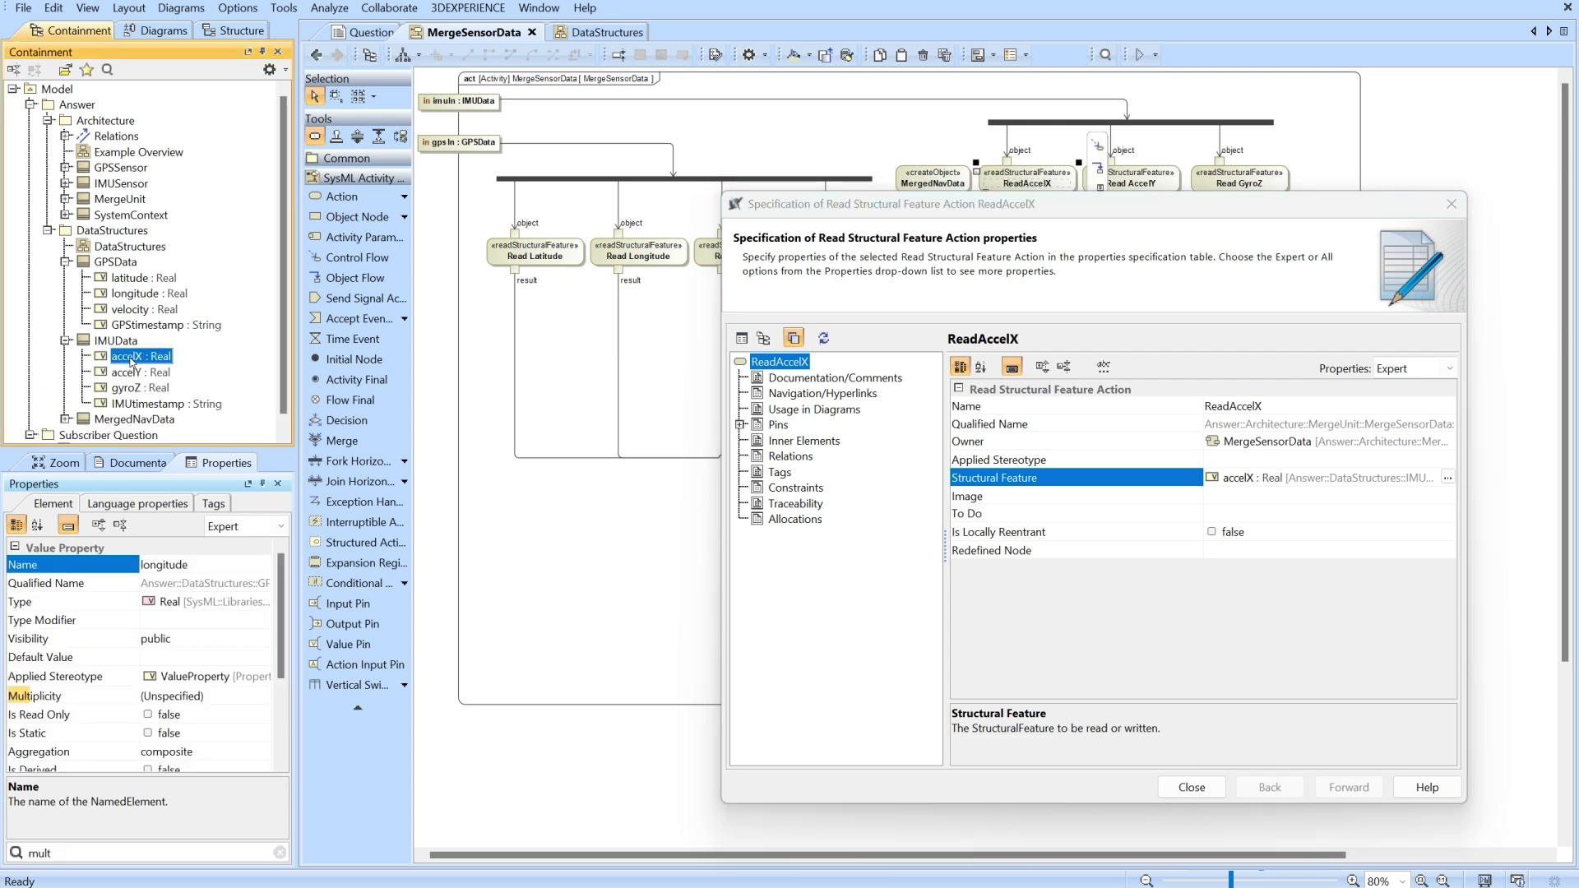
{"action": "left_click_drag", "start_coordinate": [1151, 204], "coordinate": [1111, 333]}
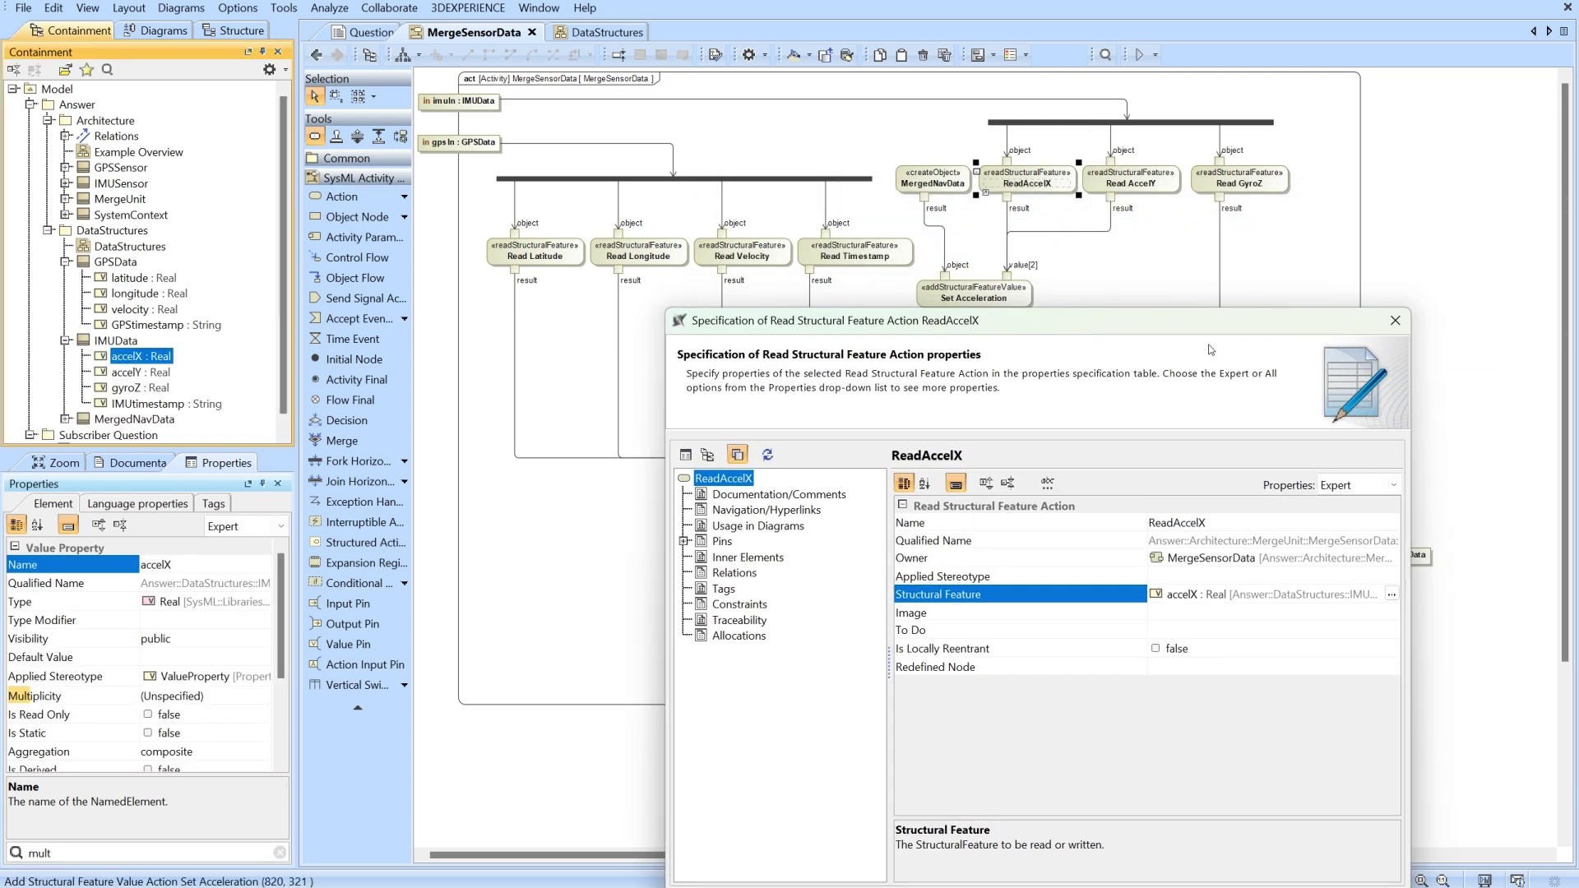
{"action": "left_click", "coordinate": [1389, 331]}
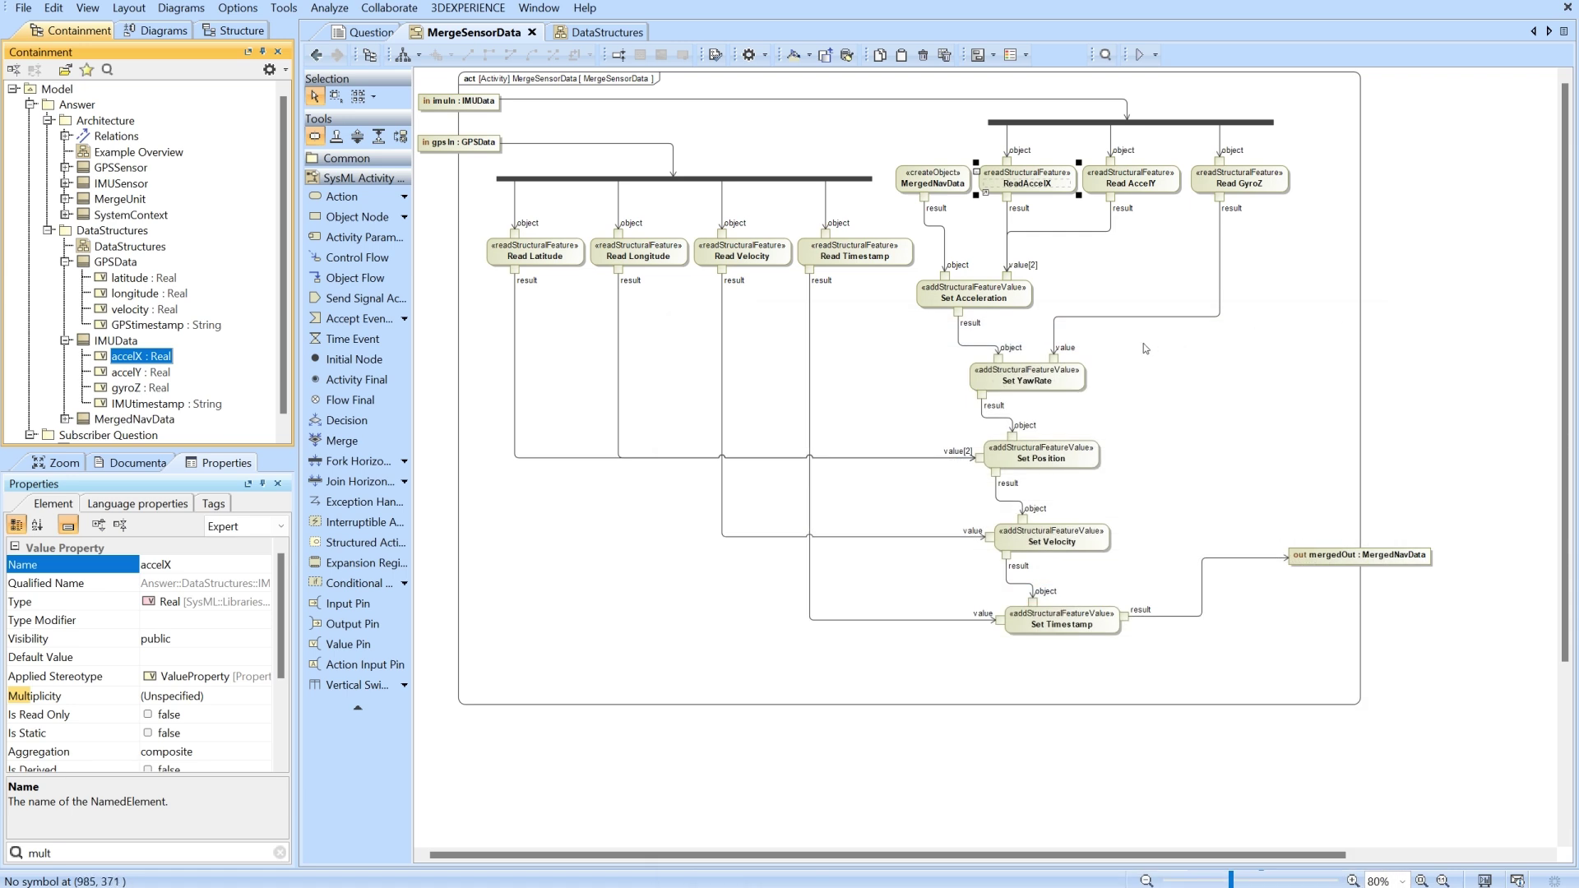
{"action": "left_click", "coordinate": [1145, 349]}
Step: Expand MergedNavData and inspect its position, acceleration, yawRate, velocity and time properties
{"action": "left_click", "coordinate": [921, 168]}
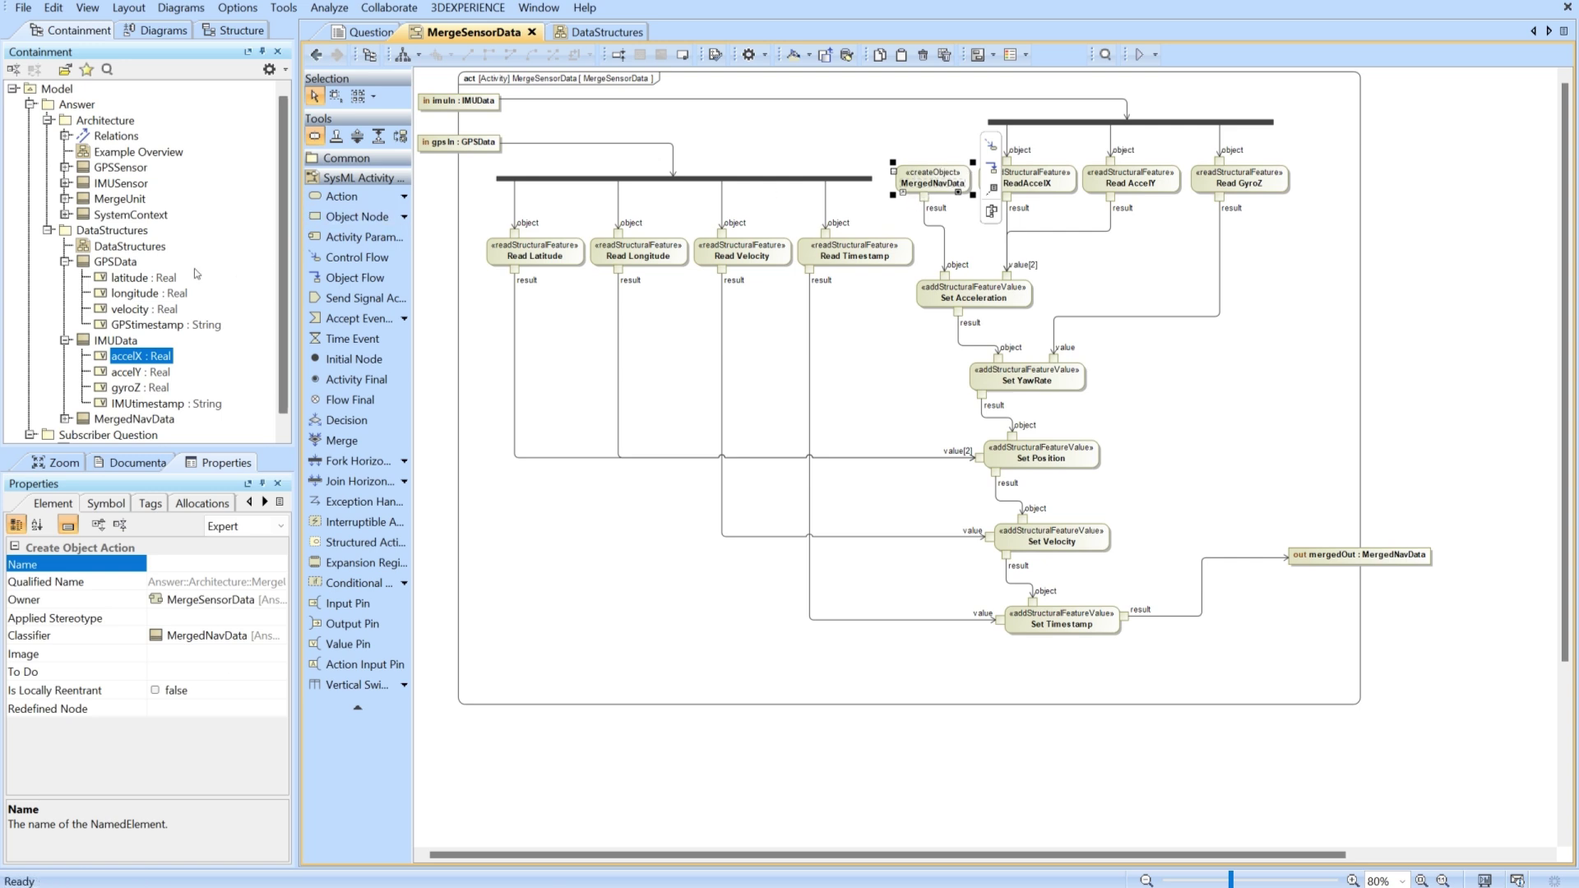
{"action": "scroll", "coordinate": [118, 436], "scroll_direction": "down", "scroll_amount": 1}
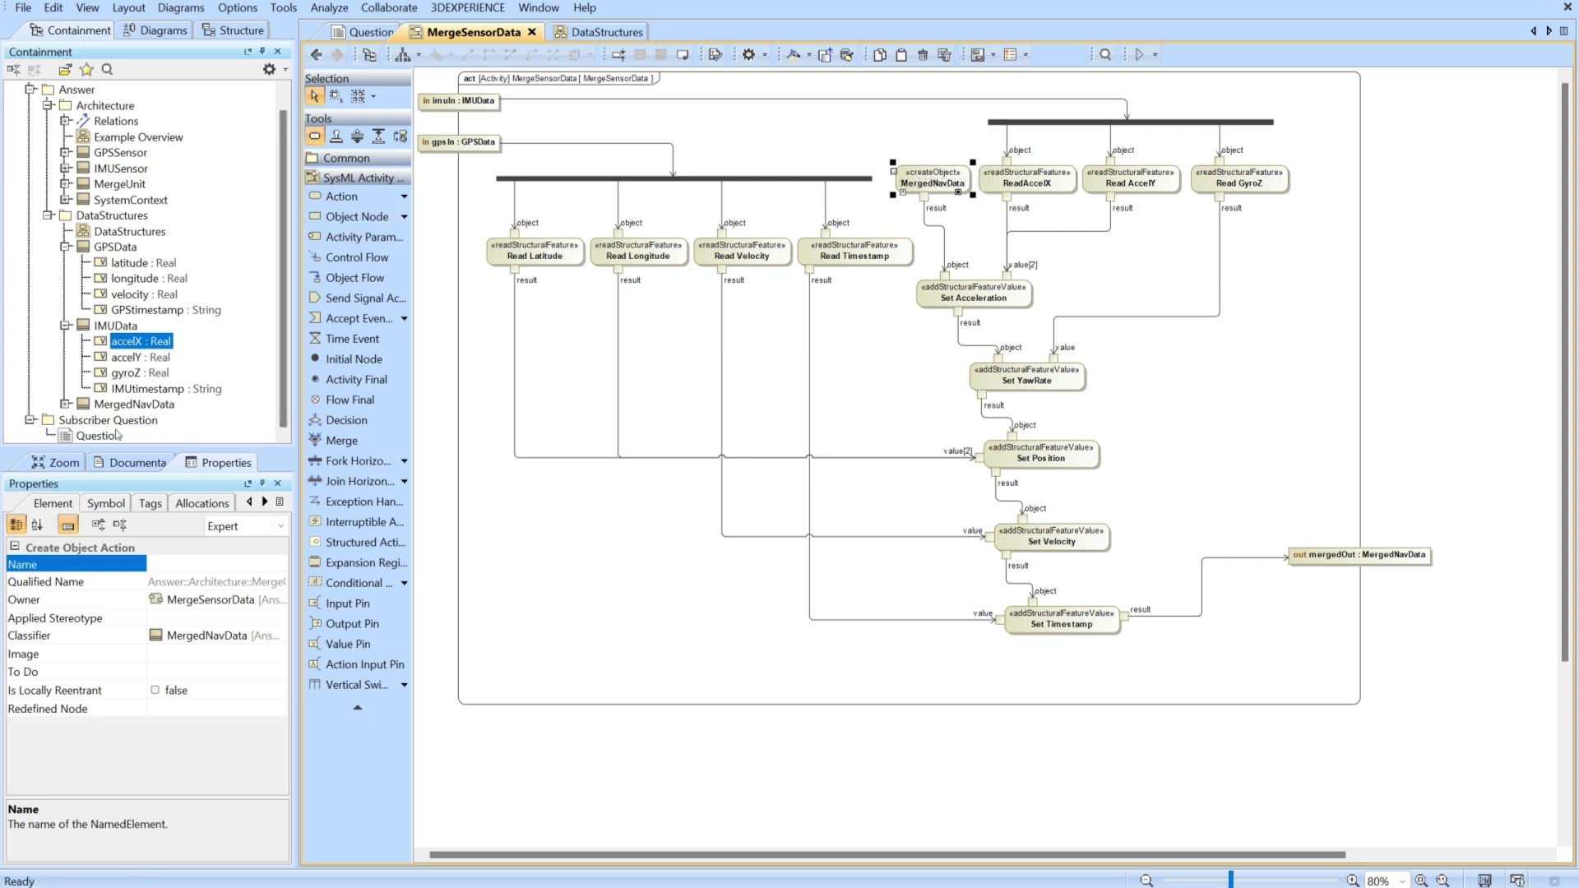
{"action": "left_click", "coordinate": [65, 403]}
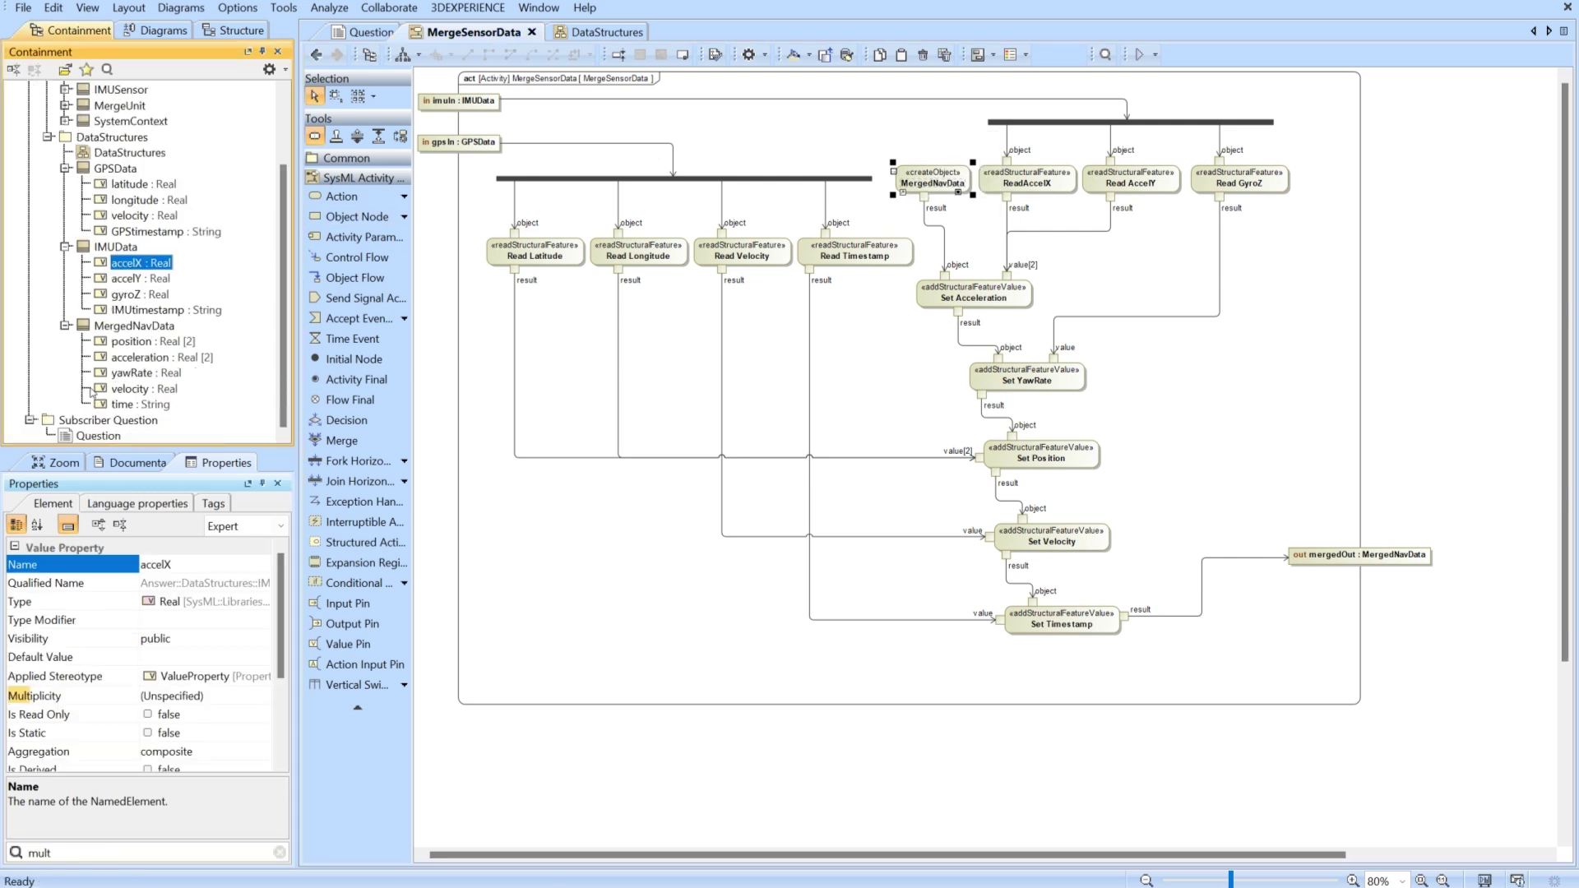
{"action": "left_click", "coordinate": [131, 326]}
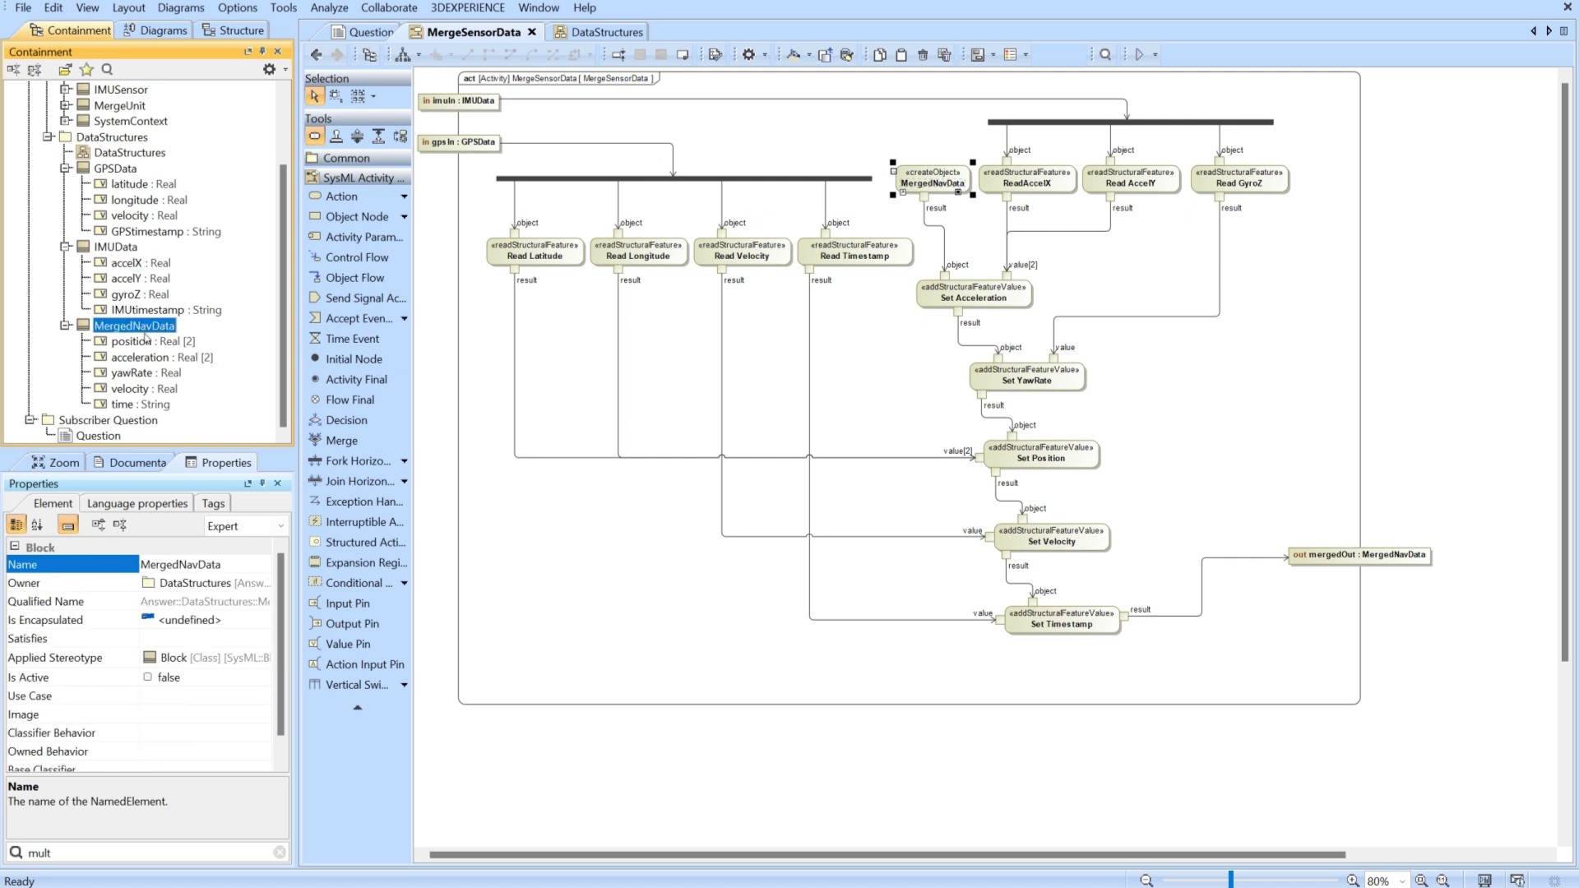
{"action": "mouse_move", "coordinate": [913, 182]}
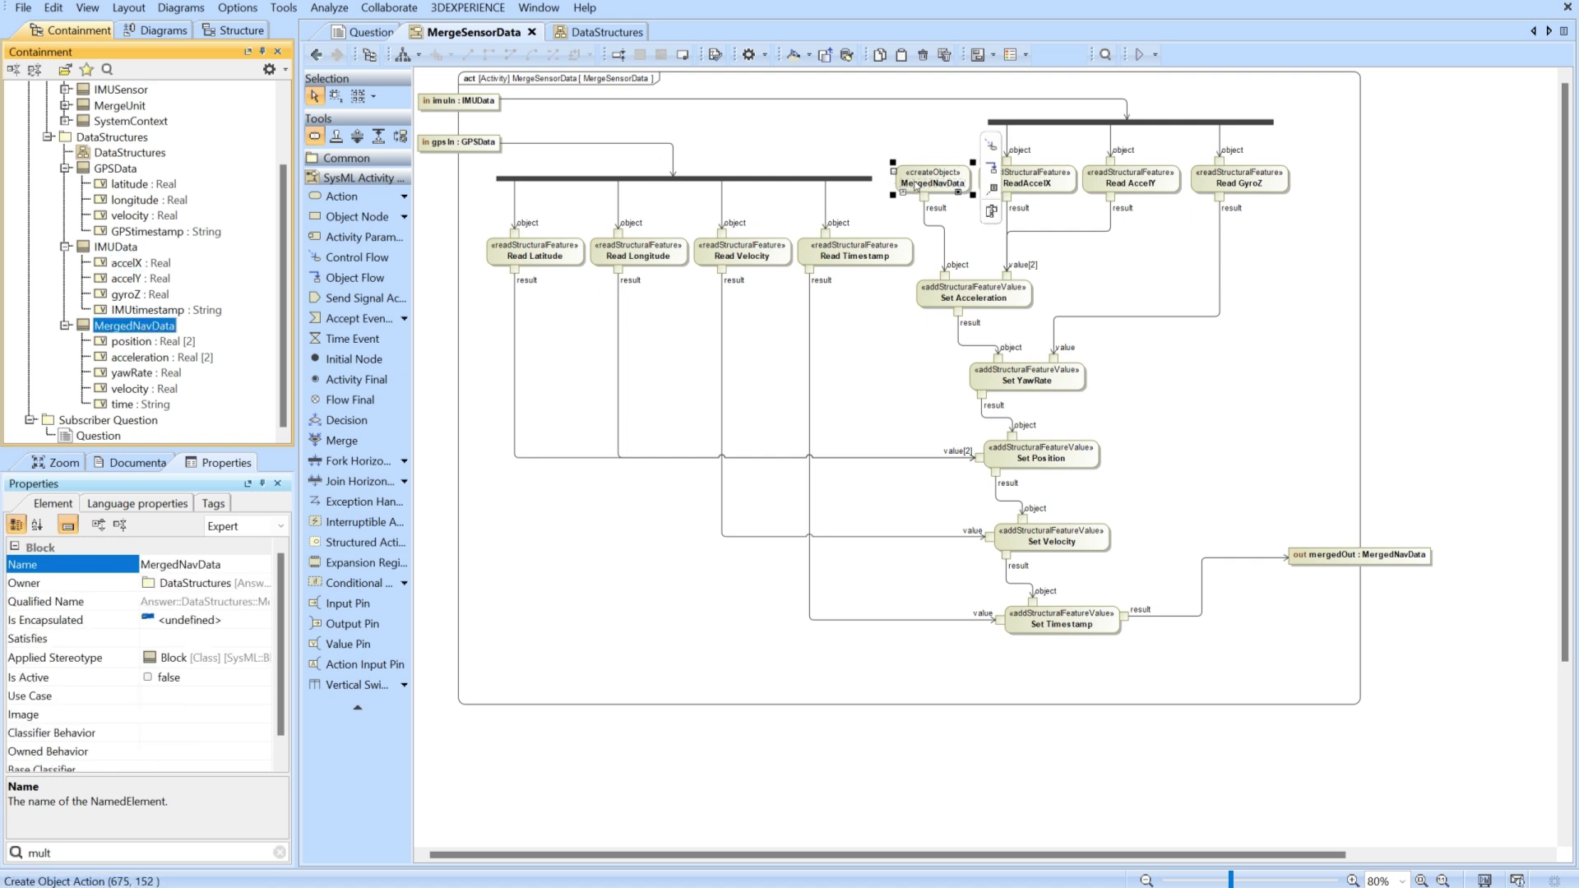
{"action": "left_click", "coordinate": [140, 341]}
{"action": "left_click", "coordinate": [135, 357]}
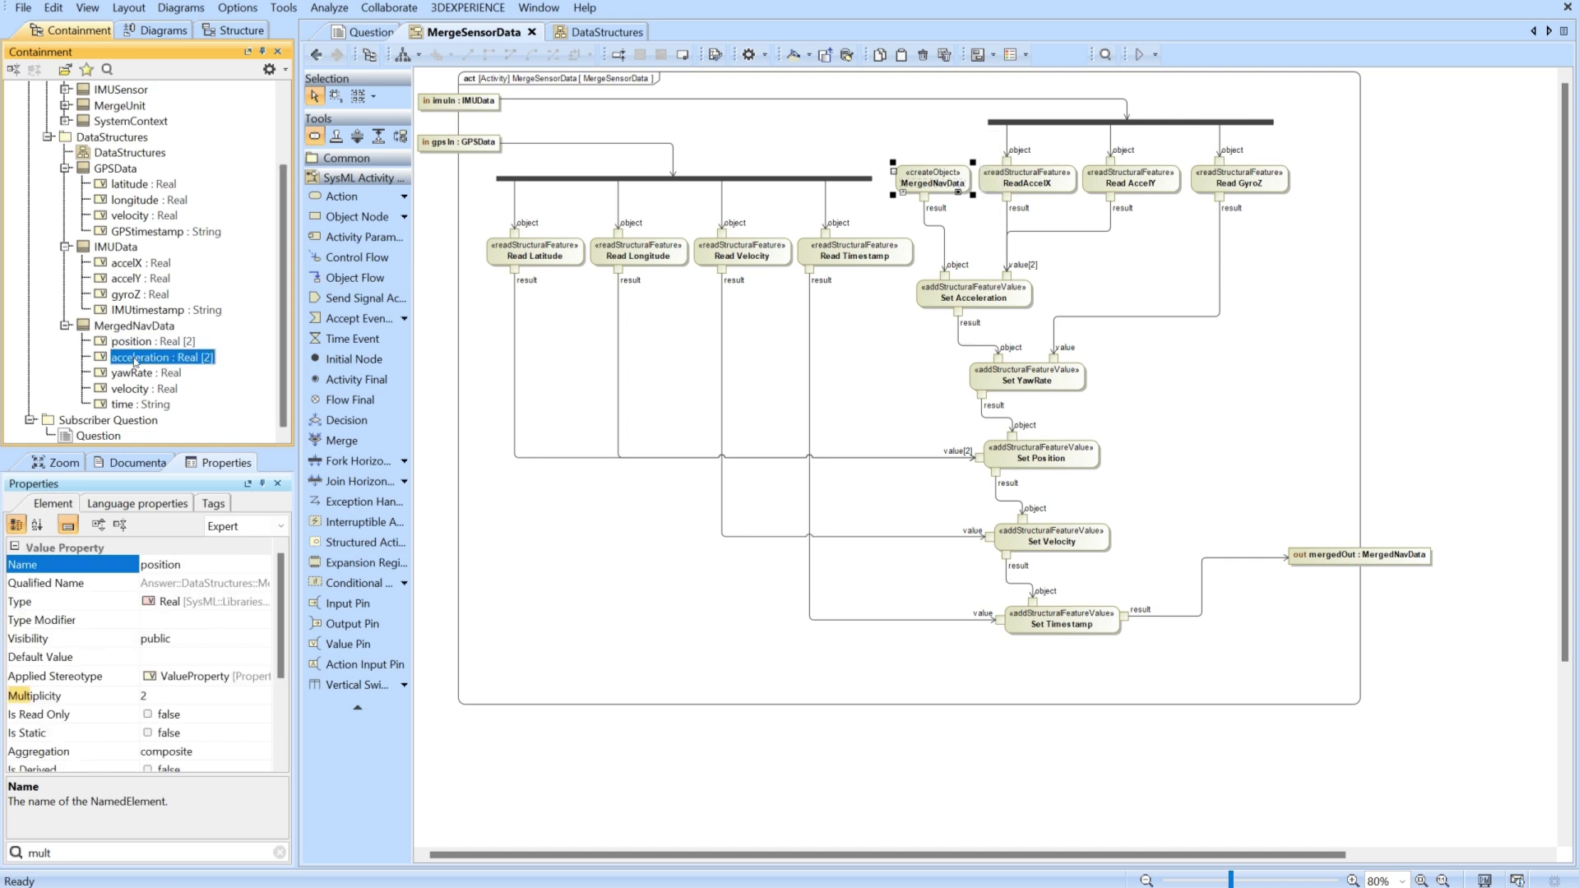
{"action": "left_click", "coordinate": [133, 372]}
{"action": "left_click", "coordinate": [133, 388]}
{"action": "left_click", "coordinate": [134, 404]}
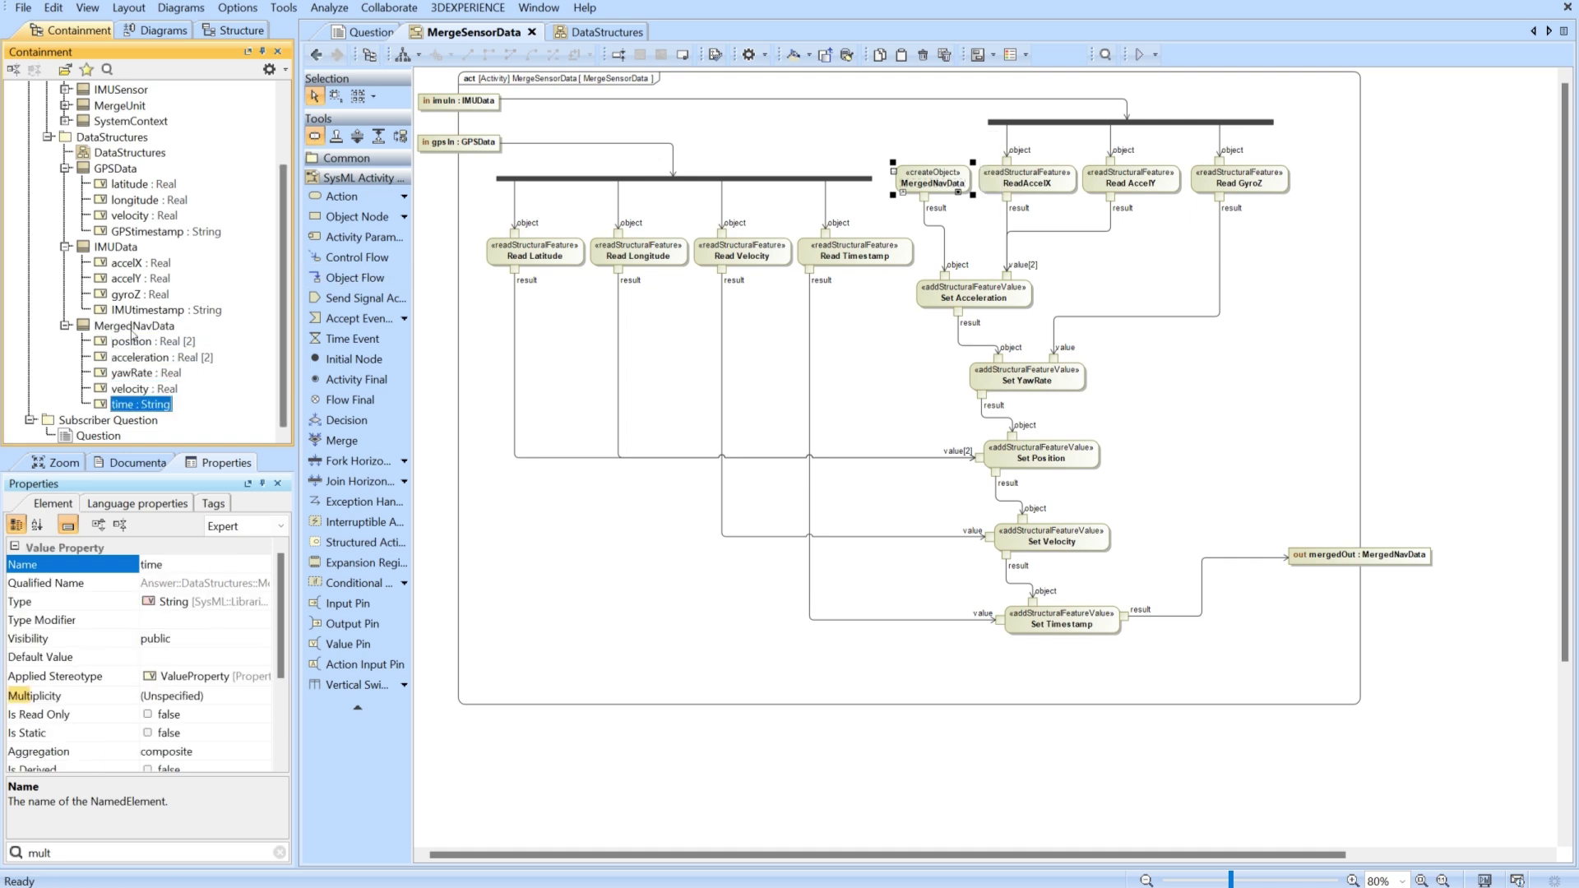
{"action": "mouse_move", "coordinate": [937, 185]}
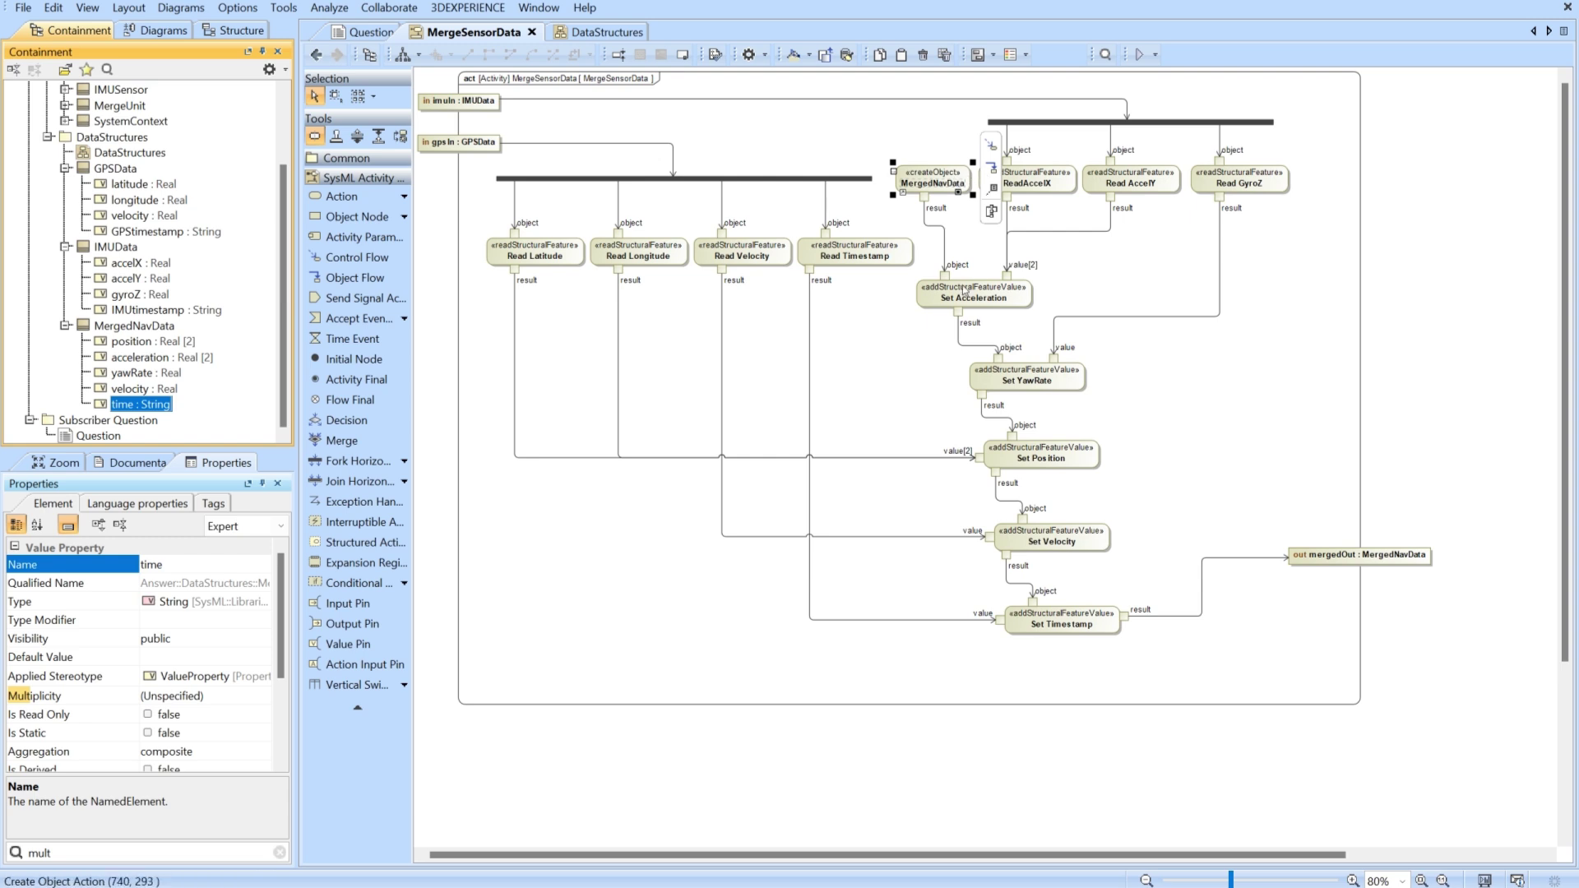
Step: Compare the diagram's Read AccelY, imuIn, gpsIn and ReadAccelX elements against the model
{"action": "left_click", "coordinate": [975, 227]}
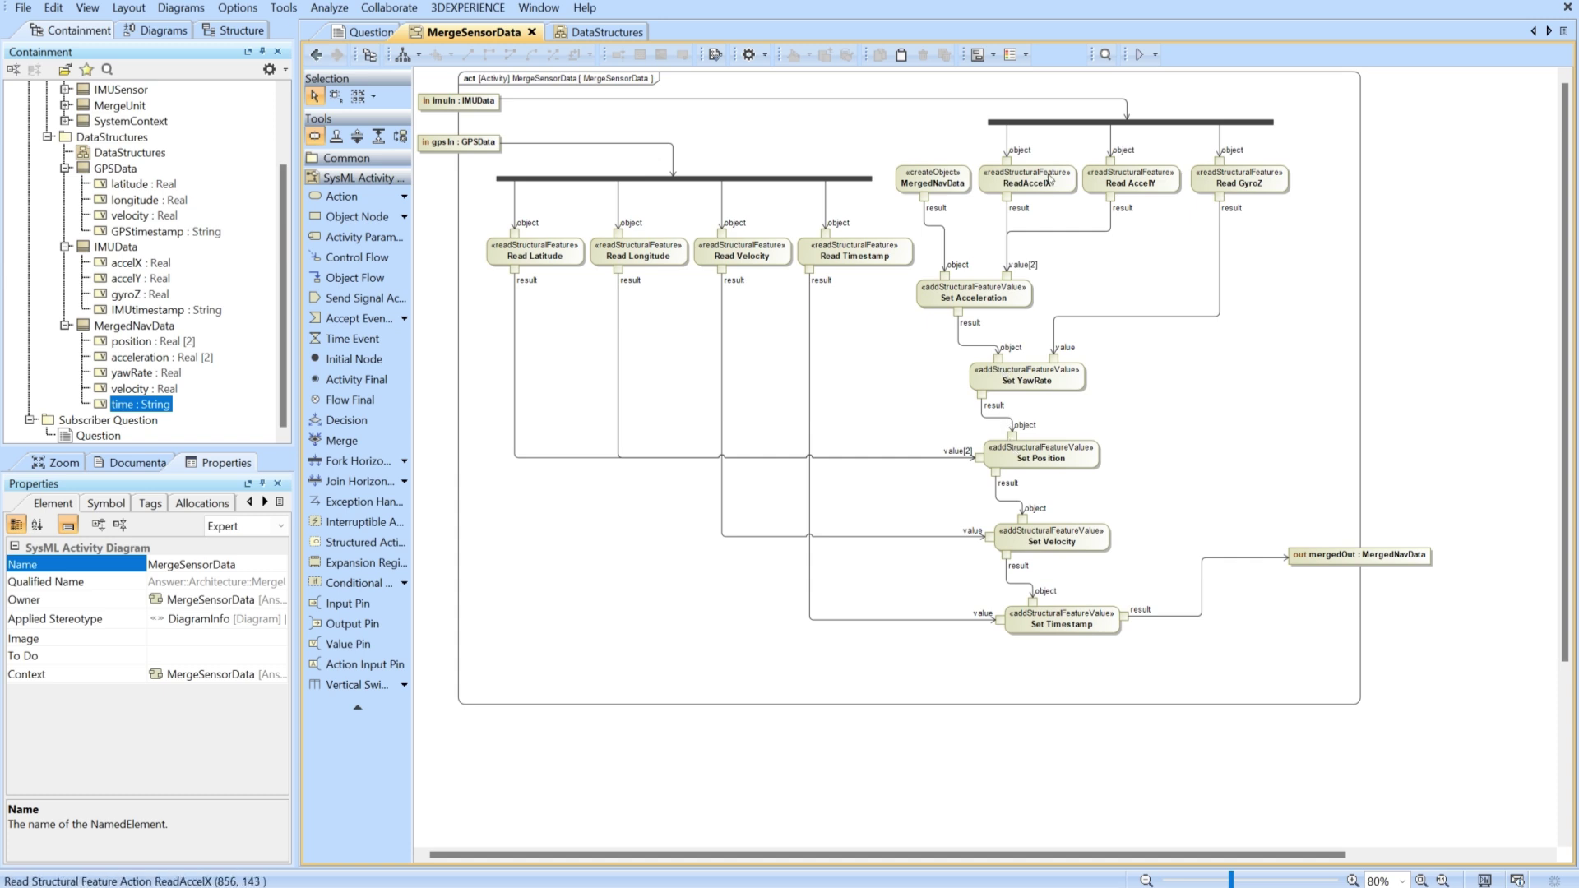
{"action": "left_click", "coordinate": [1122, 180]}
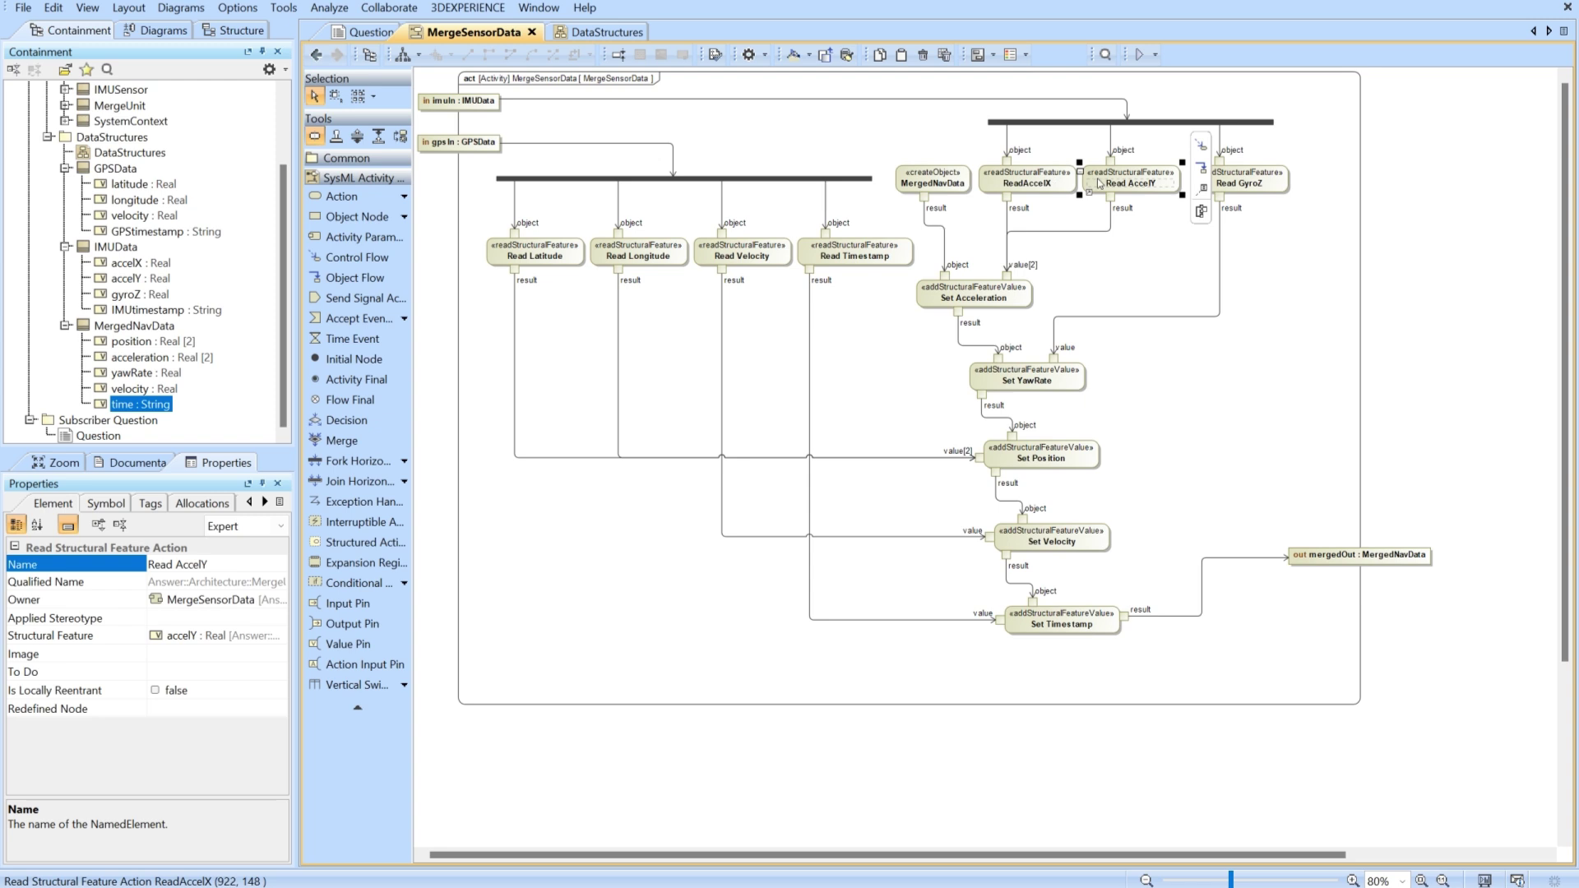
{"action": "left_click", "coordinate": [453, 102]}
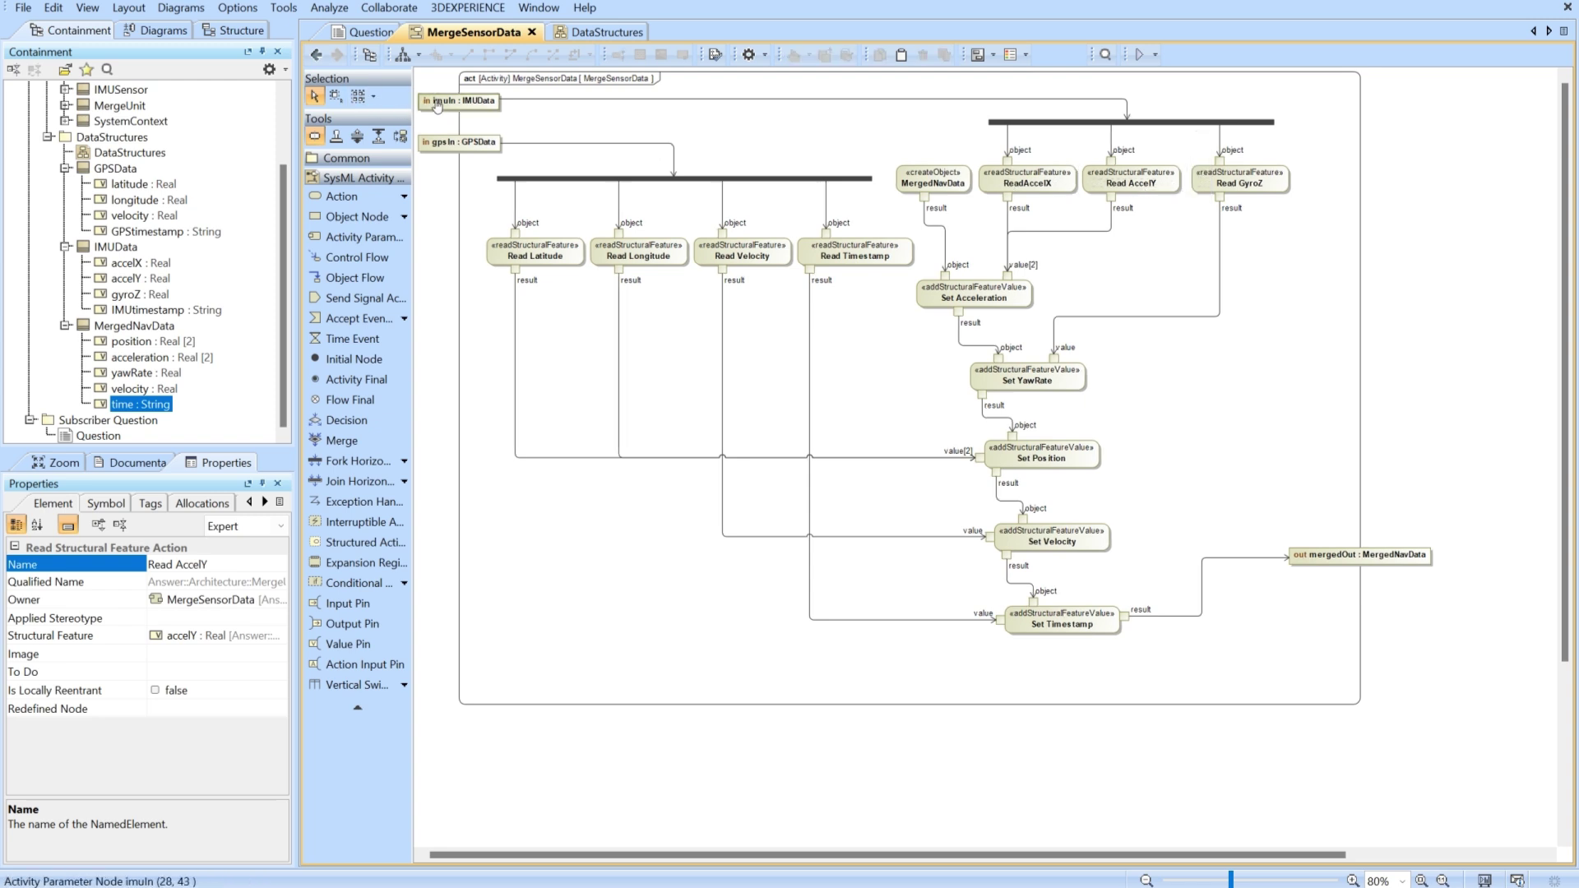
{"action": "left_click", "coordinate": [450, 143]}
{"action": "left_click", "coordinate": [700, 131]}
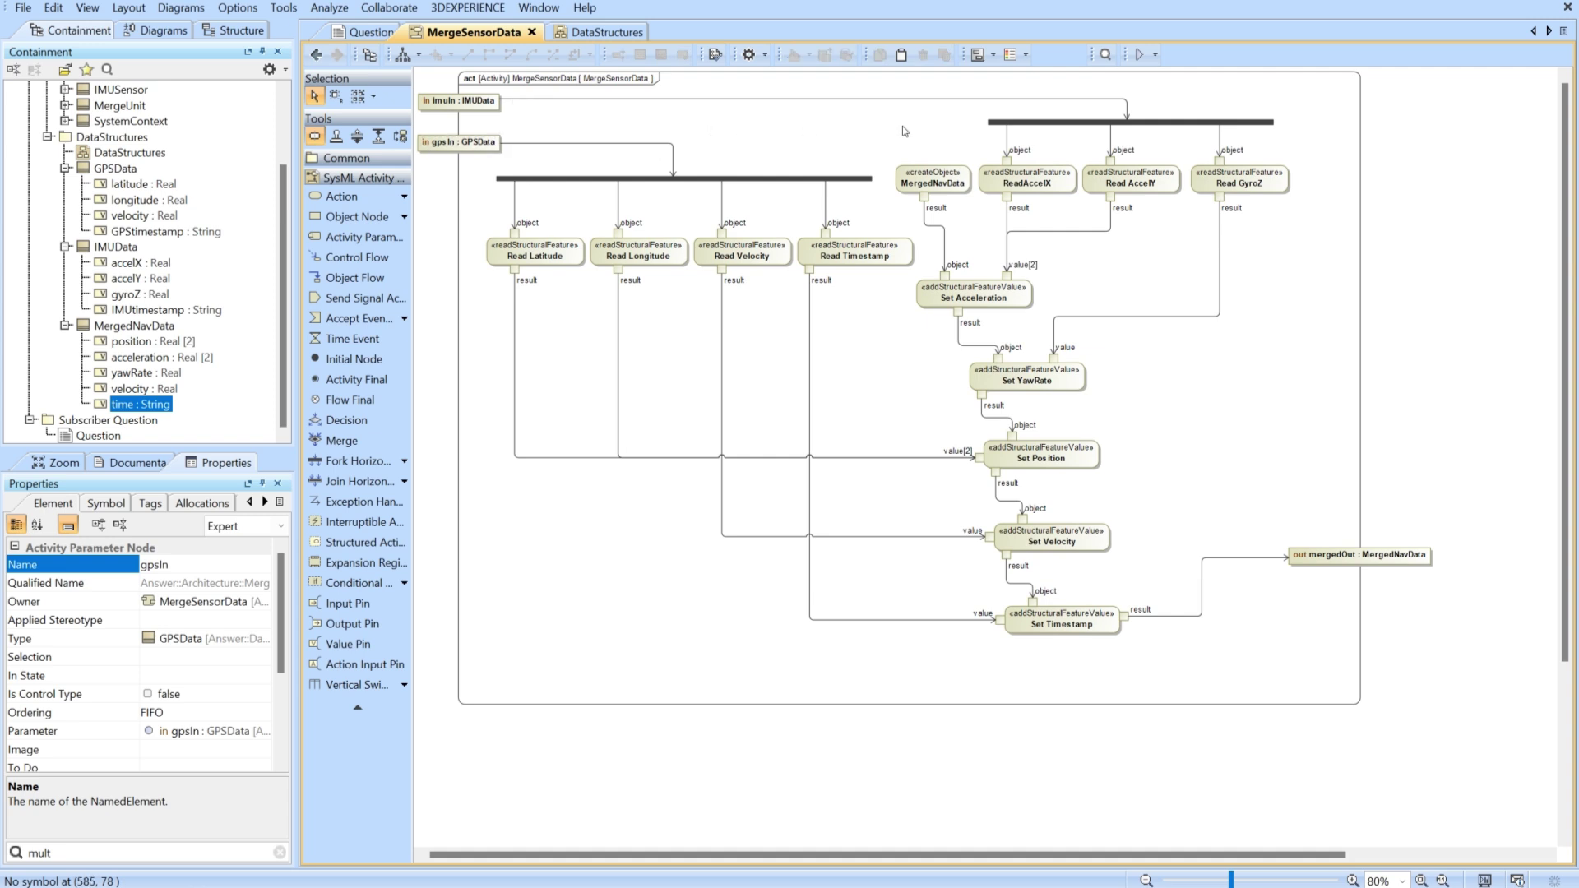
{"action": "left_click", "coordinate": [1028, 185]}
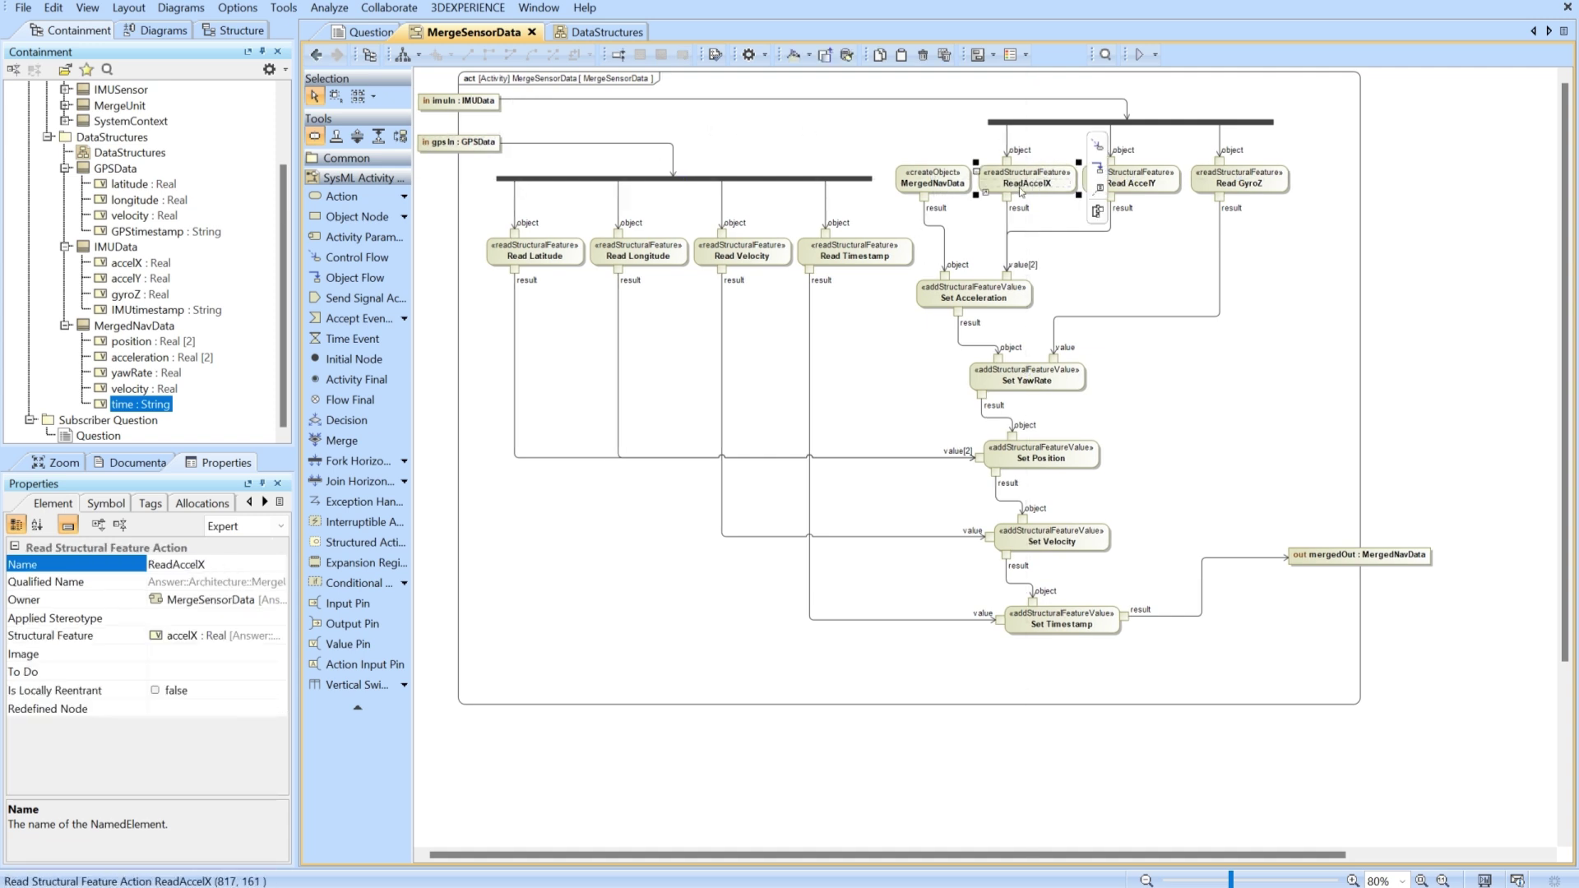
{"action": "left_click", "coordinate": [1151, 238]}
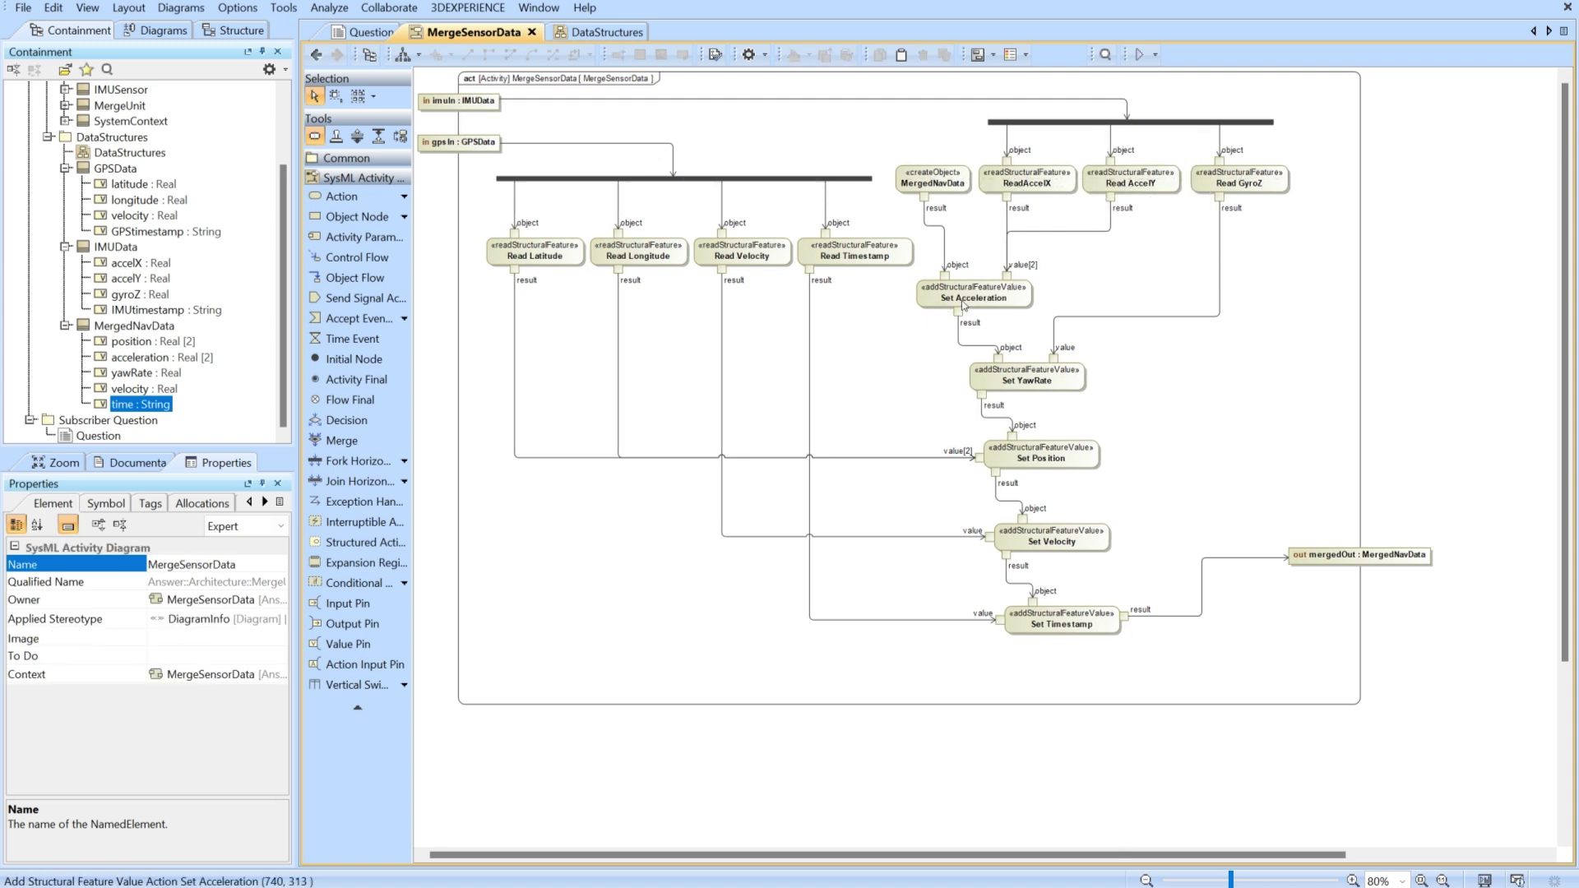
Step: Check acceleration's multiplicity against Set Acceleration's value[2] input pin, which shows multiplicity 2
{"action": "left_click", "coordinate": [131, 342]}
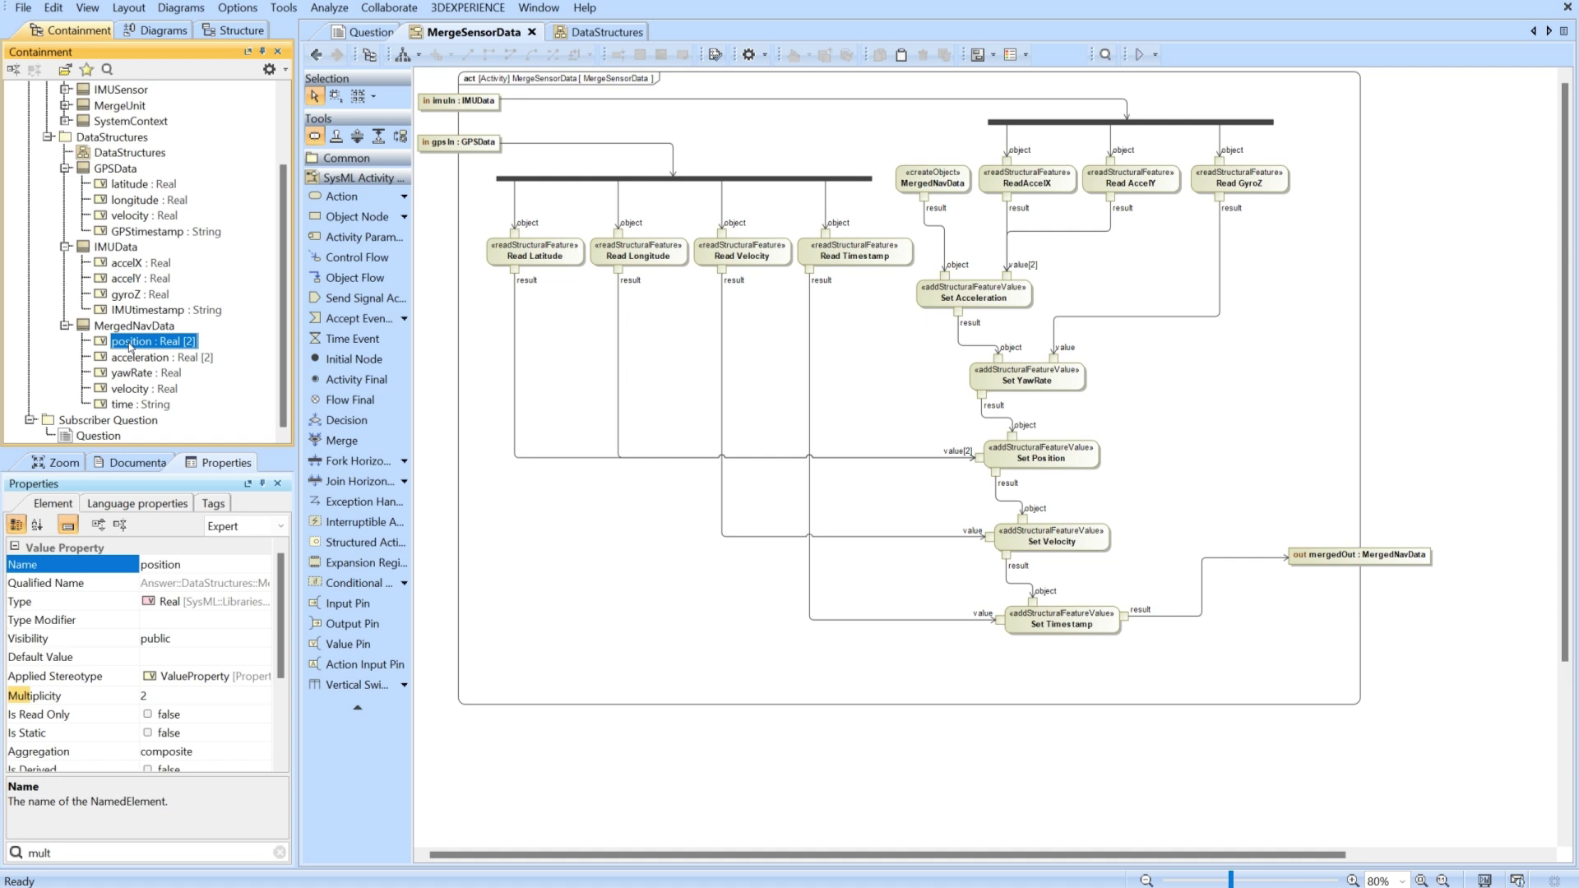
{"action": "left_click", "coordinate": [156, 357]}
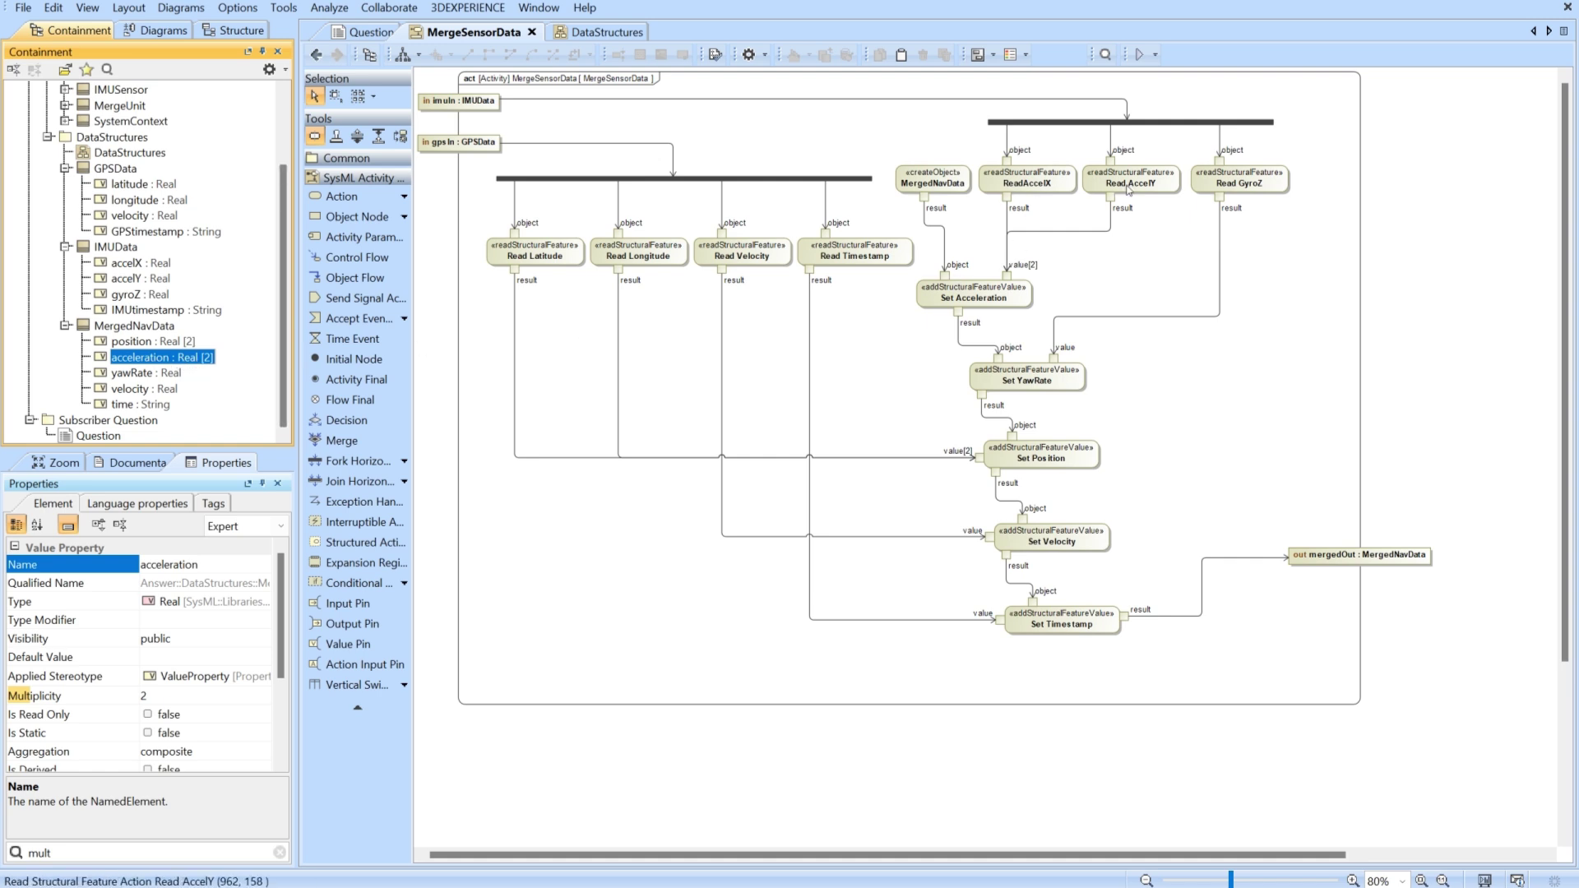
{"action": "left_click", "coordinate": [1007, 277]}
{"action": "right_click", "coordinate": [1007, 277]}
{"action": "left_click", "coordinate": [1055, 289]}
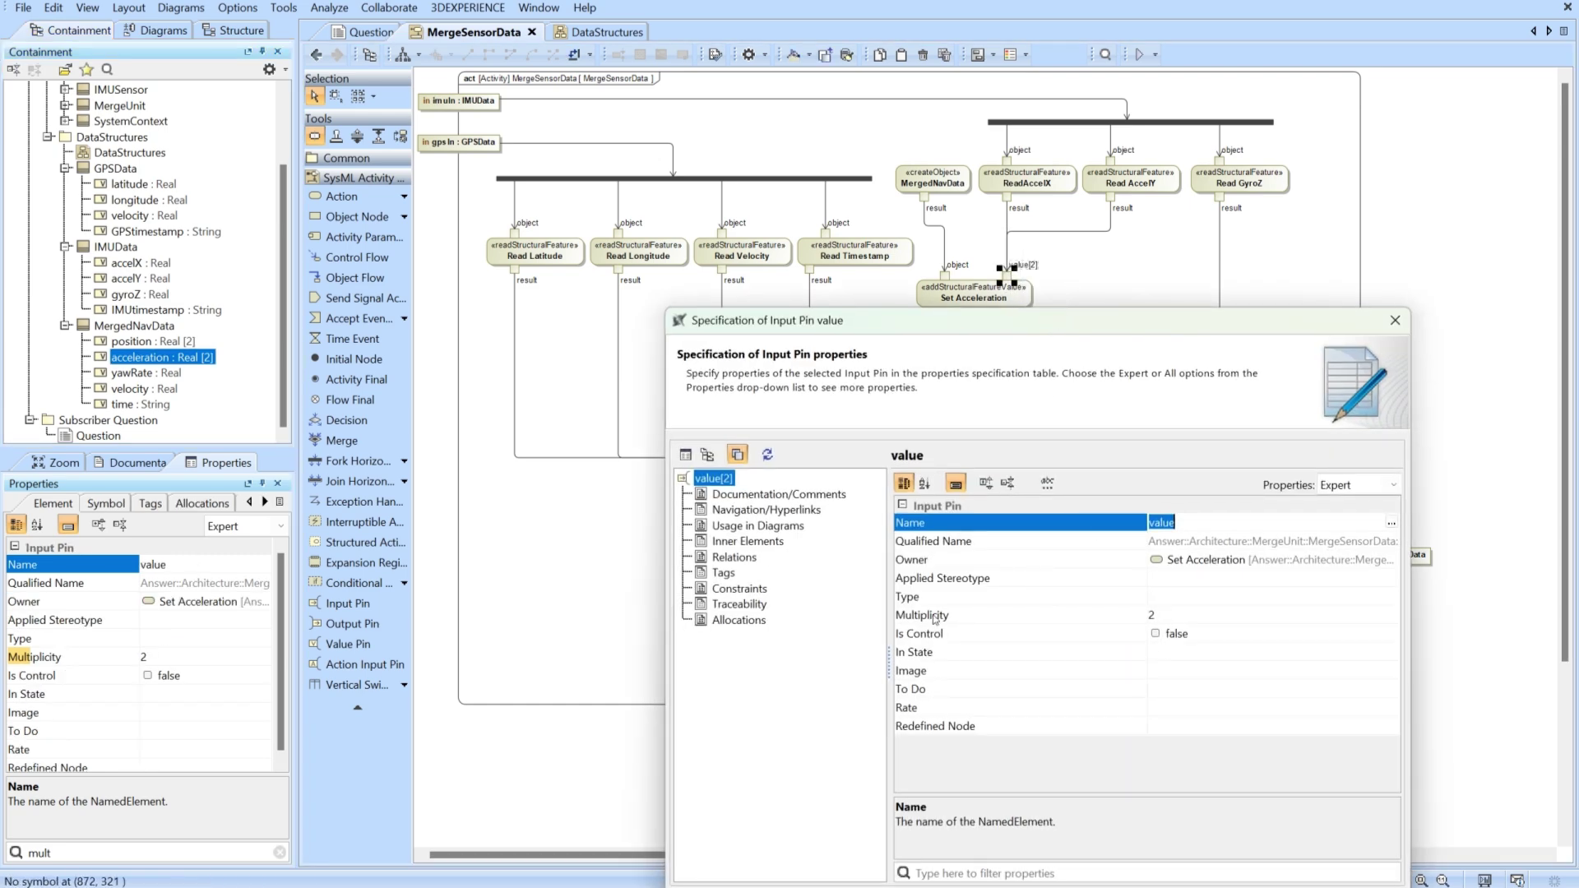
{"action": "left_click", "coordinate": [1395, 320]}
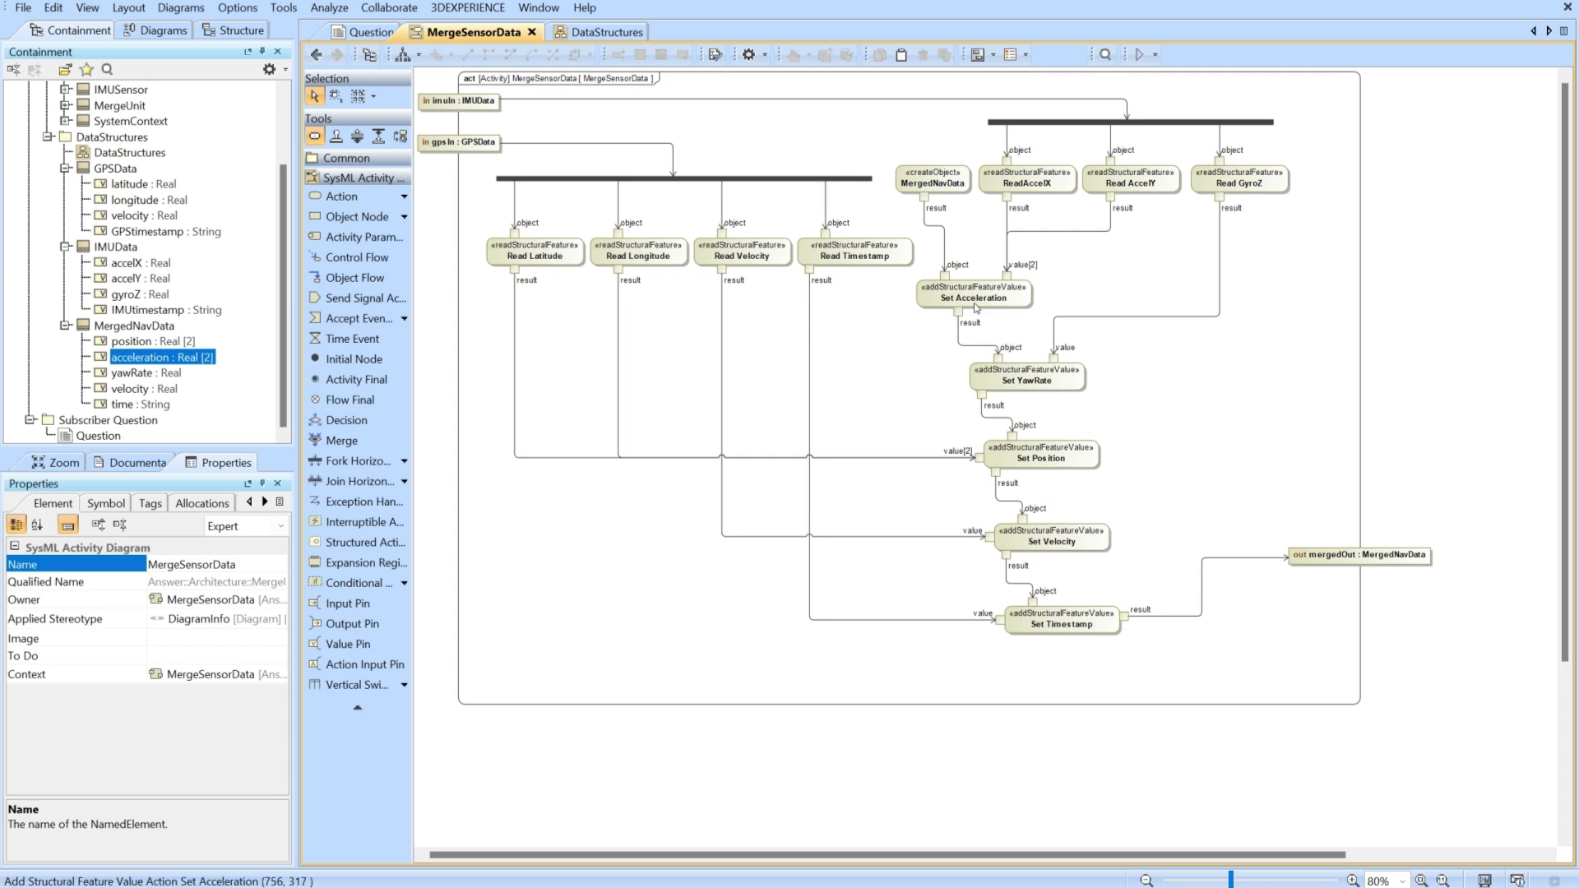
{"action": "left_click", "coordinate": [1024, 383]}
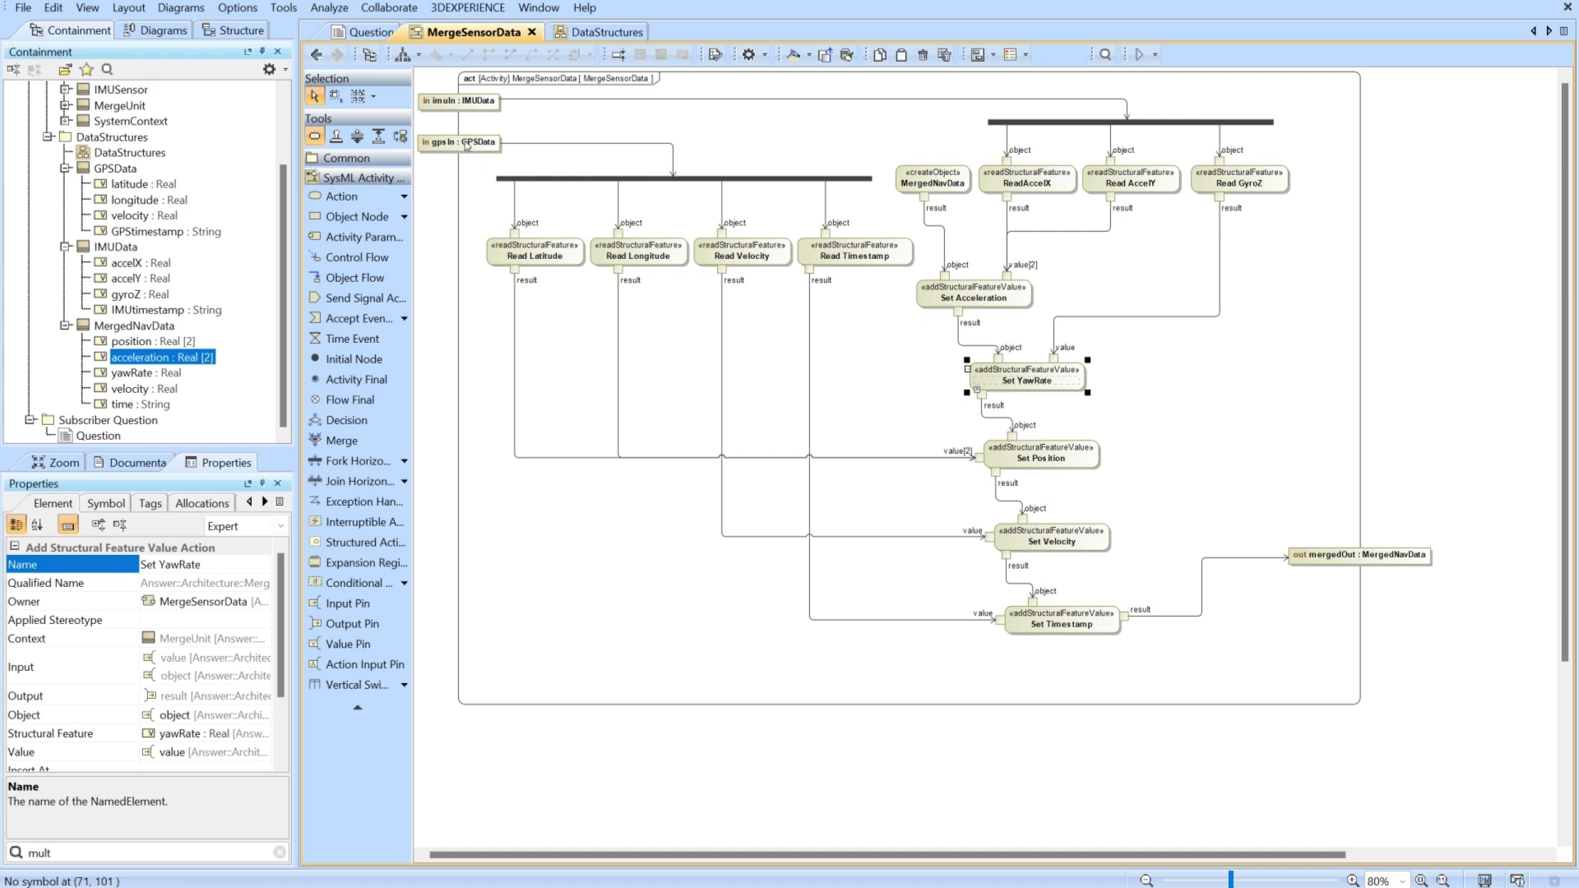
{"action": "left_click", "coordinate": [779, 429]}
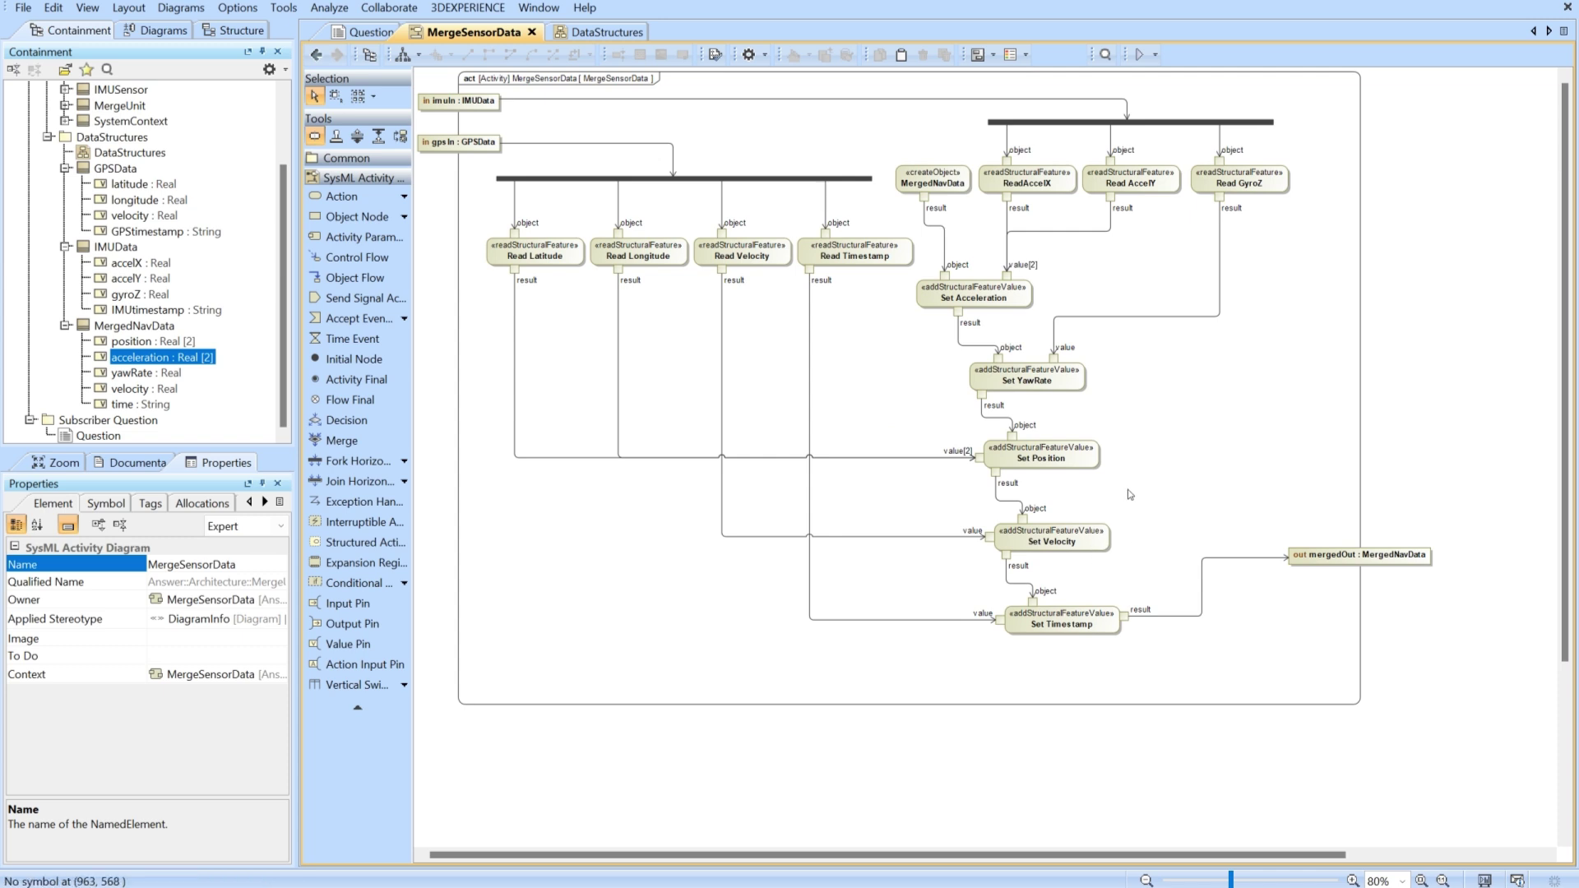
Step: Dismiss the palette's action kinds list without choosing an action
{"action": "left_click", "coordinate": [404, 197]}
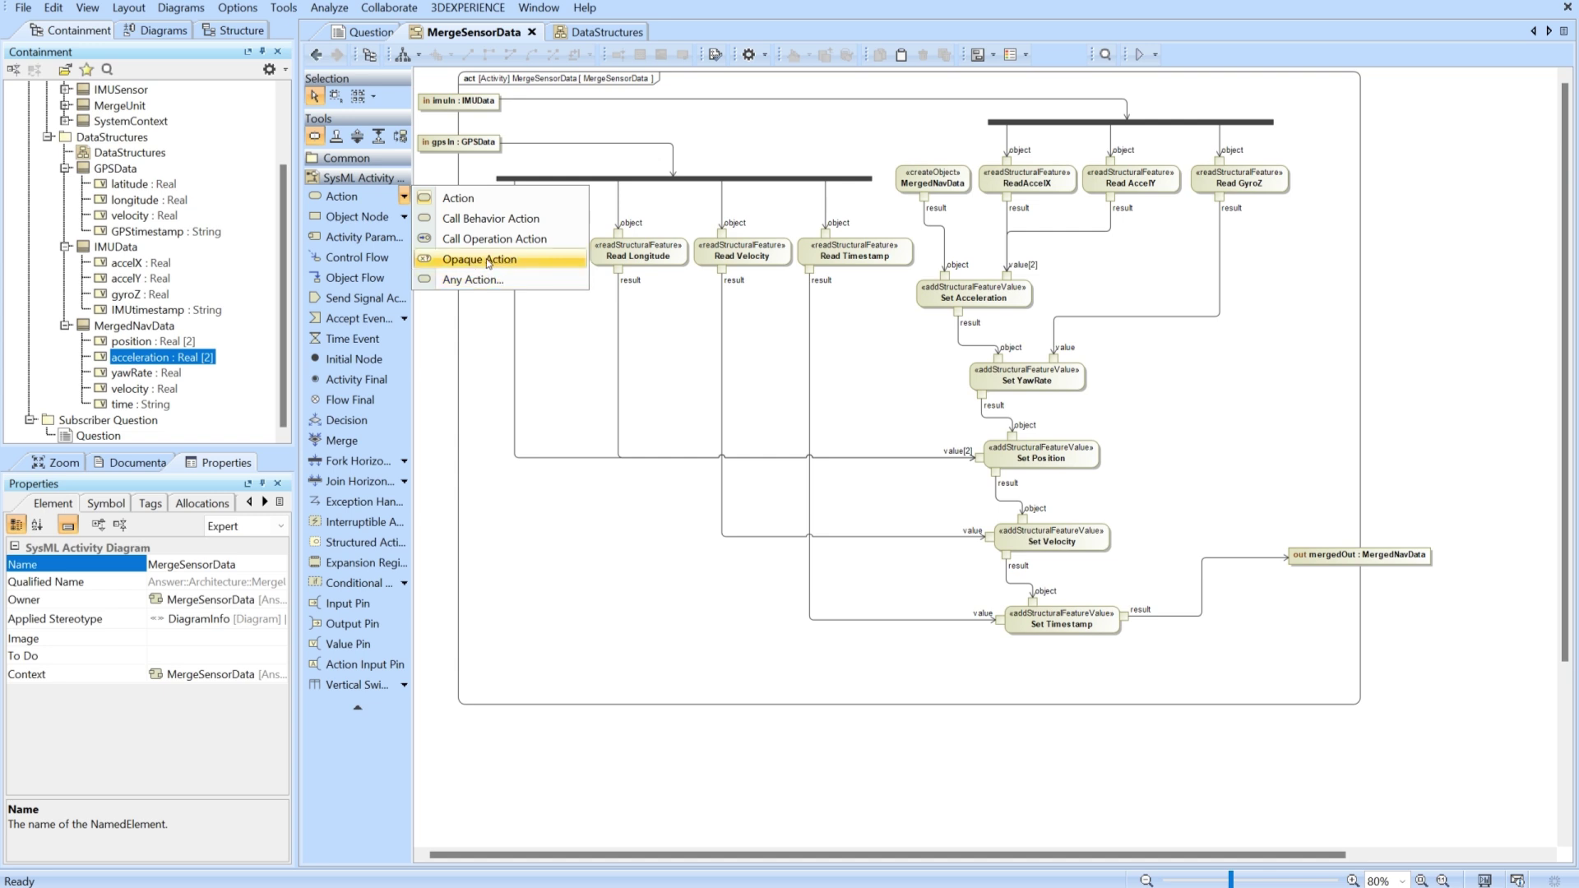
{"action": "left_click", "coordinate": [1222, 372]}
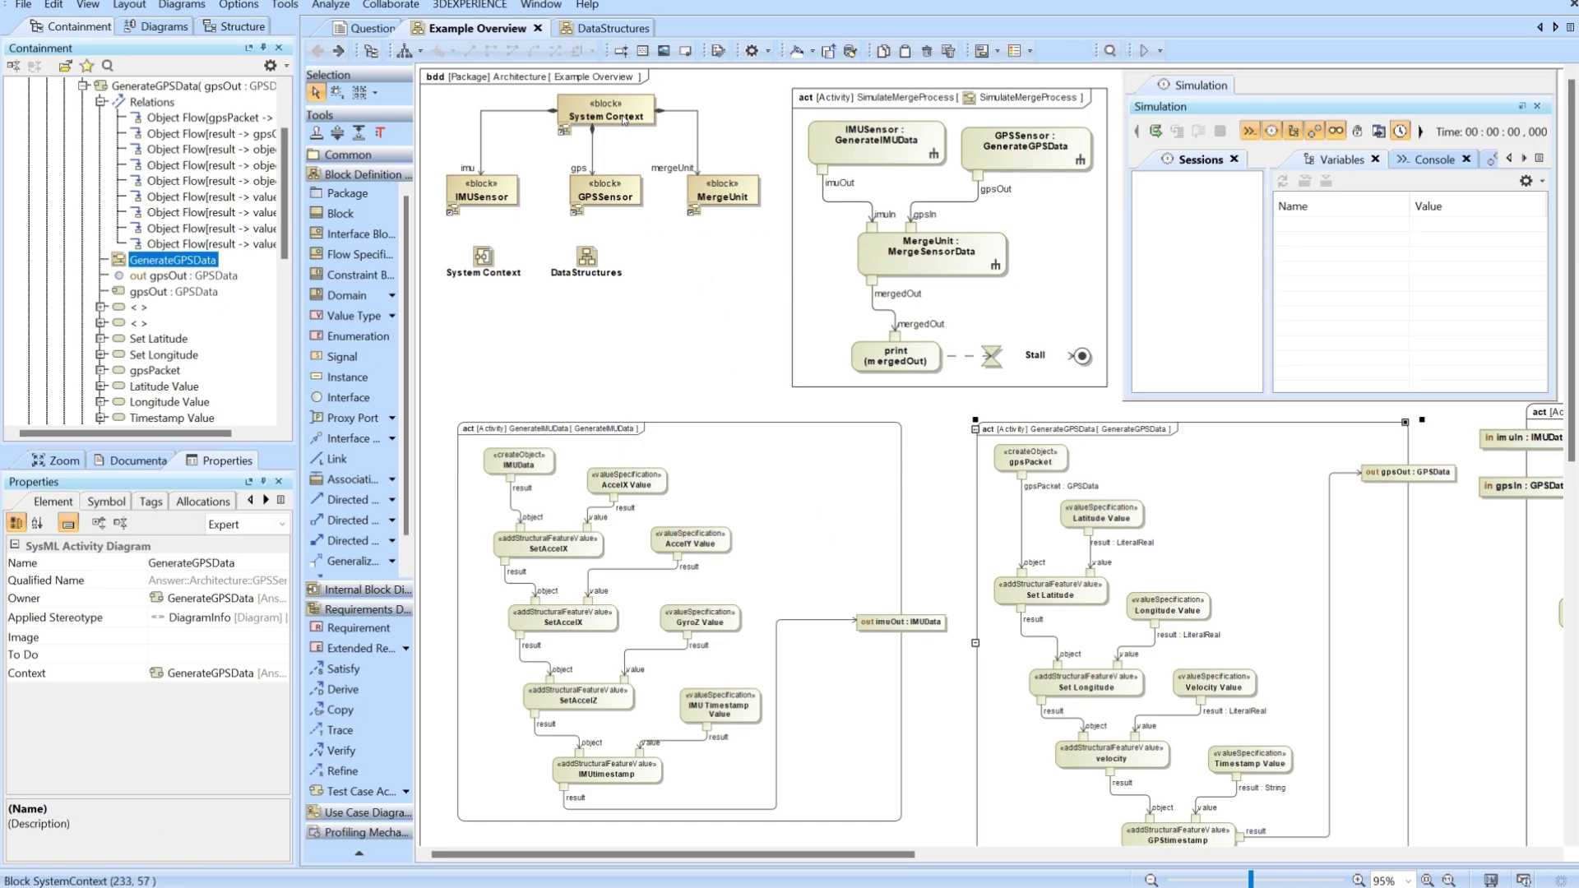
Step: Create a System Context simulation session and nudge the GenerateIMUData and GenerateGPSData frames left
{"action": "left_click", "coordinate": [613, 150]}
{"action": "left_click", "coordinate": [1143, 51]}
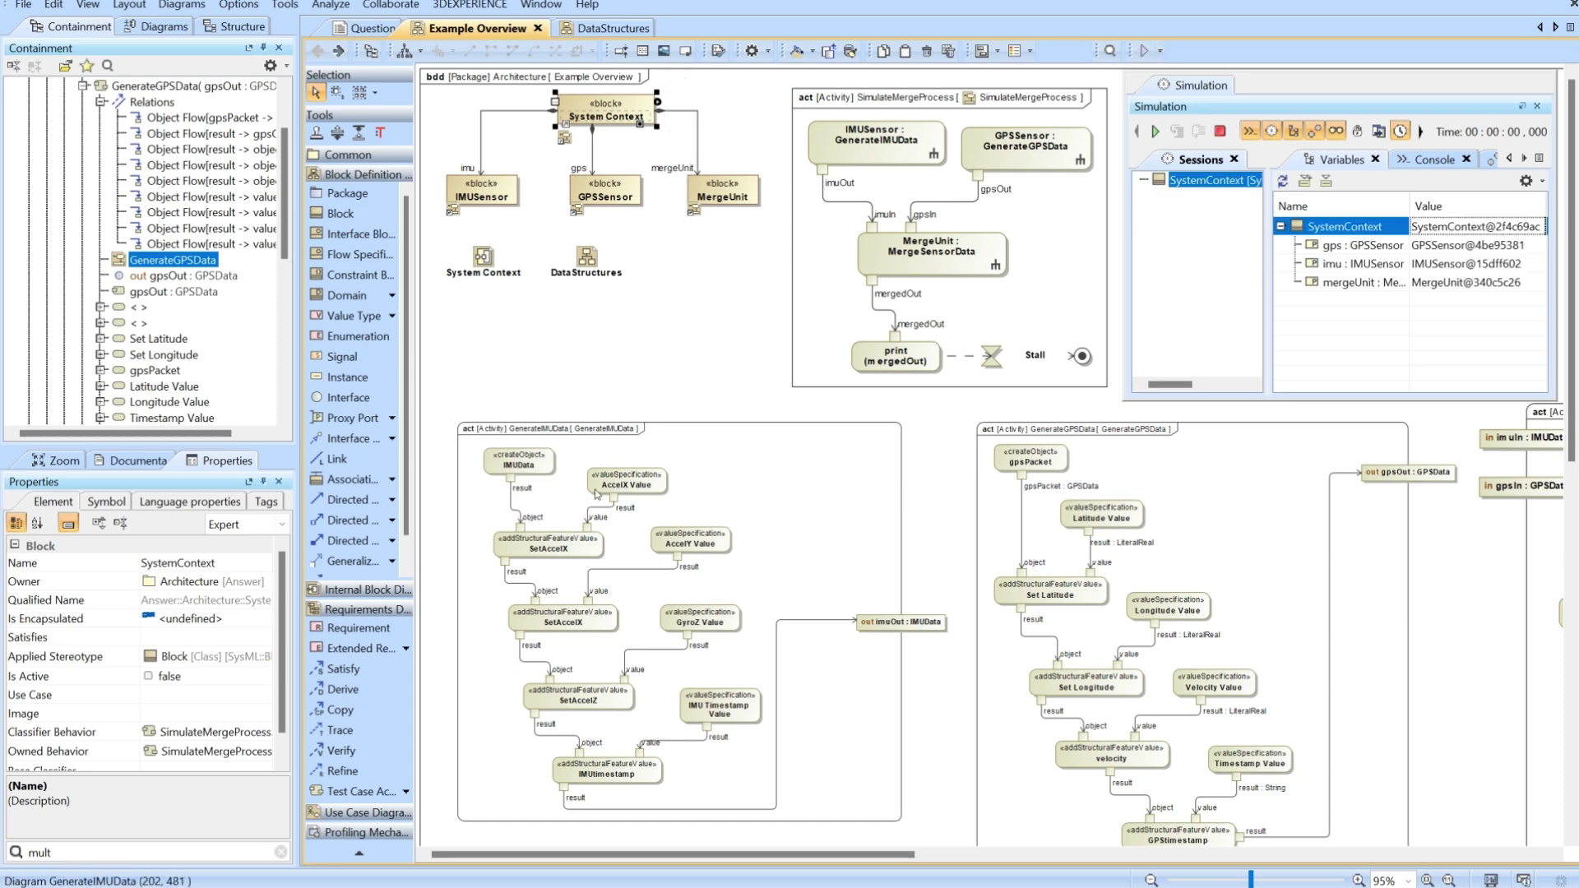
{"action": "left_click_drag", "start_coordinate": [597, 494], "coordinate": [585, 494]}
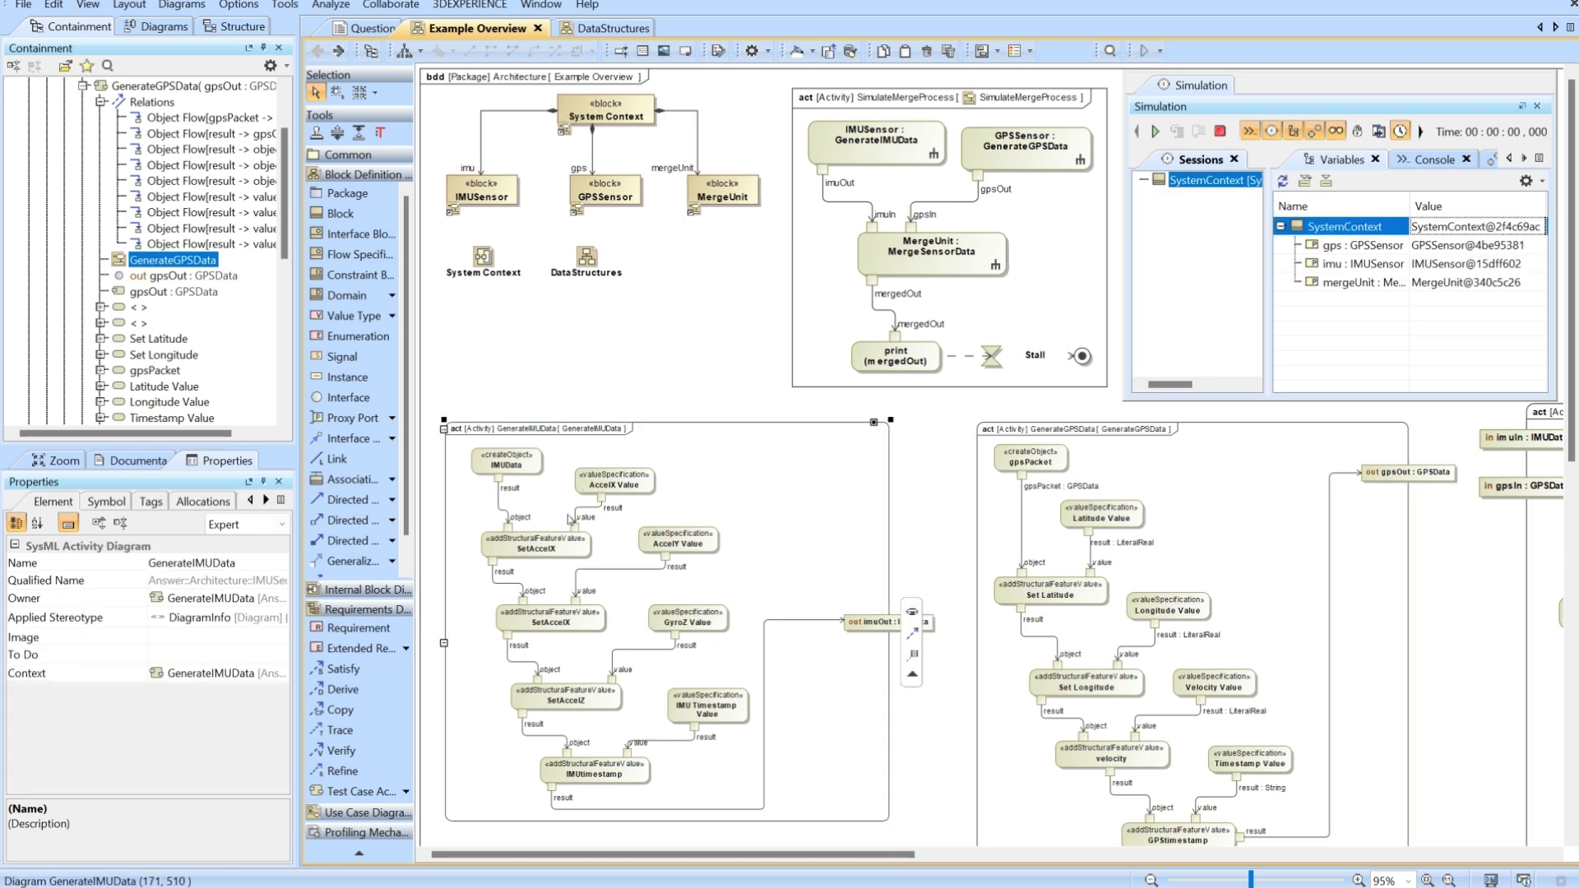
{"action": "left_click_drag", "start_coordinate": [987, 741], "coordinate": [962, 740]}
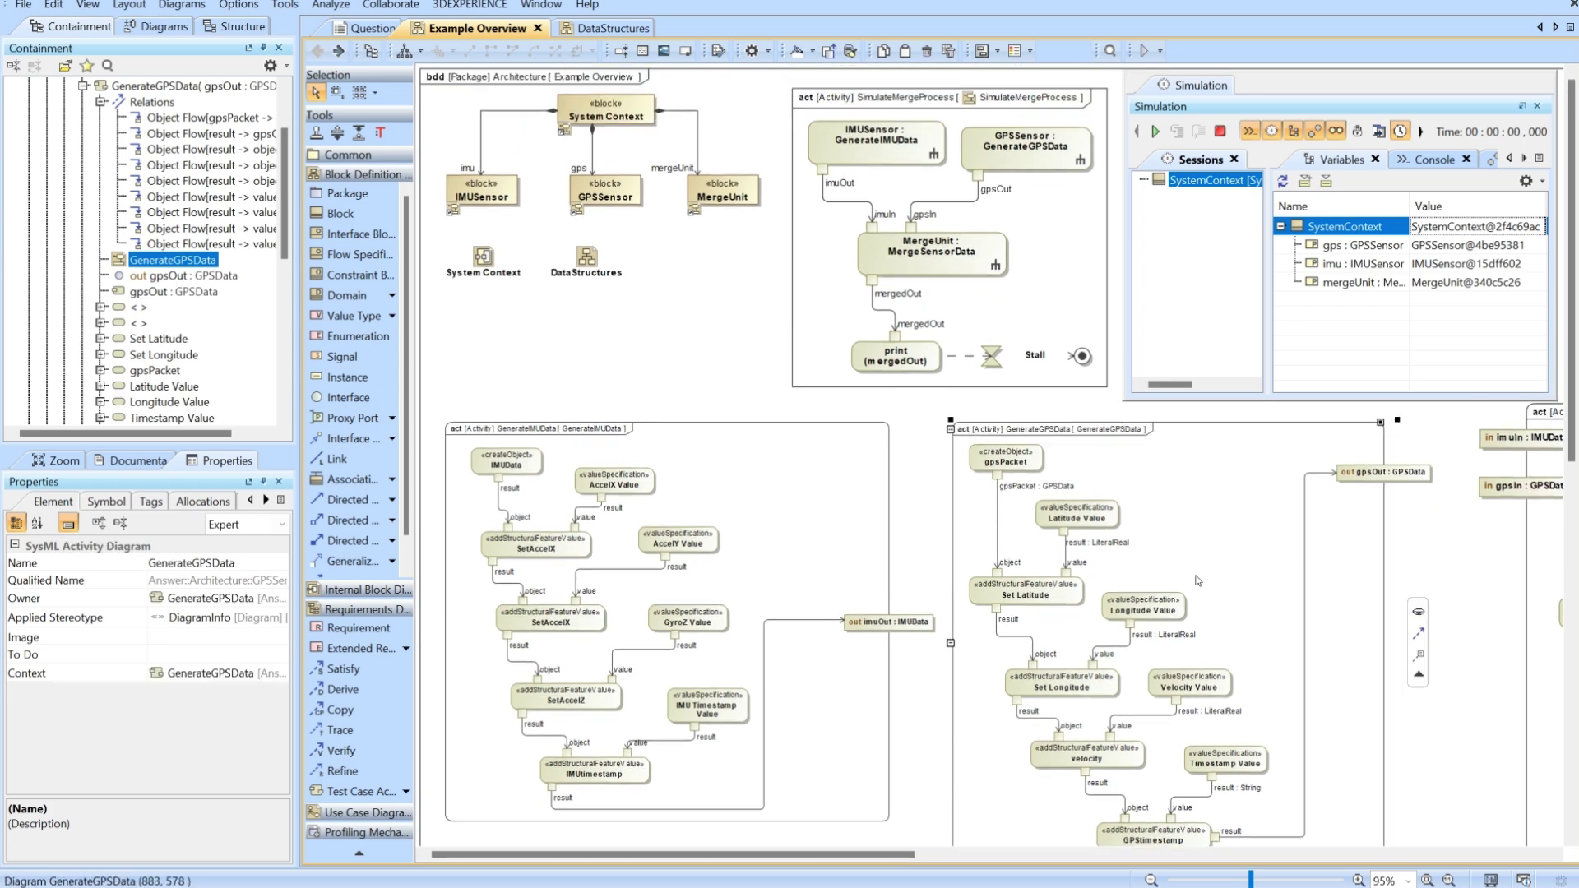
{"action": "left_click", "coordinate": [576, 506]}
{"action": "left_click", "coordinate": [1103, 466]}
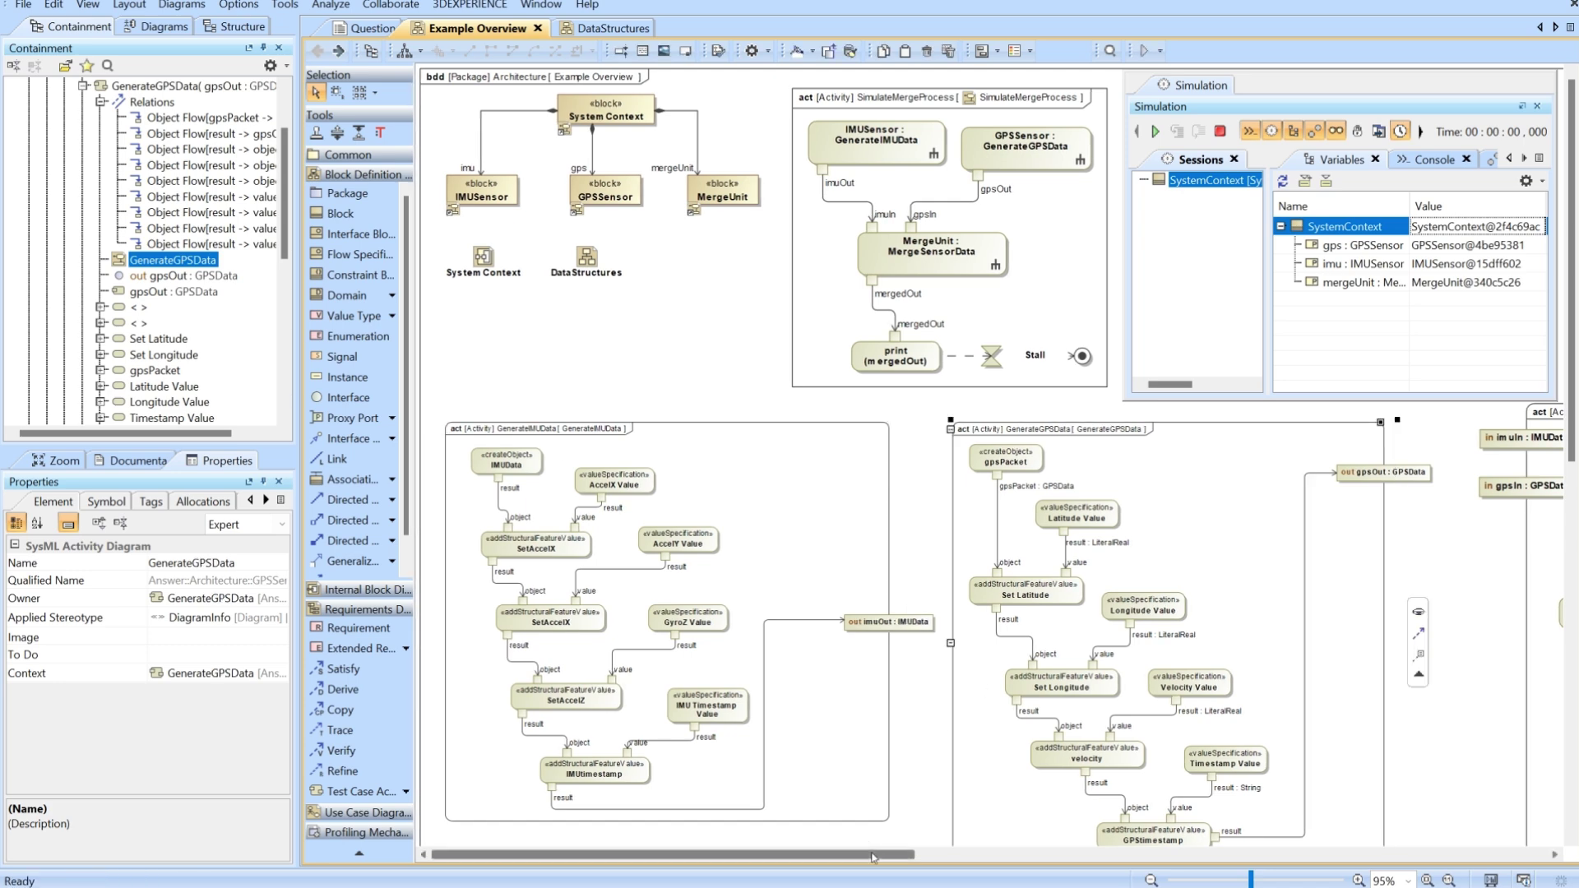
{"action": "left_click_drag", "start_coordinate": [878, 855], "coordinate": [1260, 859]}
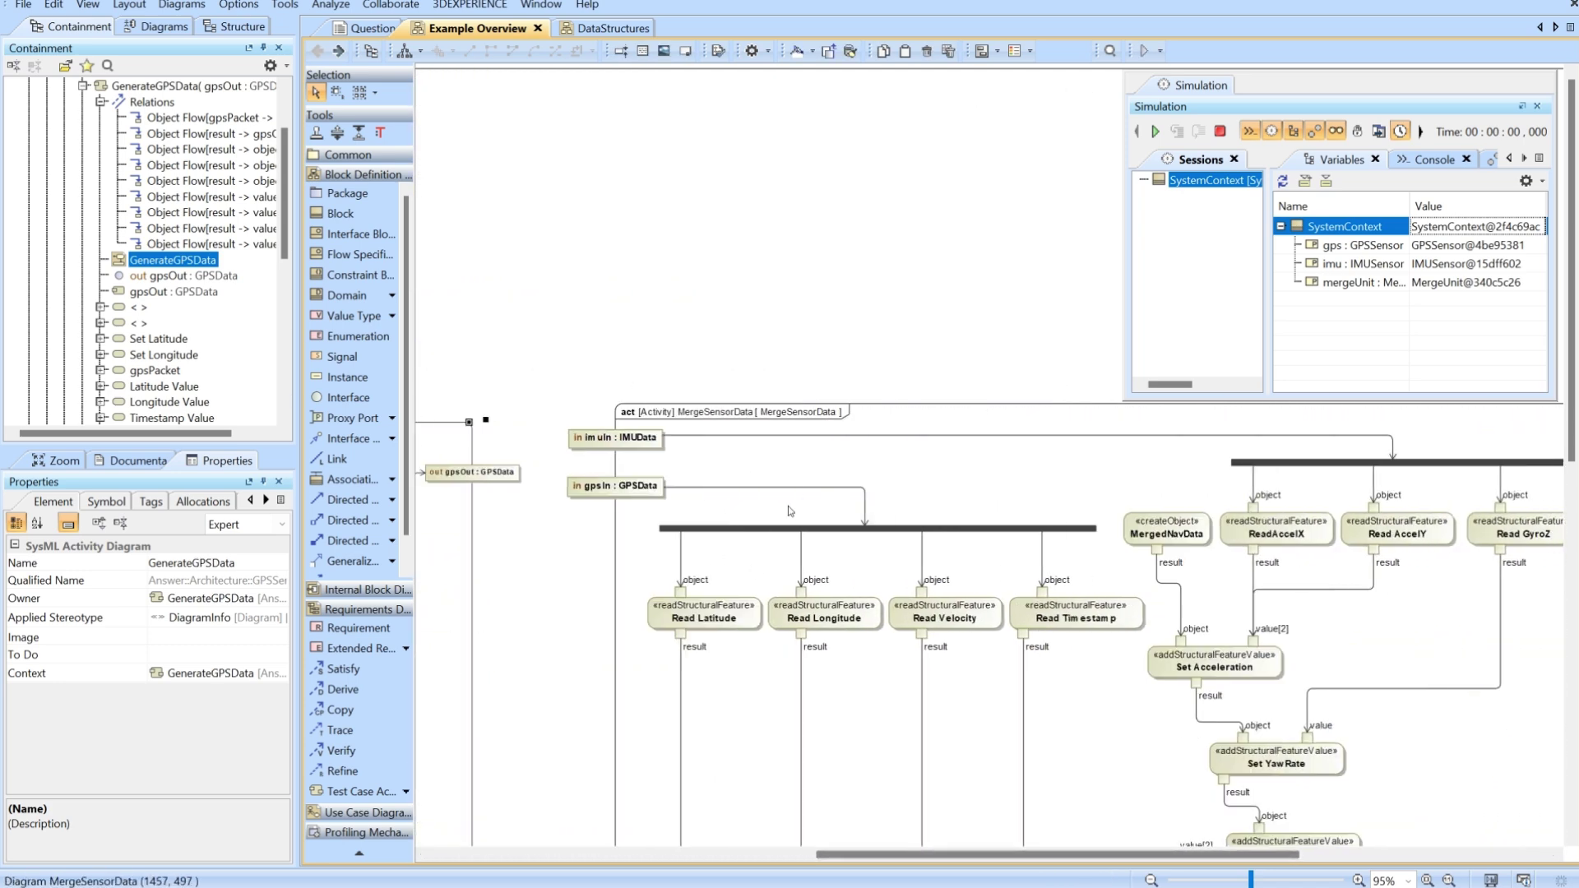
{"action": "left_click_drag", "start_coordinate": [980, 855], "coordinate": [595, 855]}
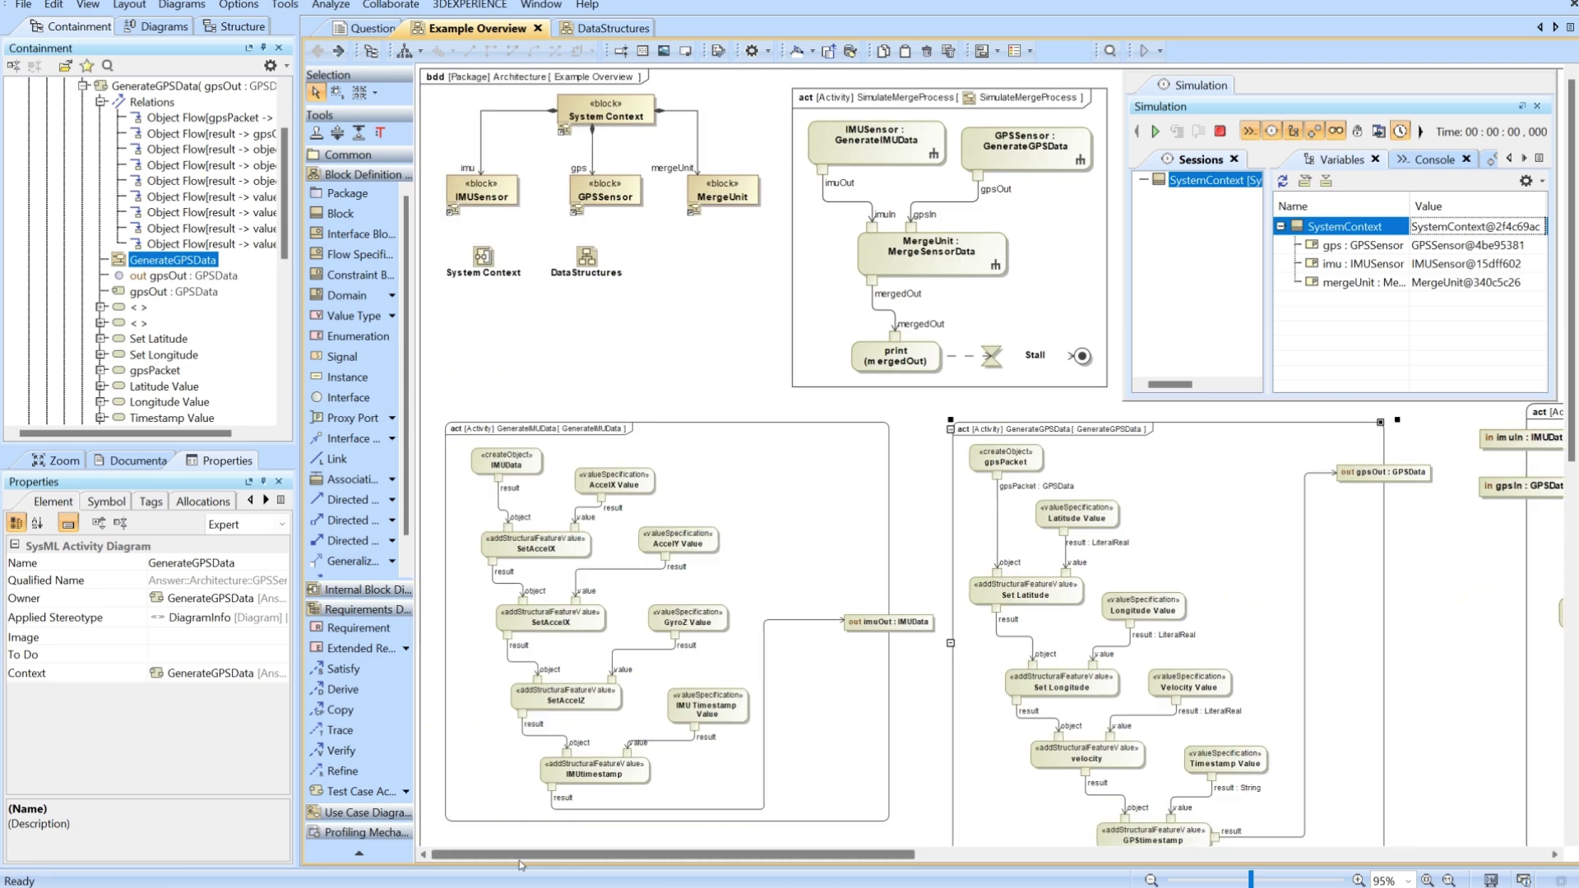
Step: Run the simulation and inspect the GPSSensor block and GPSData properties as tokens flow
{"action": "left_click", "coordinate": [1155, 134]}
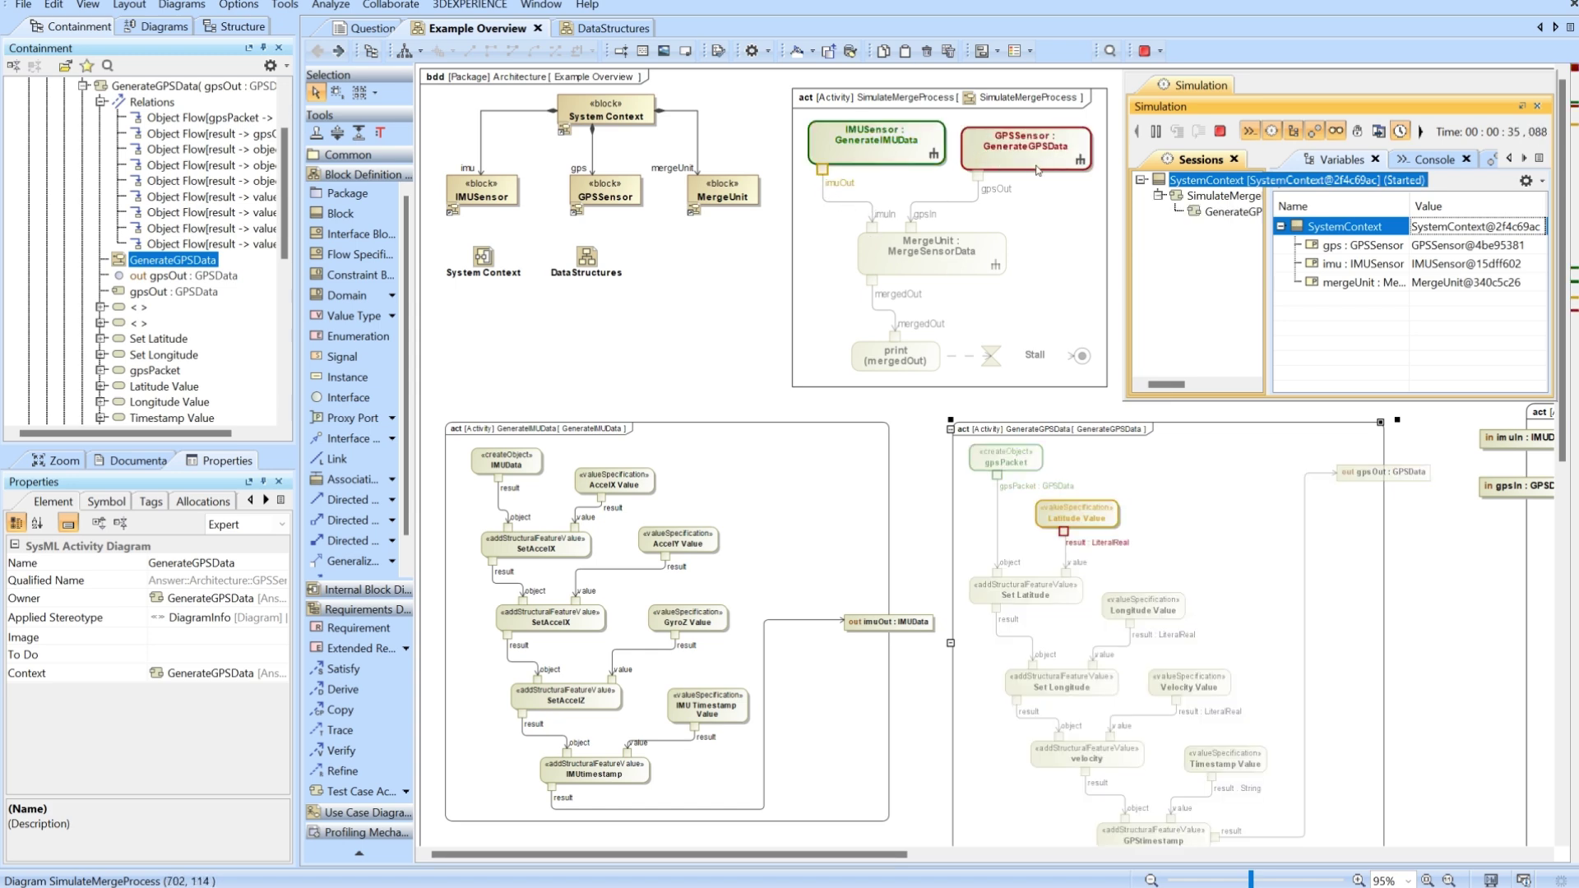
{"action": "scroll", "coordinate": [1185, 579], "scroll_direction": "down", "scroll_amount": 1}
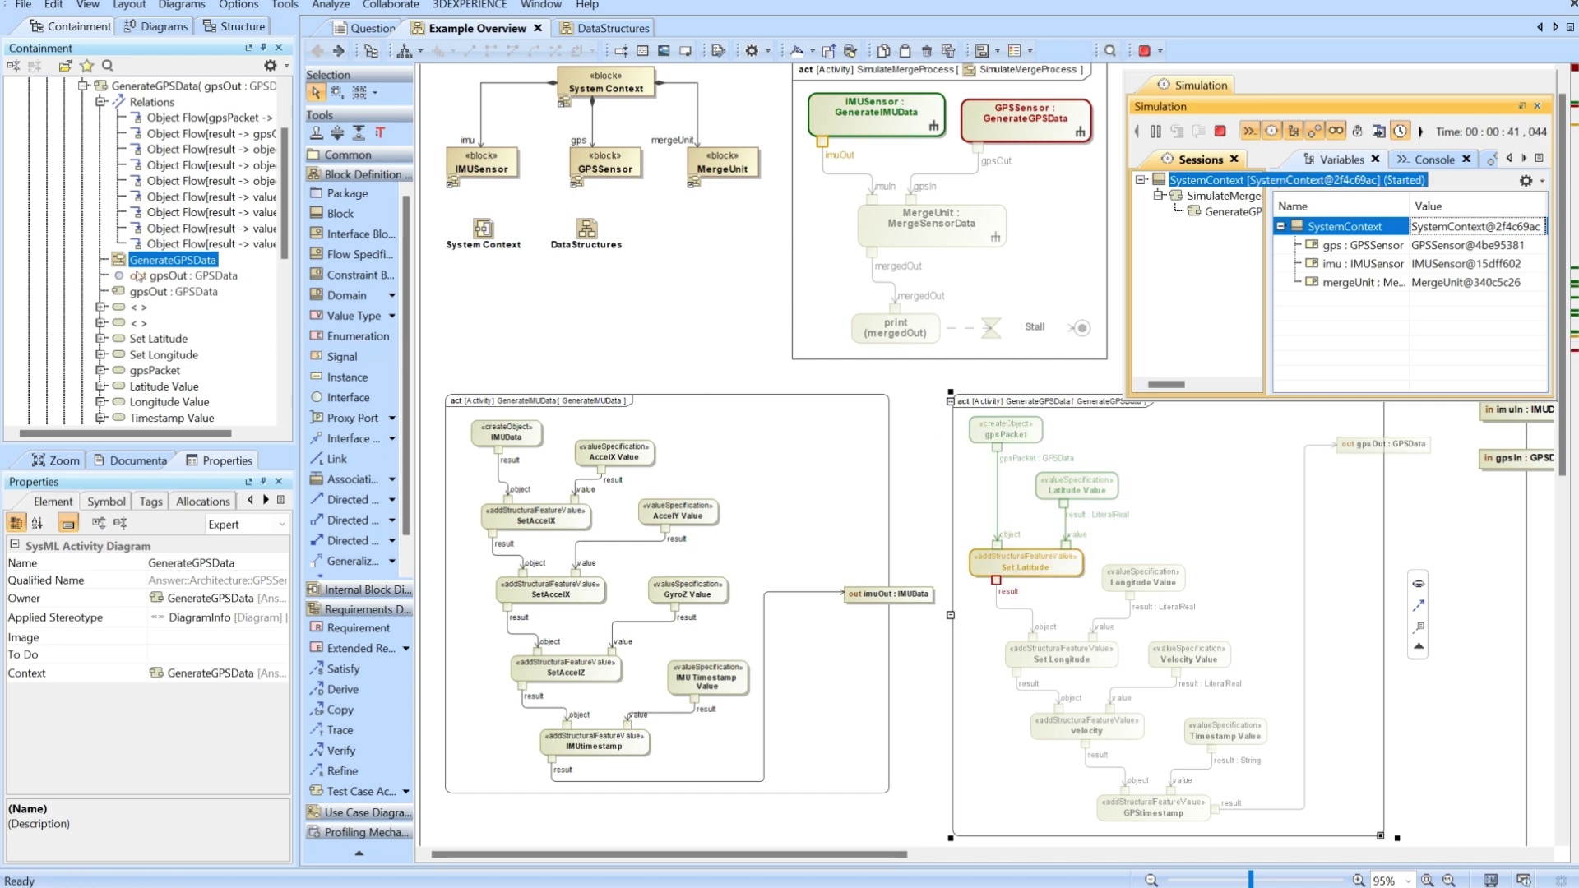
{"action": "scroll", "coordinate": [104, 203], "scroll_direction": "up", "scroll_amount": 2}
{"action": "left_click", "coordinate": [66, 164]}
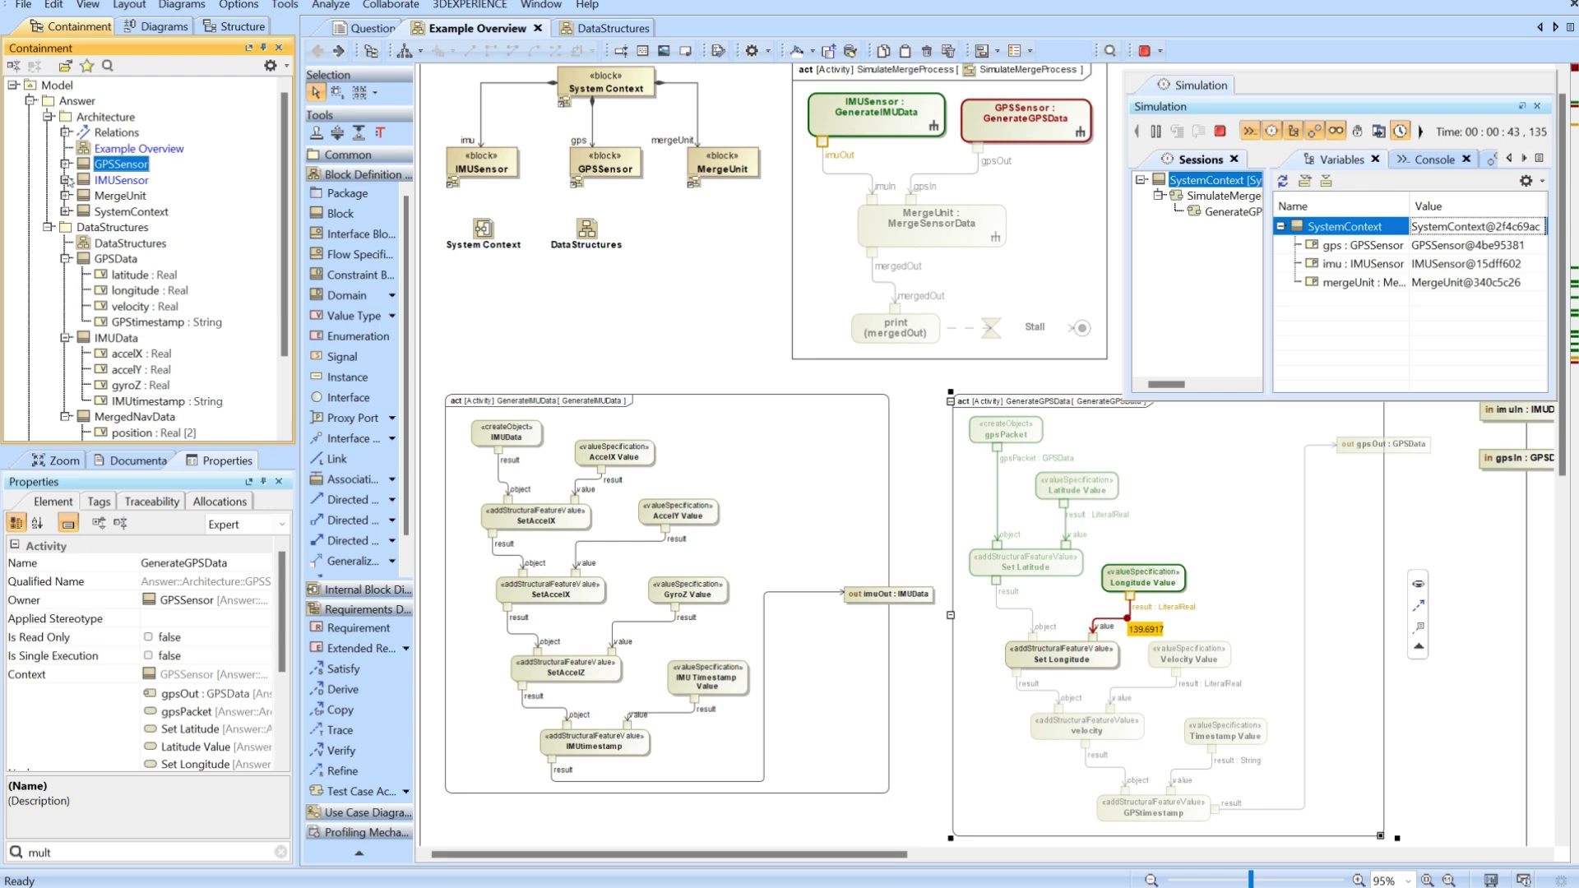
{"action": "left_click", "coordinate": [116, 259]}
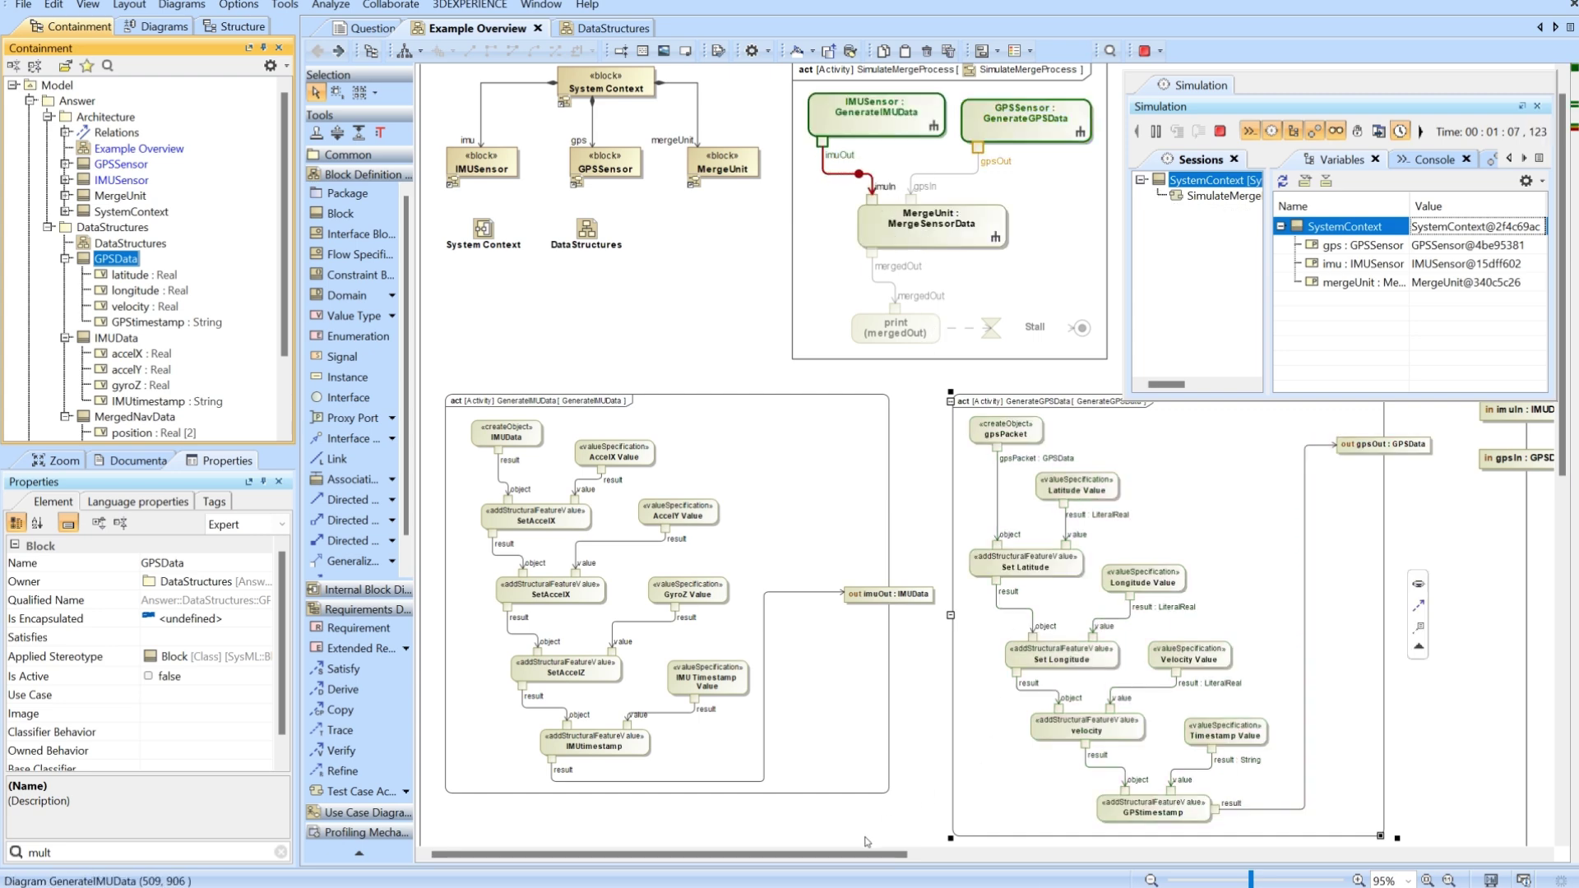
Step: Move the Simulation panel aside, follow MergeSensorData, and step through MergedNavData's fields from acceleration
{"action": "left_click_drag", "start_coordinate": [871, 854], "coordinate": [1302, 855]}
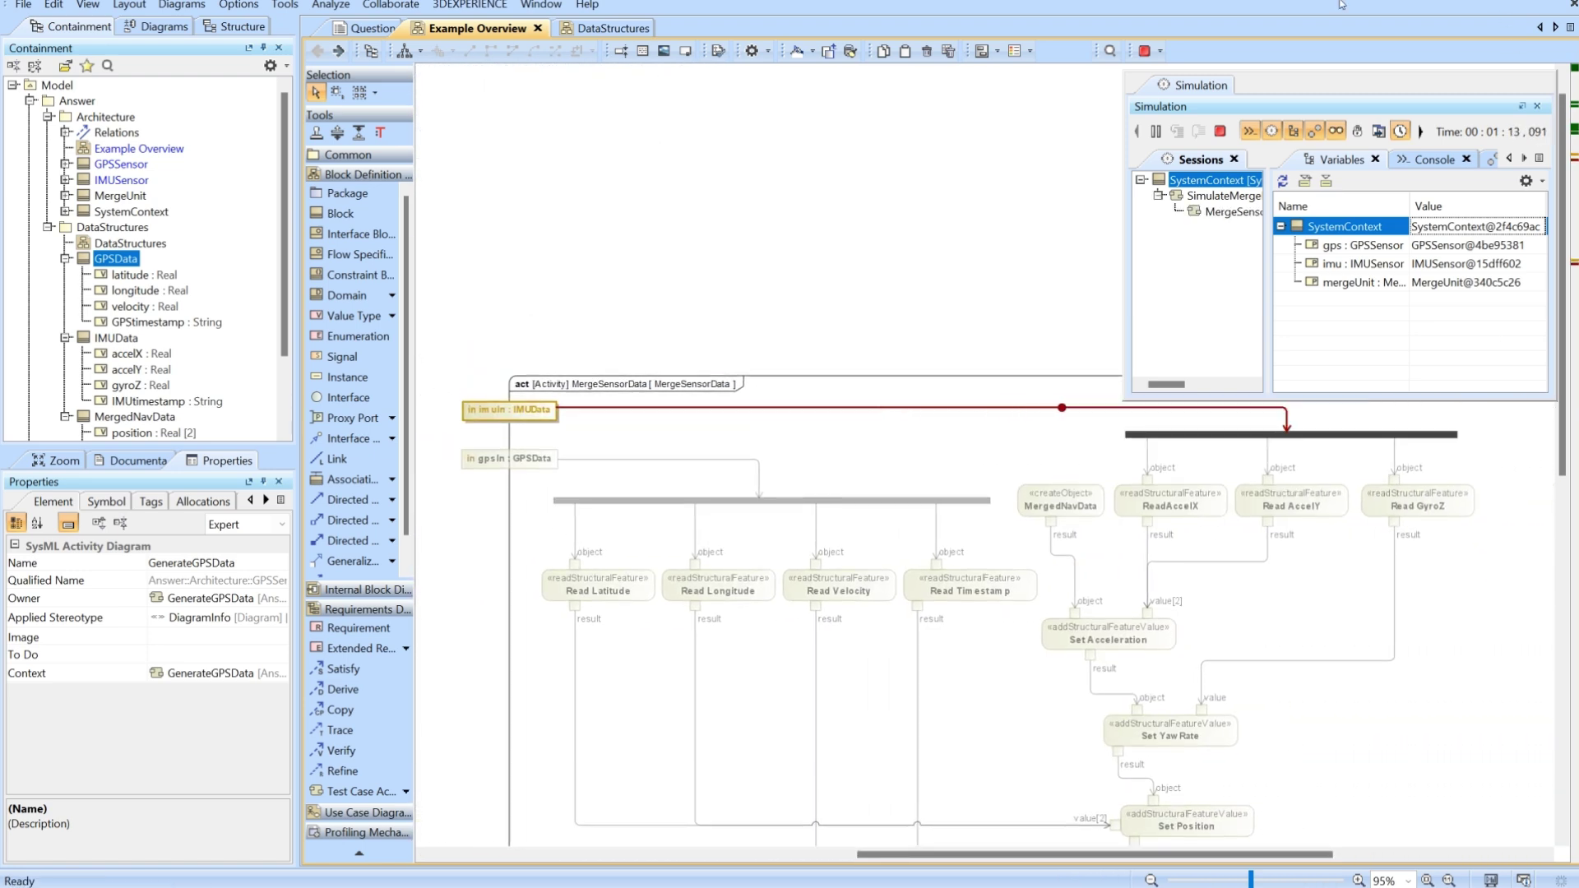
{"action": "left_click_drag", "start_coordinate": [1211, 82], "coordinate": [1217, 55]}
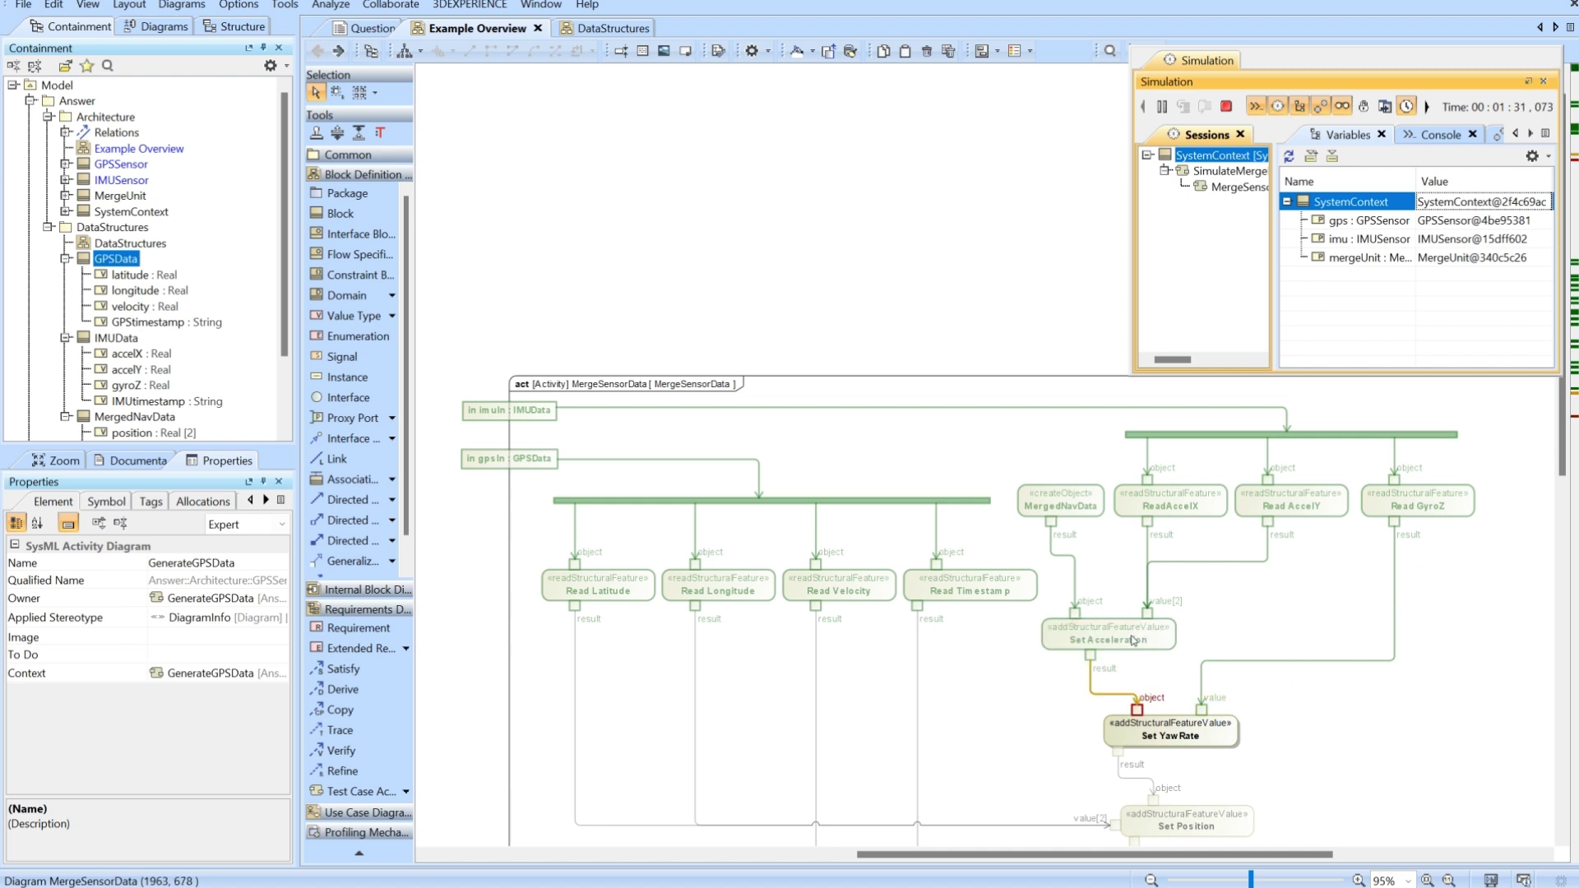
{"action": "scroll", "coordinate": [1129, 634], "scroll_direction": "down", "scroll_amount": 3}
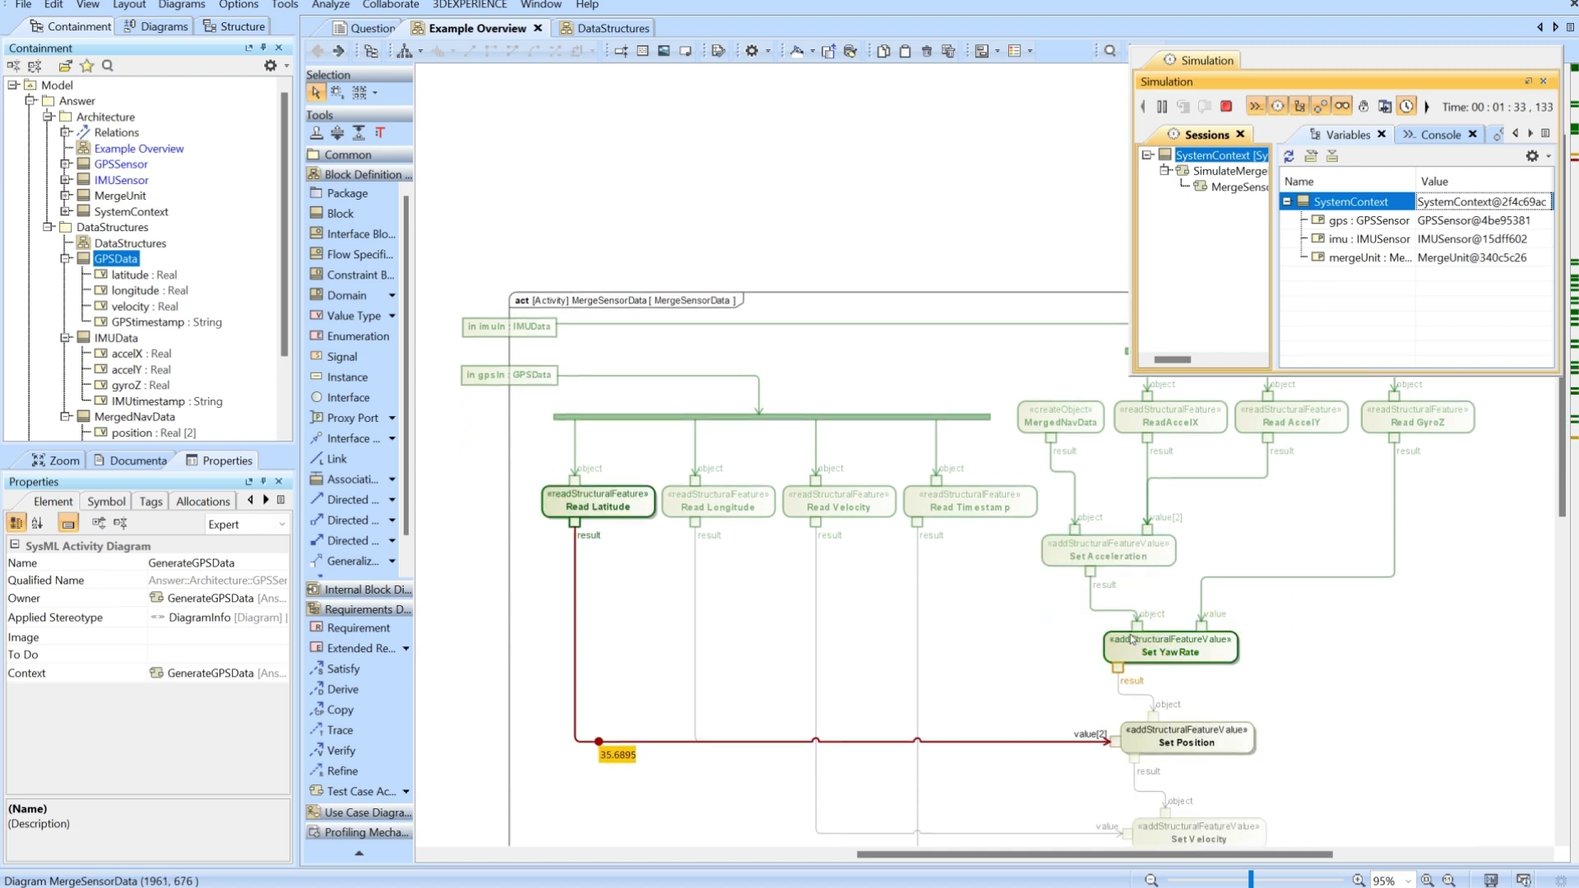
{"action": "scroll", "coordinate": [1132, 641], "scroll_direction": "down", "scroll_amount": 1}
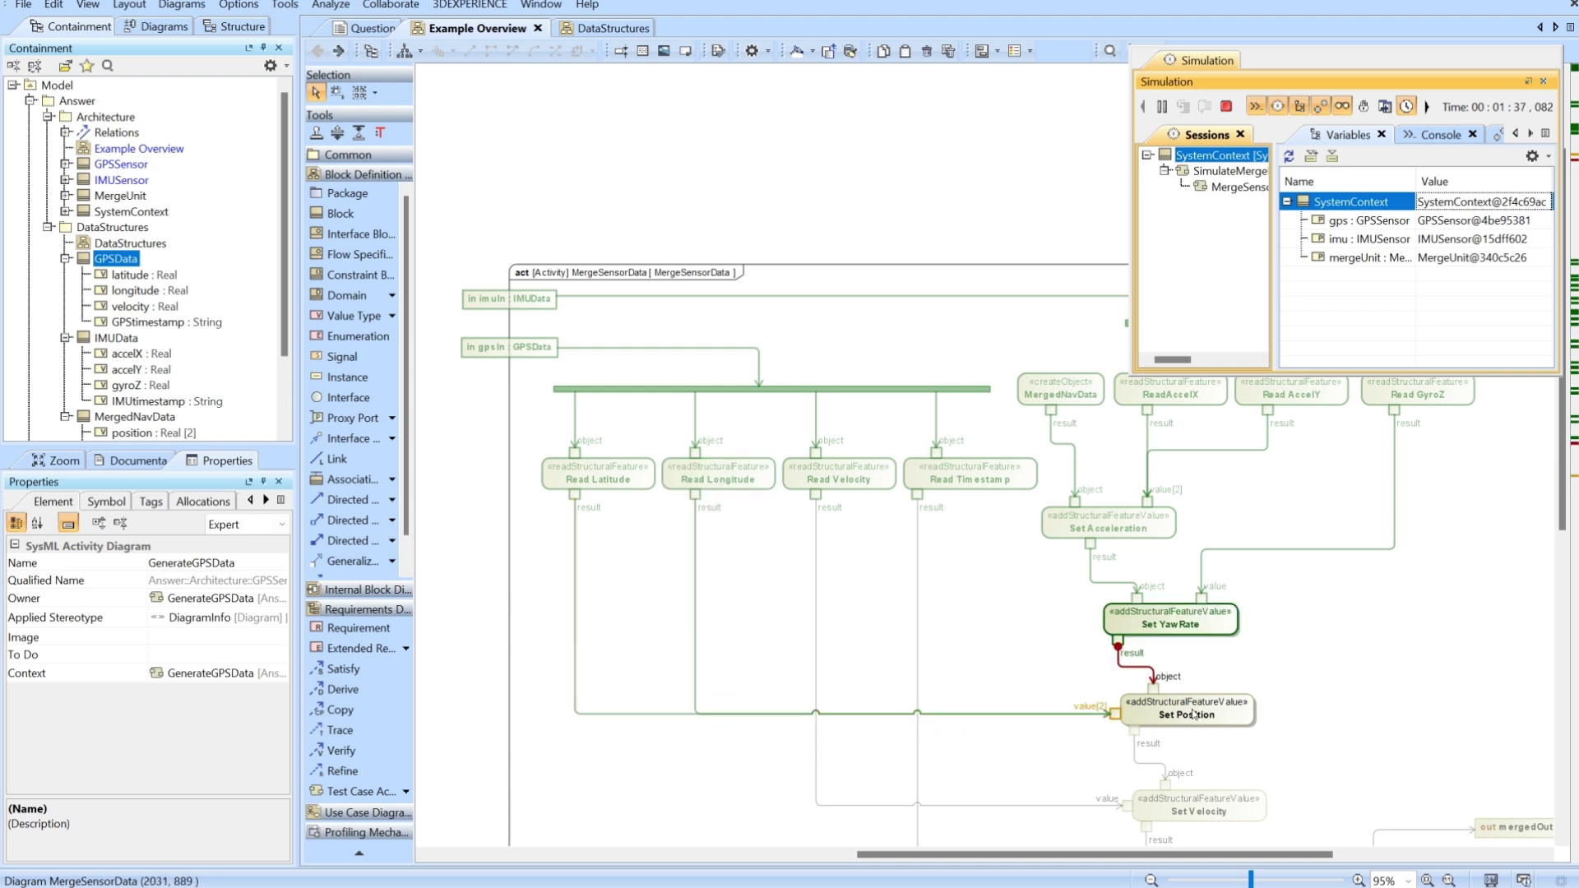
{"action": "scroll", "coordinate": [1258, 707], "scroll_direction": "down", "scroll_amount": 2}
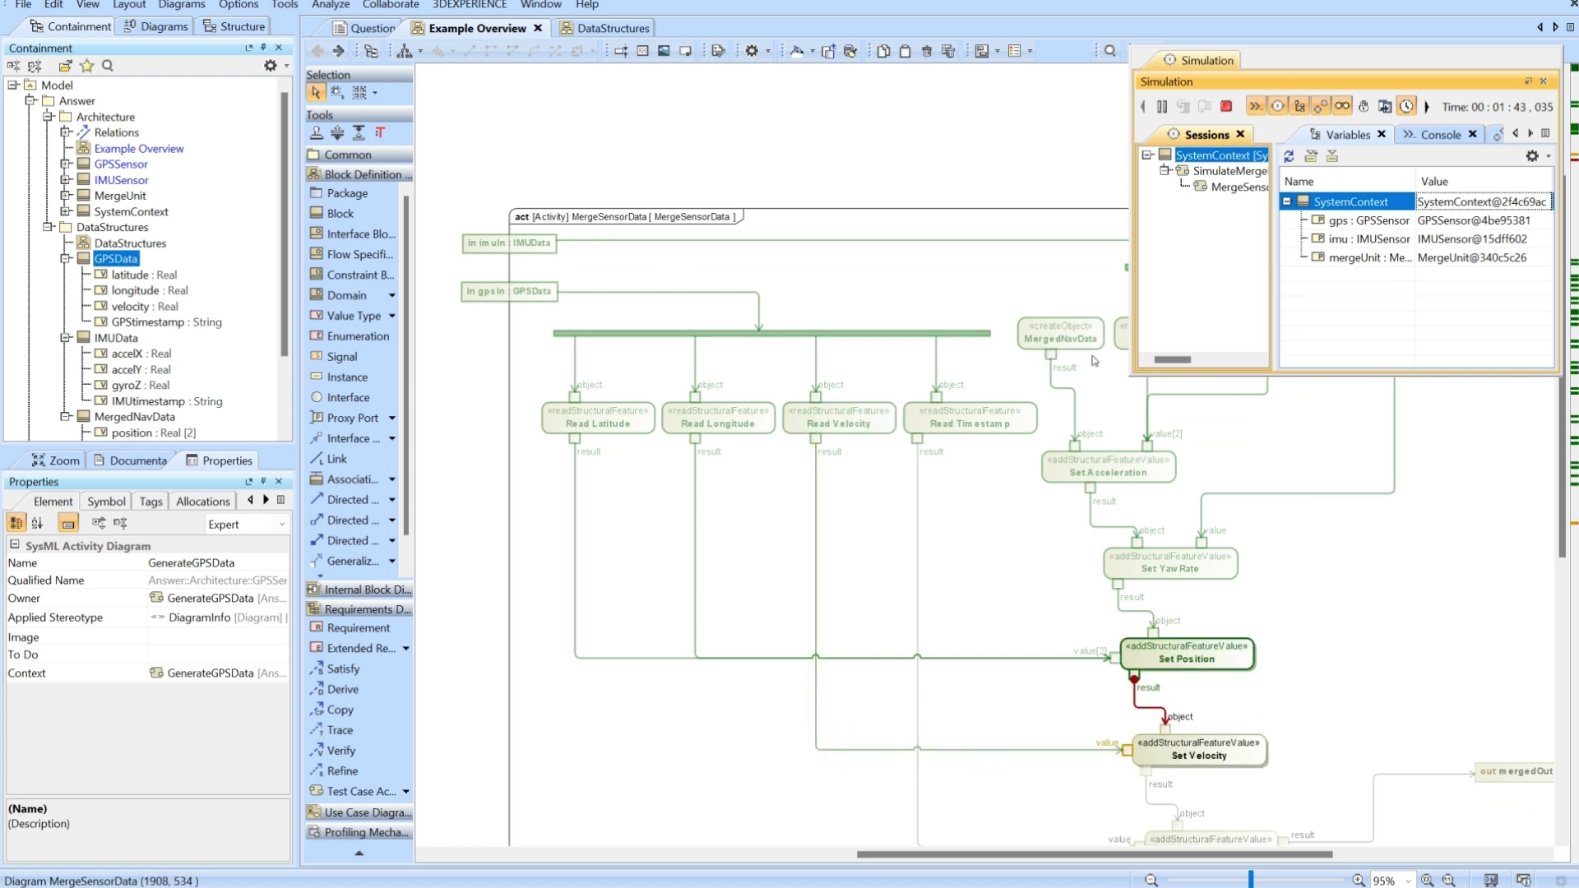
{"action": "scroll", "coordinate": [1295, 551], "scroll_direction": "down", "scroll_amount": 2}
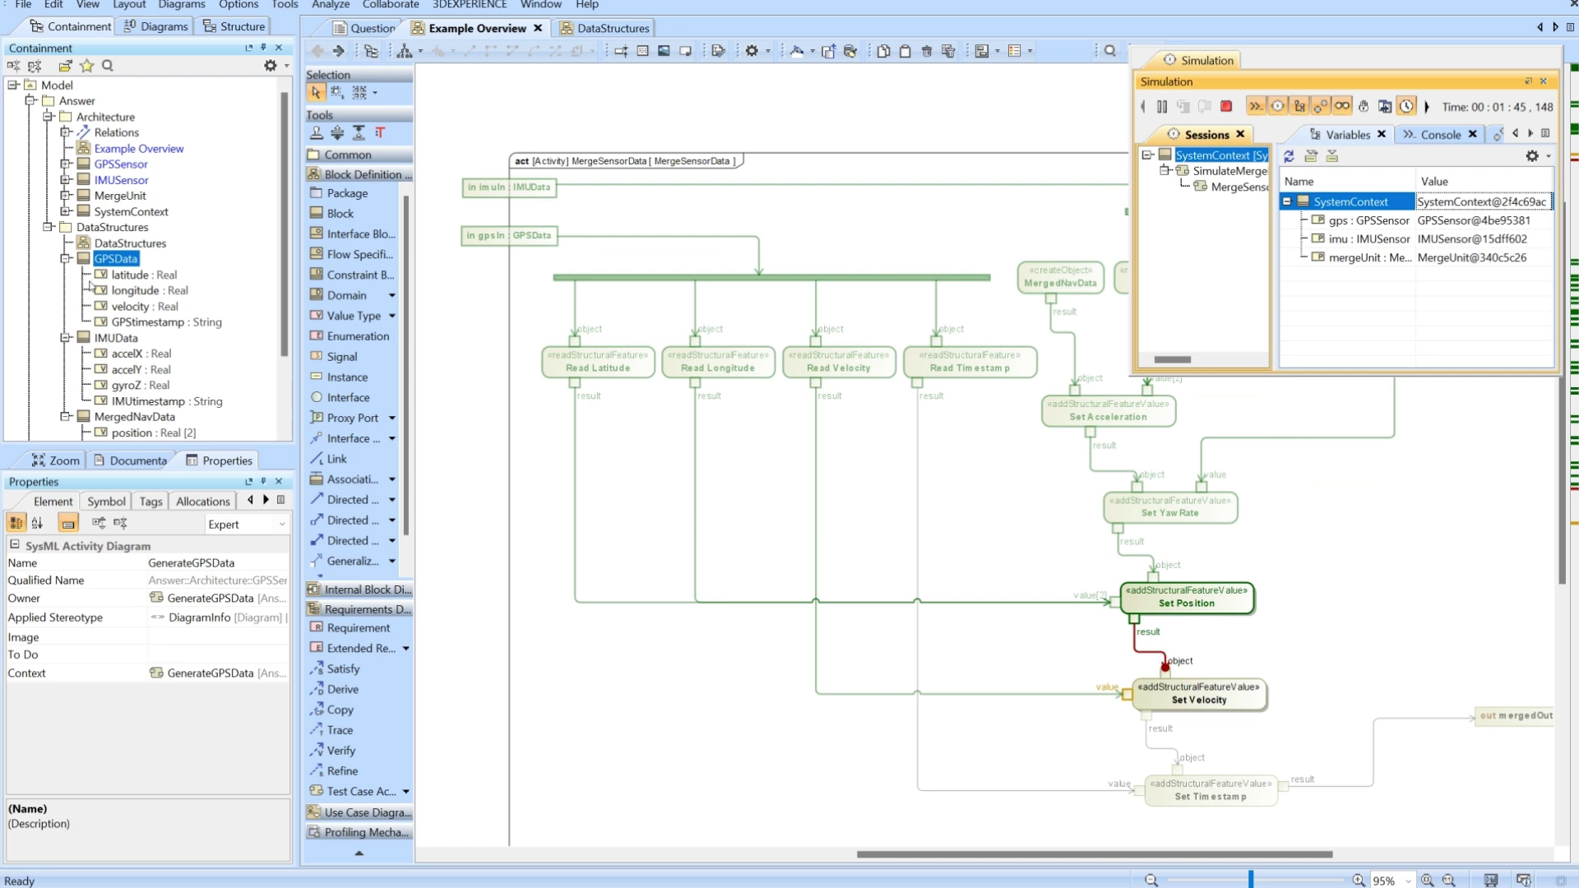
{"action": "scroll", "coordinate": [101, 409], "scroll_direction": "down", "scroll_amount": 2}
{"action": "left_click", "coordinate": [126, 356]}
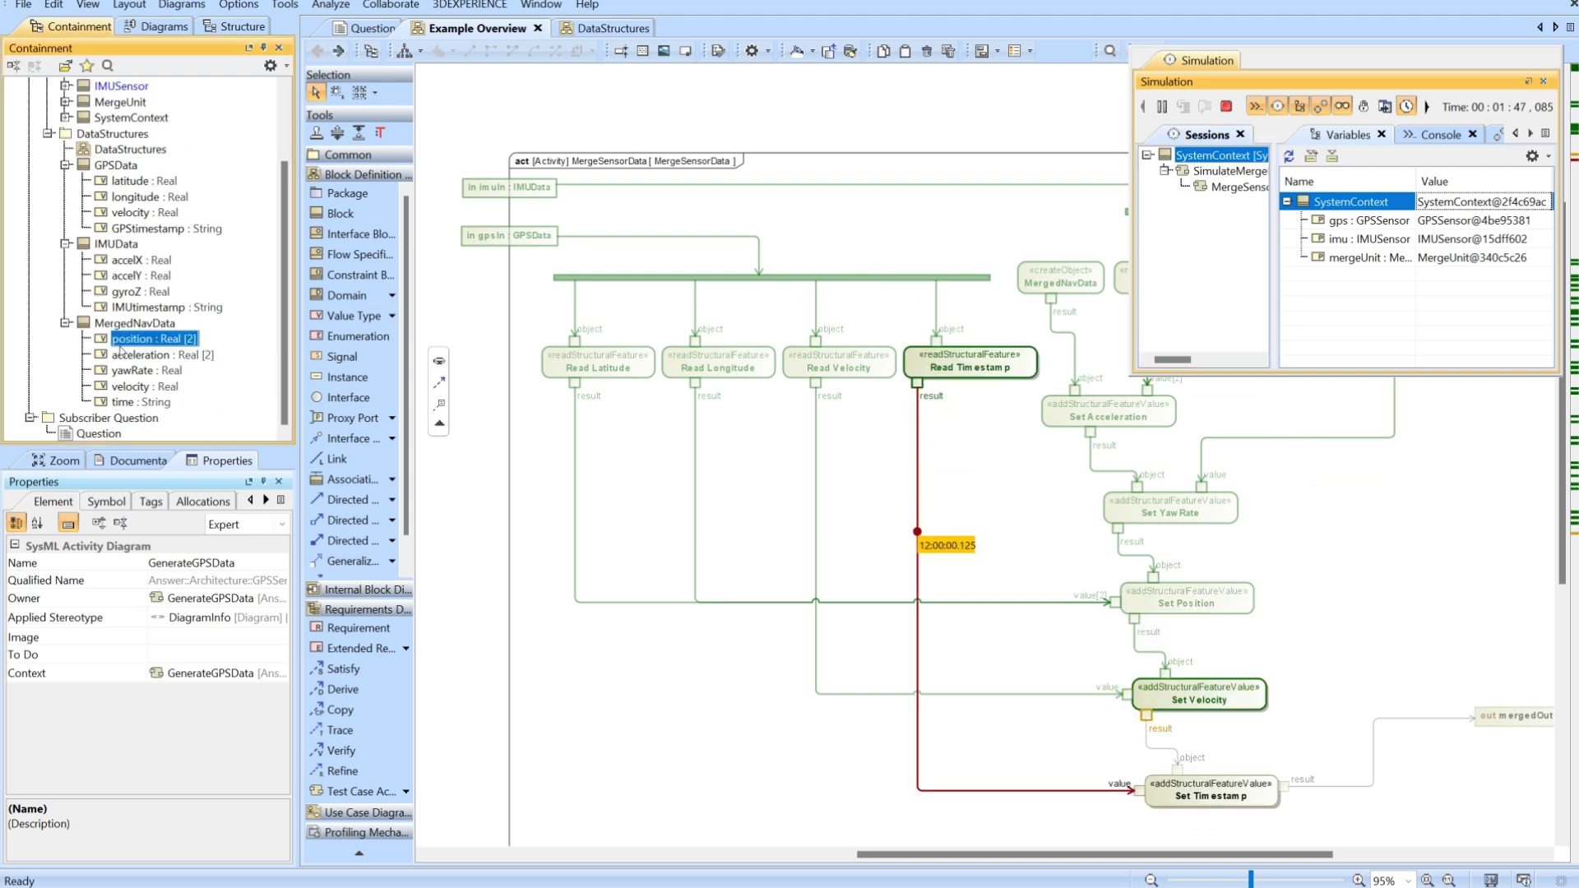
{"action": "key", "text": "Down"}
{"action": "key", "text": "Down"}
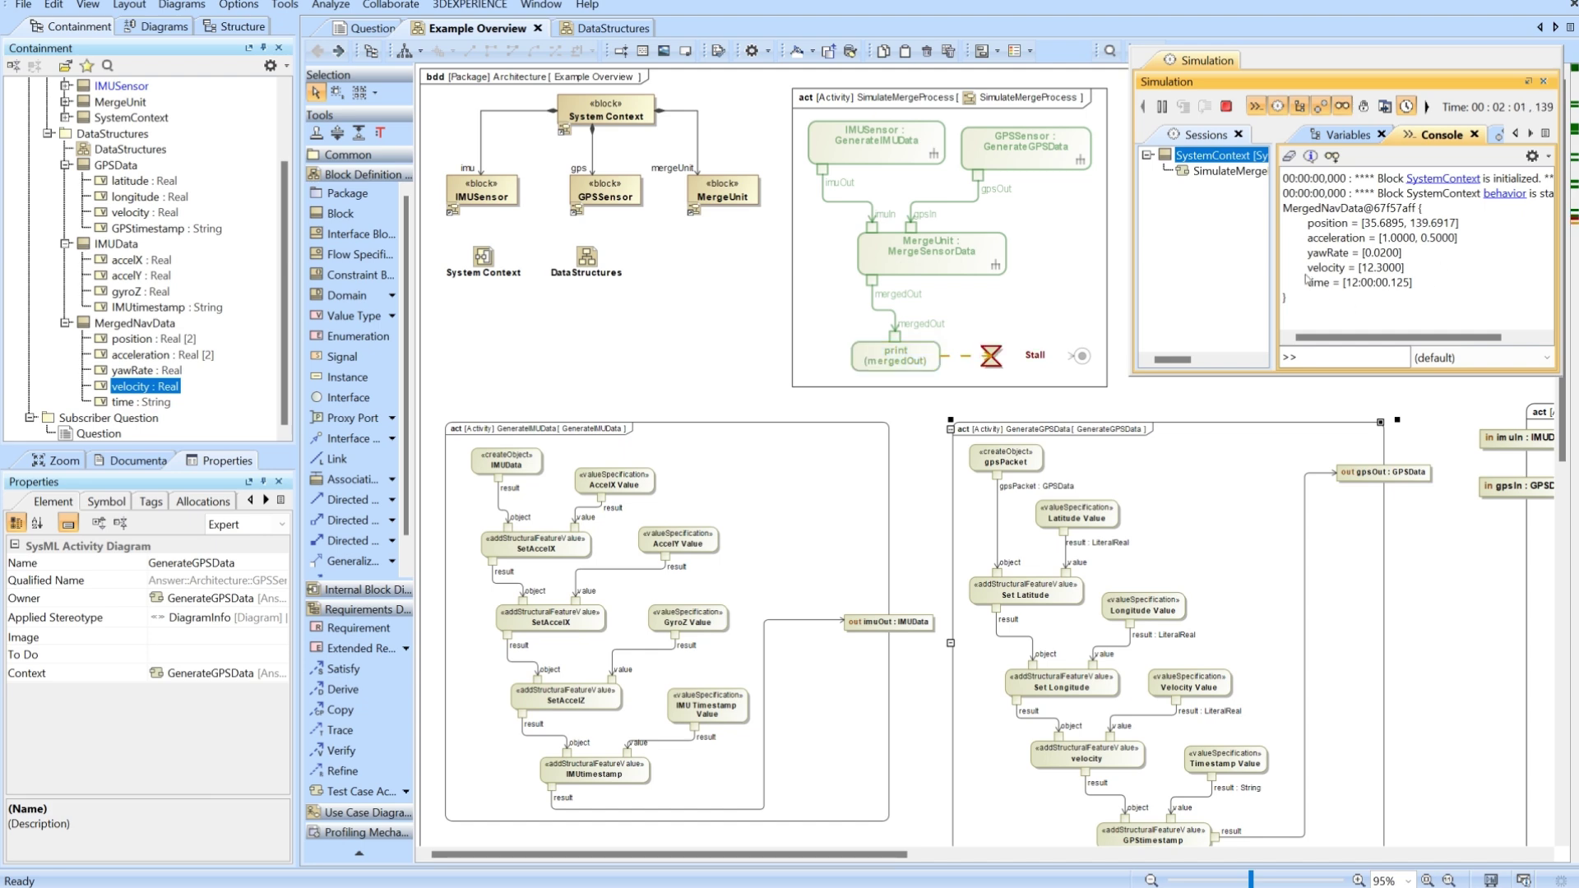
Step: Open the SimulateMergeProcess activity diagram, then return to Example Overview
{"action": "left_click", "coordinate": [995, 370]}
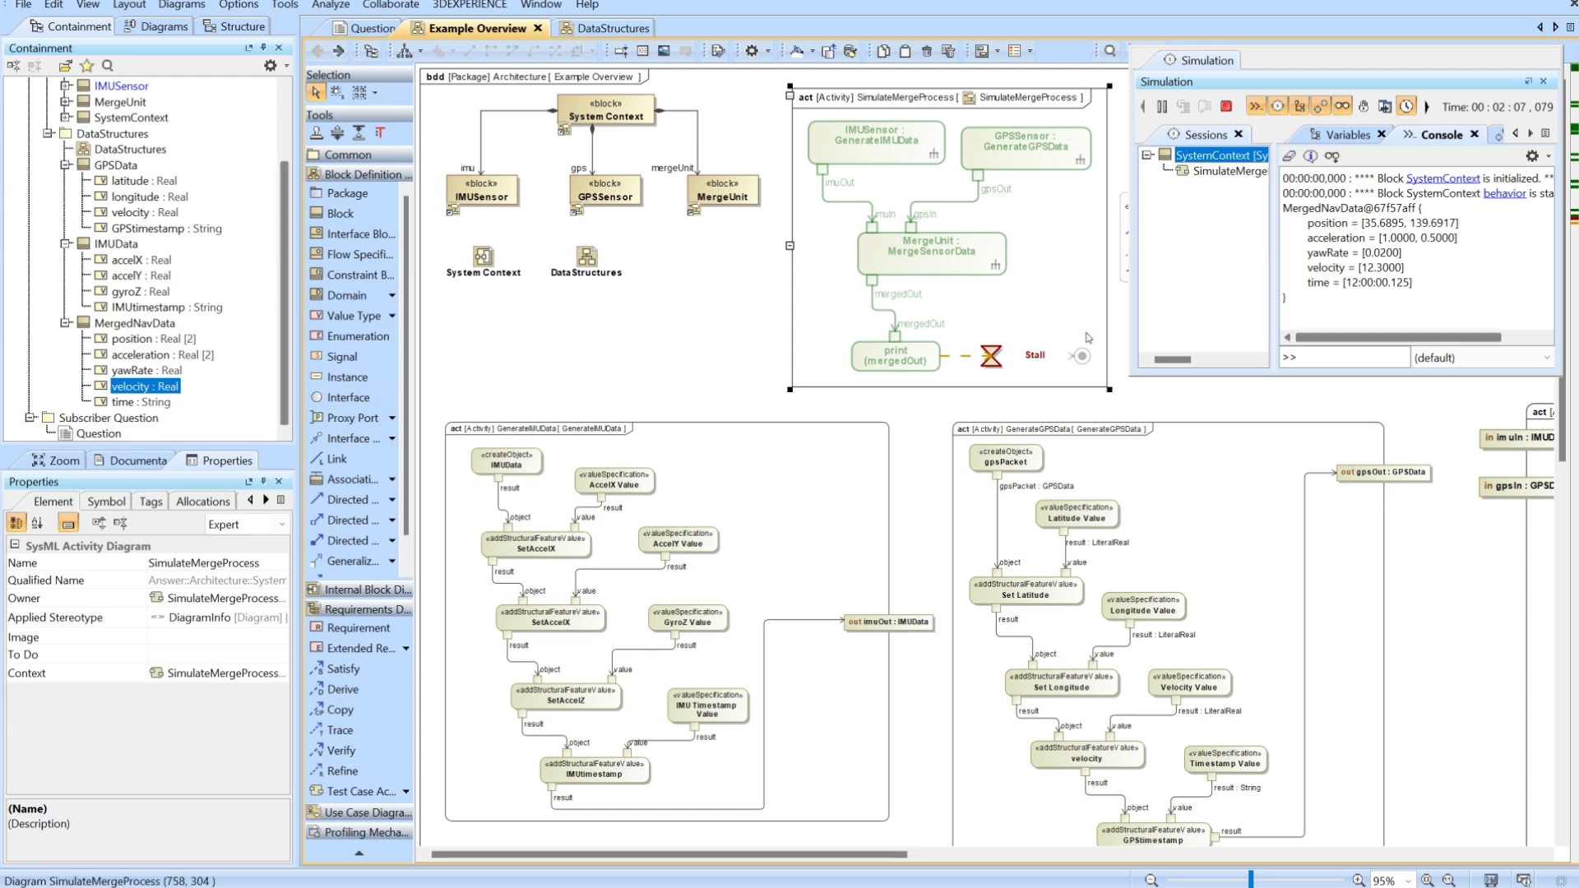
{"action": "double_click", "coordinate": [1040, 298]}
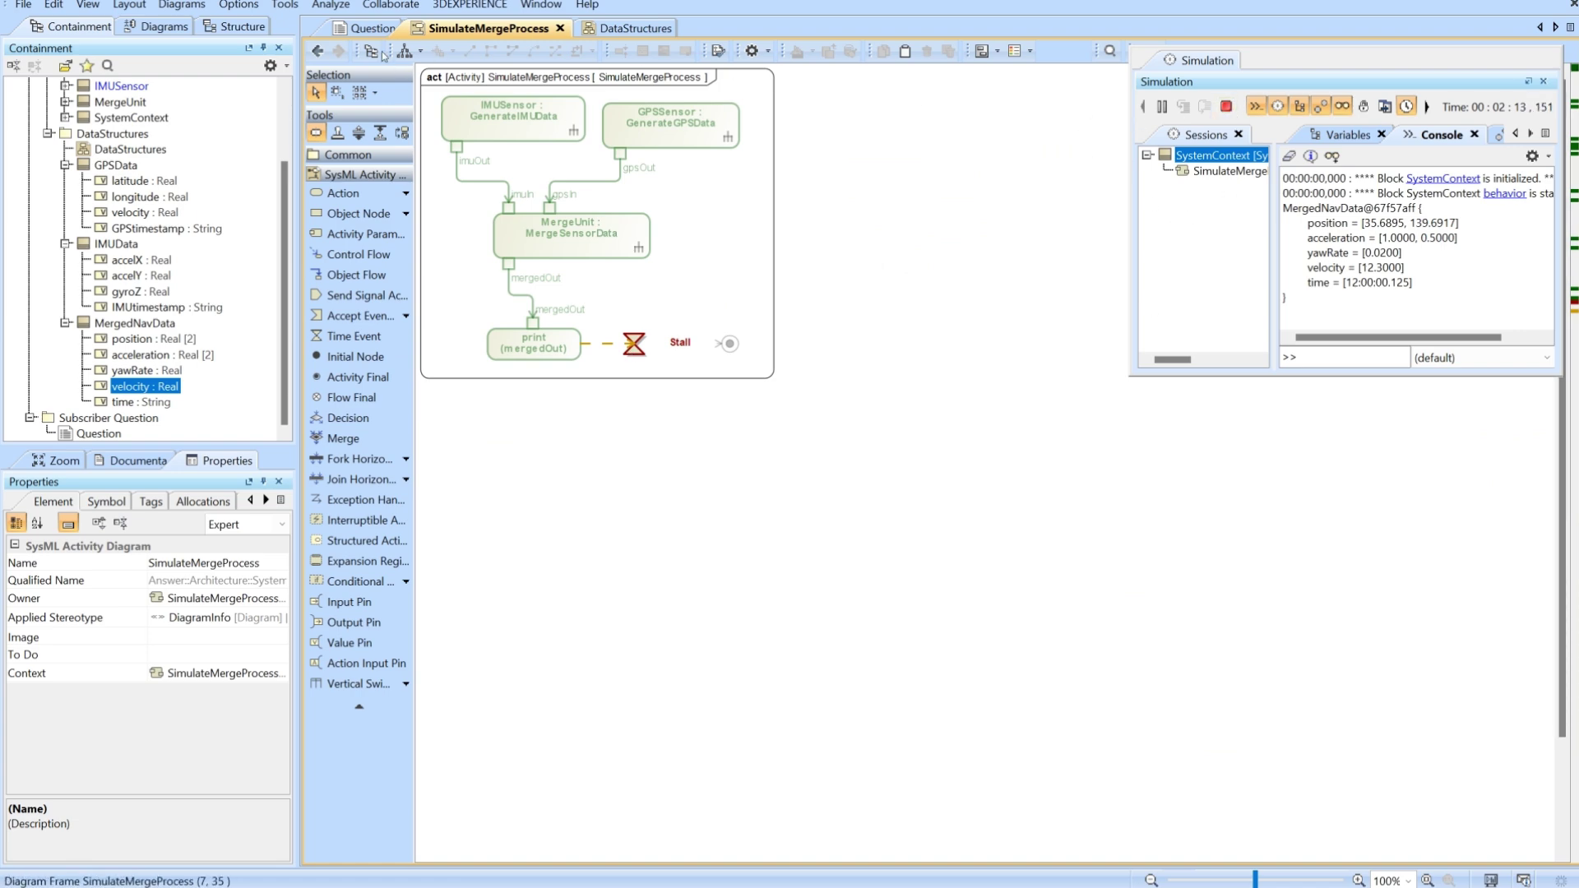
{"action": "left_click", "coordinate": [317, 51]}
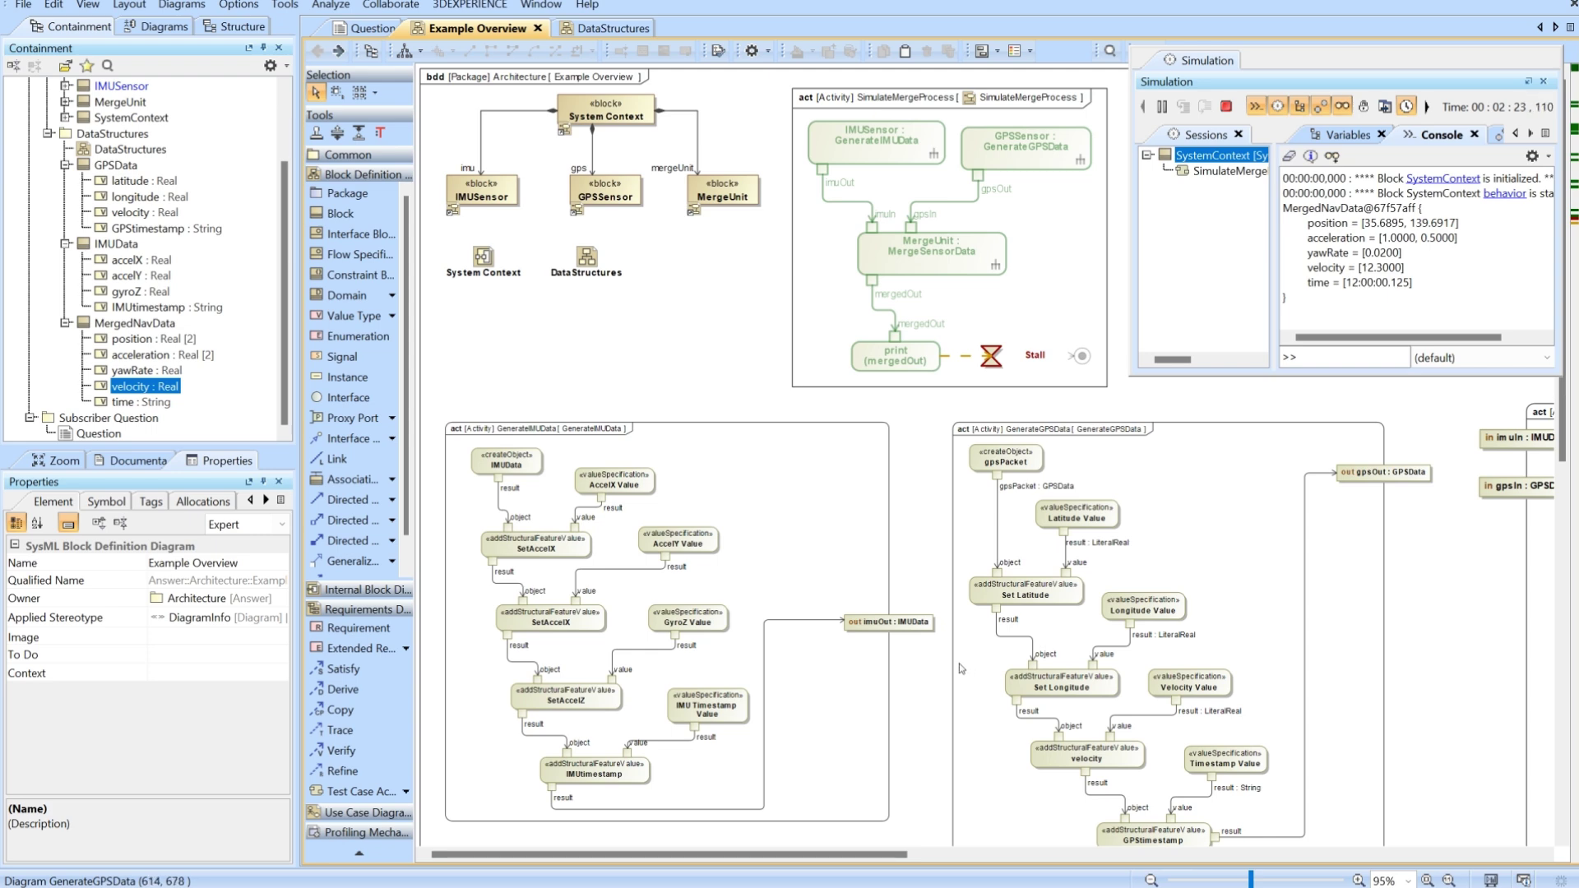
Step: Select the IMUSensor and GPSSensor blocks, then clear the diagram selection
{"action": "left_click", "coordinate": [502, 198]}
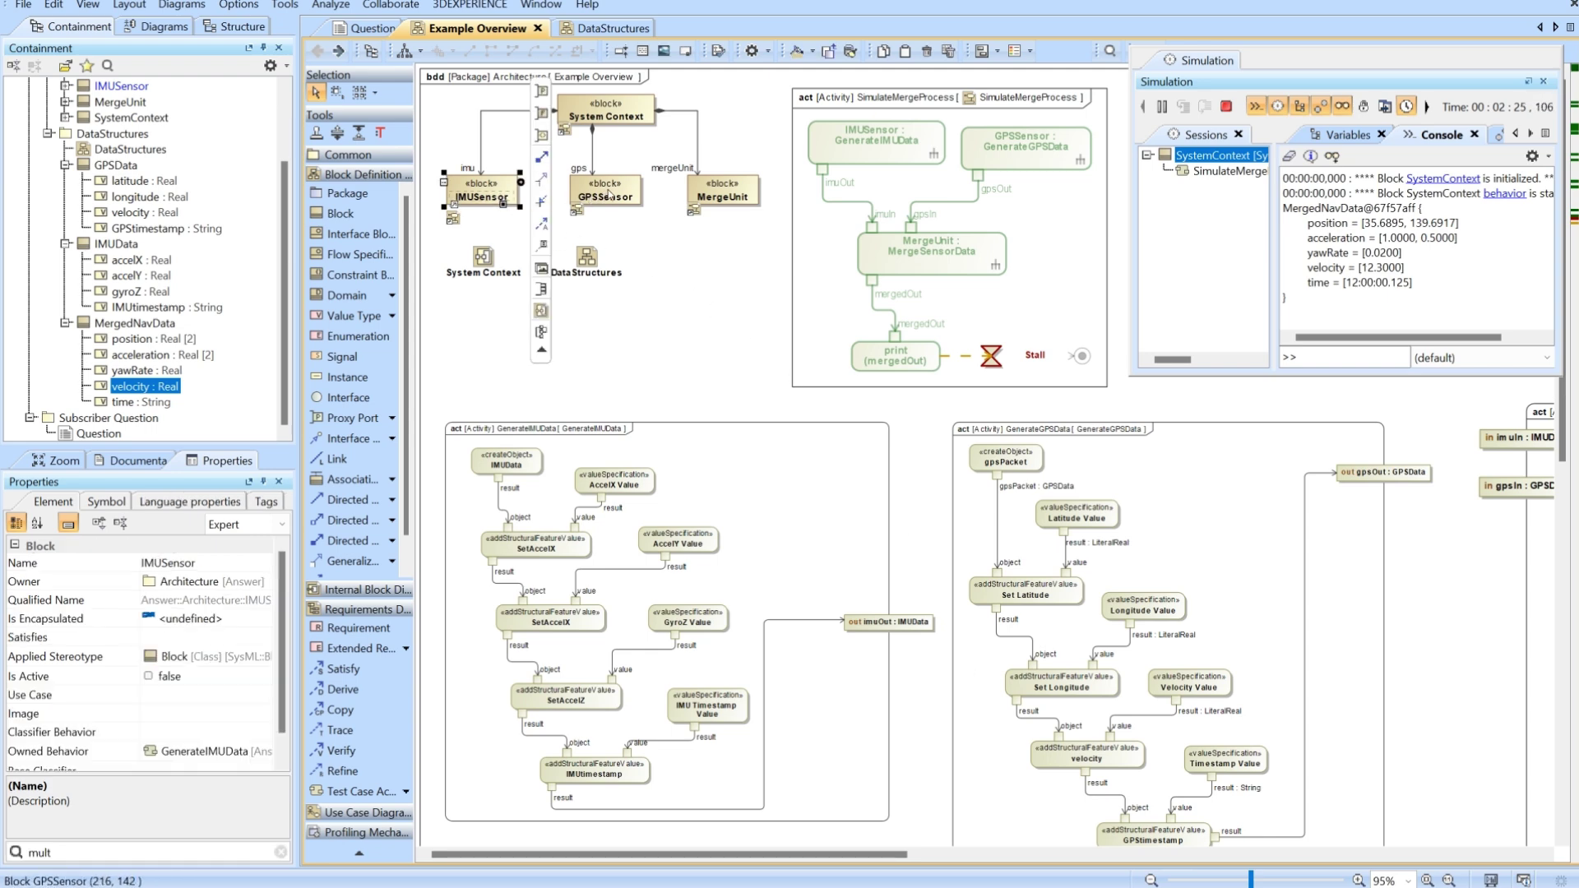
{"action": "left_click", "coordinate": [608, 194]}
{"action": "left_click", "coordinate": [765, 337]}
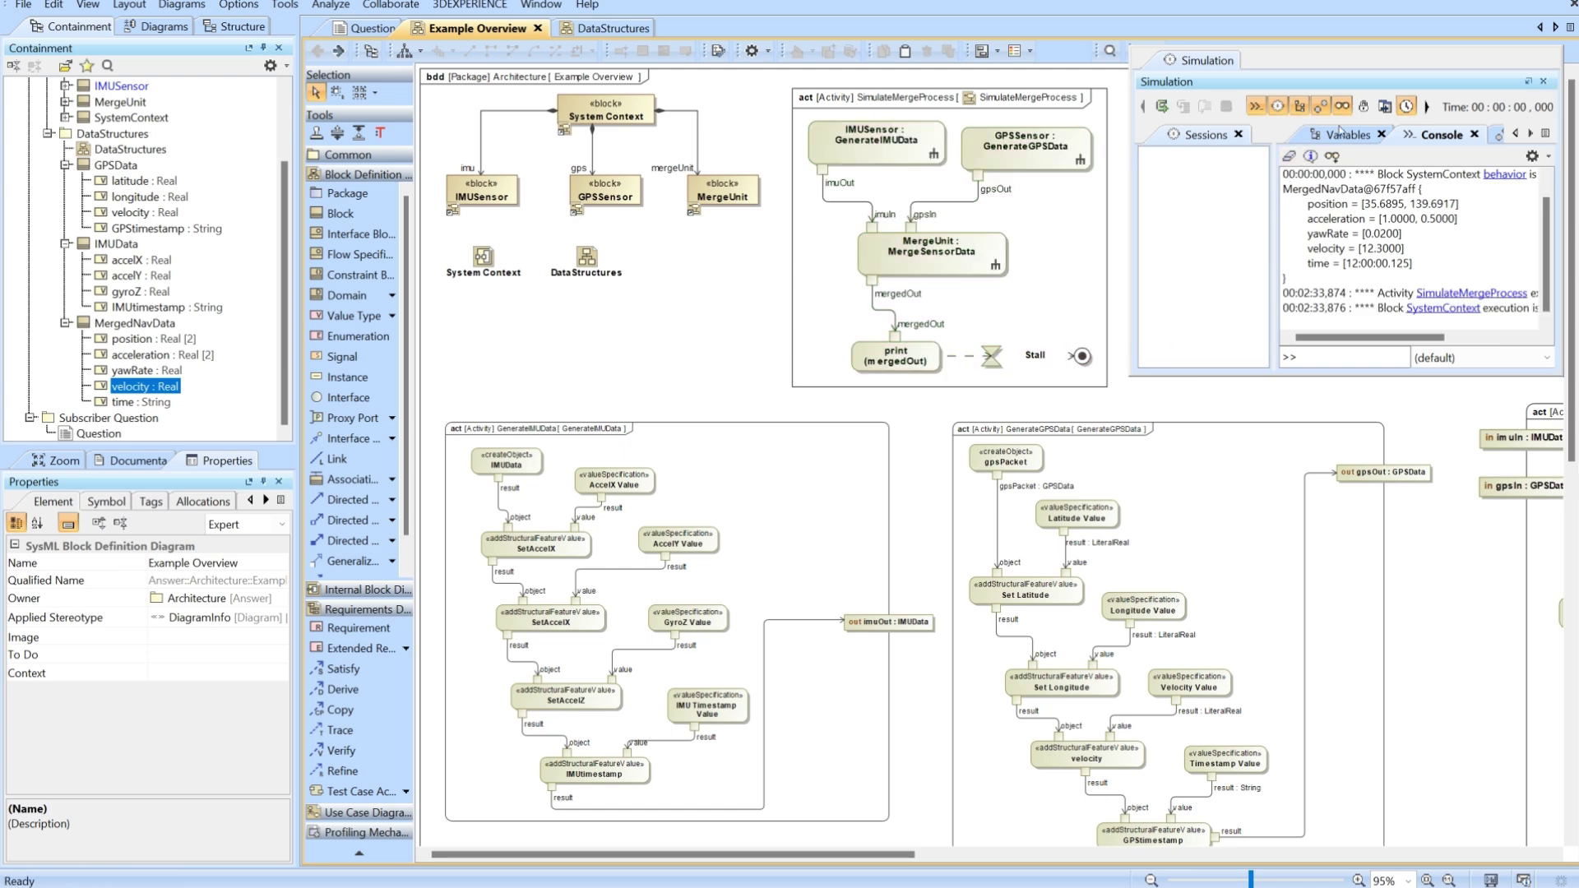
Step: Close the Simulation panel and fit the Example Overview diagram to the window with Ctrl+W
{"action": "left_click", "coordinate": [1543, 81]}
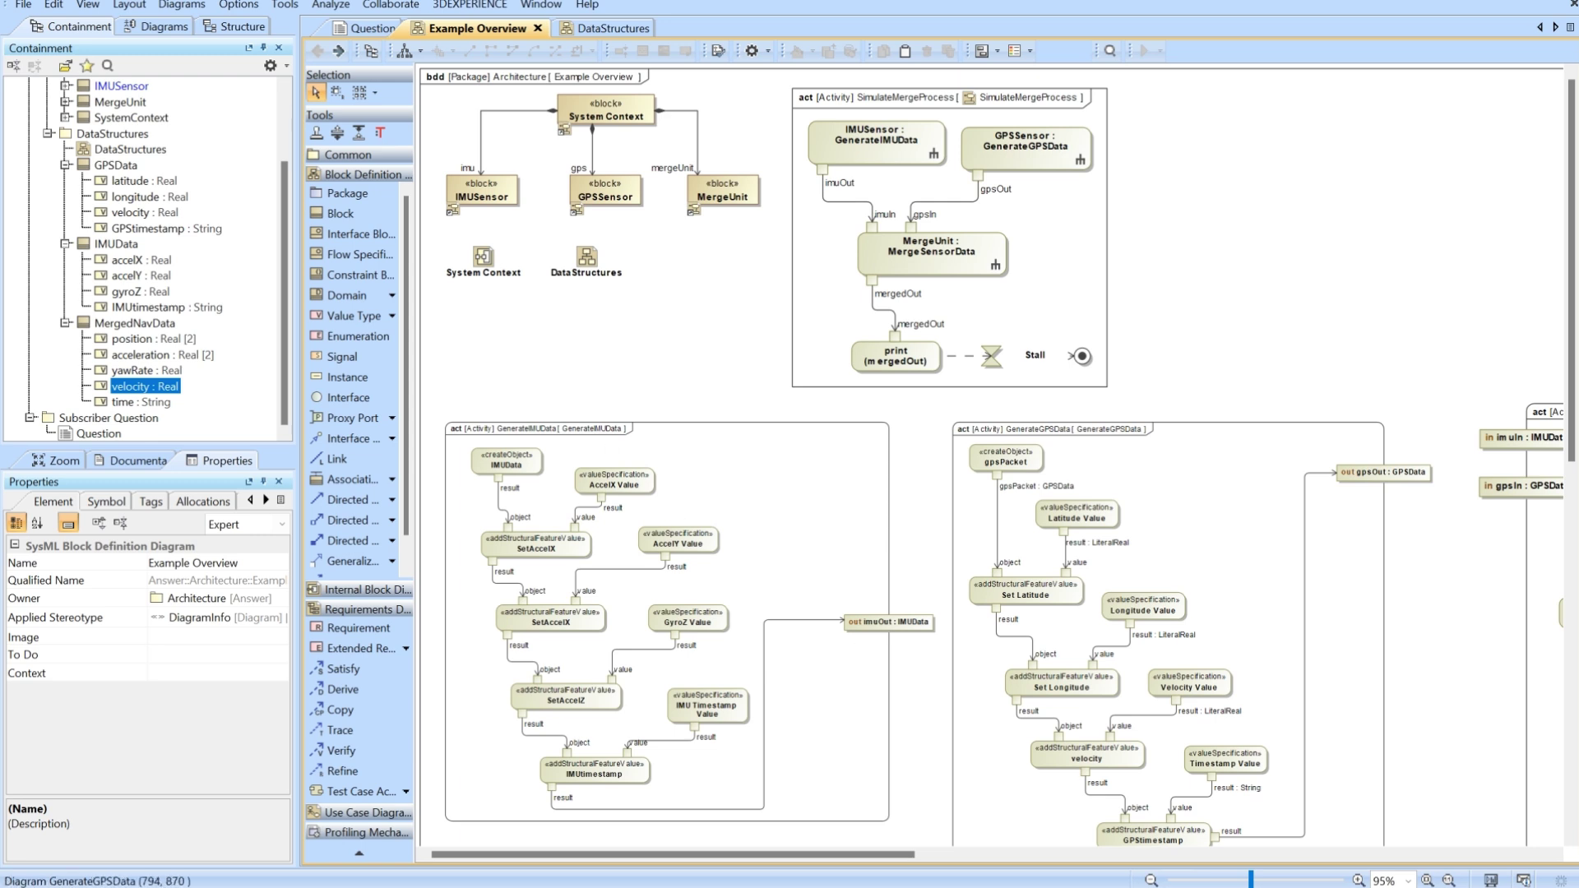
{"action": "key", "text": "ctrl+w"}
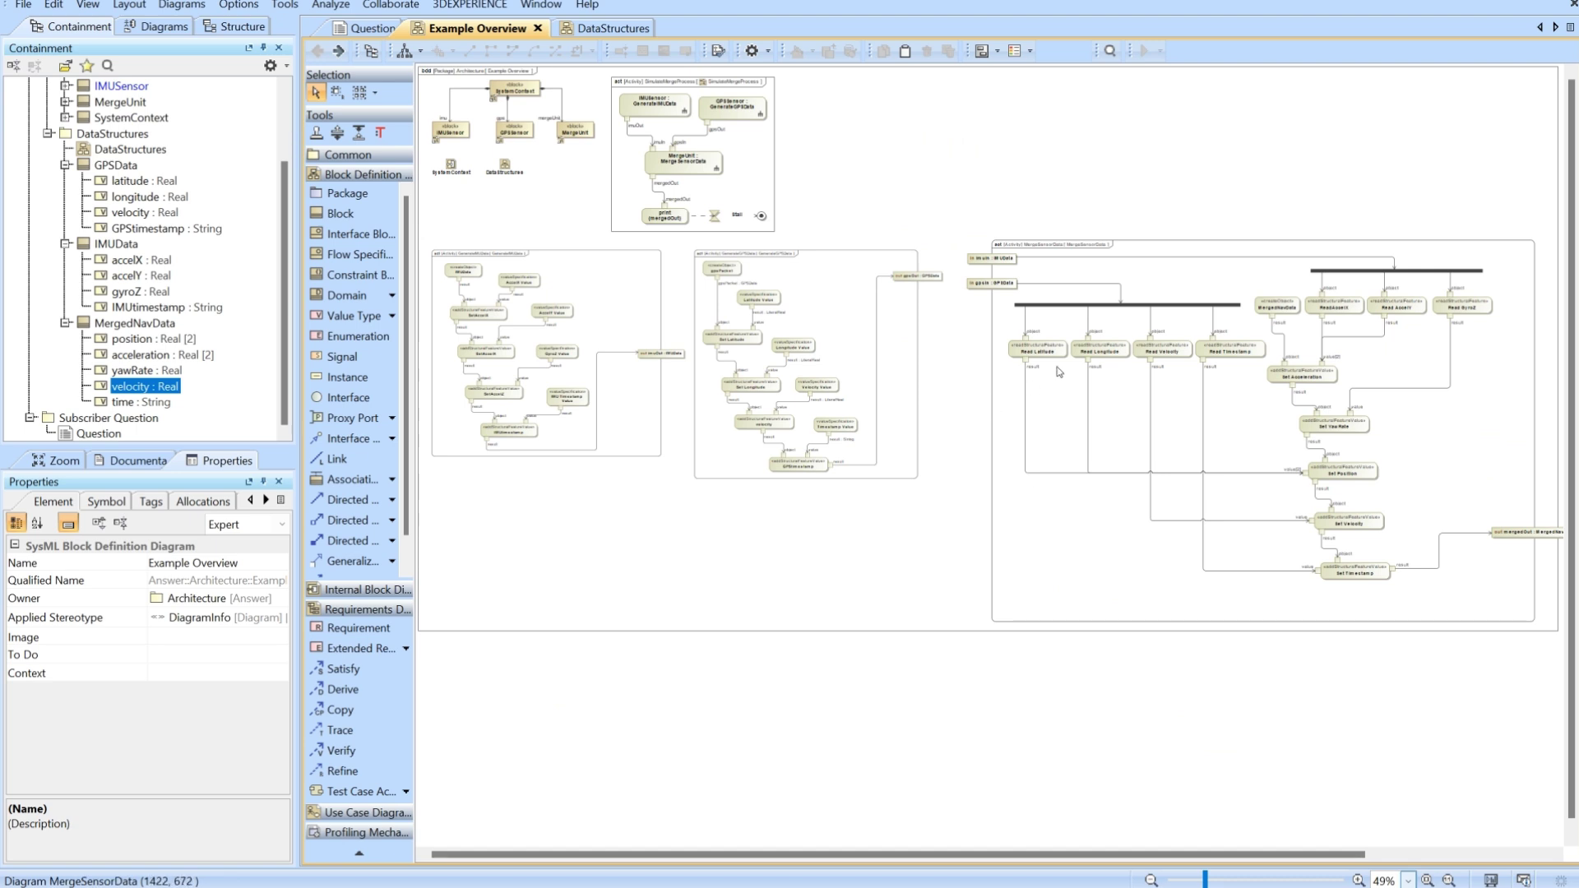